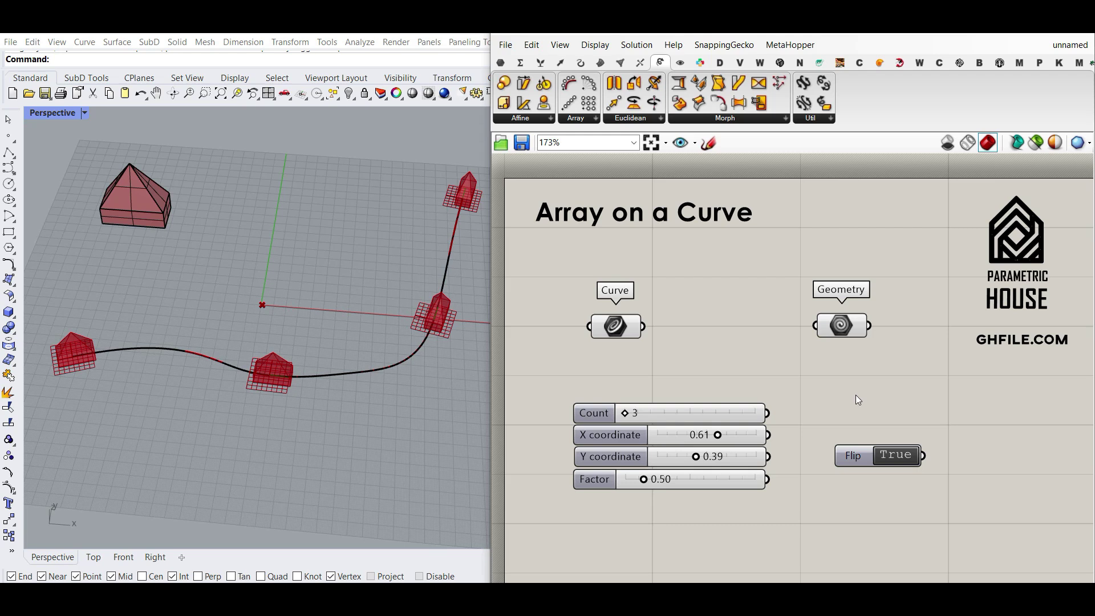
Set the Count slider to 8 to array more houses along the curve
{"action": "right_click_drag", "start_coordinate": [234, 470], "coordinate": [178, 286]}
{"action": "scroll", "coordinate": [239, 415], "scroll_direction": "down", "scroll_amount": 4}
{"action": "scroll", "coordinate": [197, 393], "scroll_direction": "up", "scroll_amount": 4}
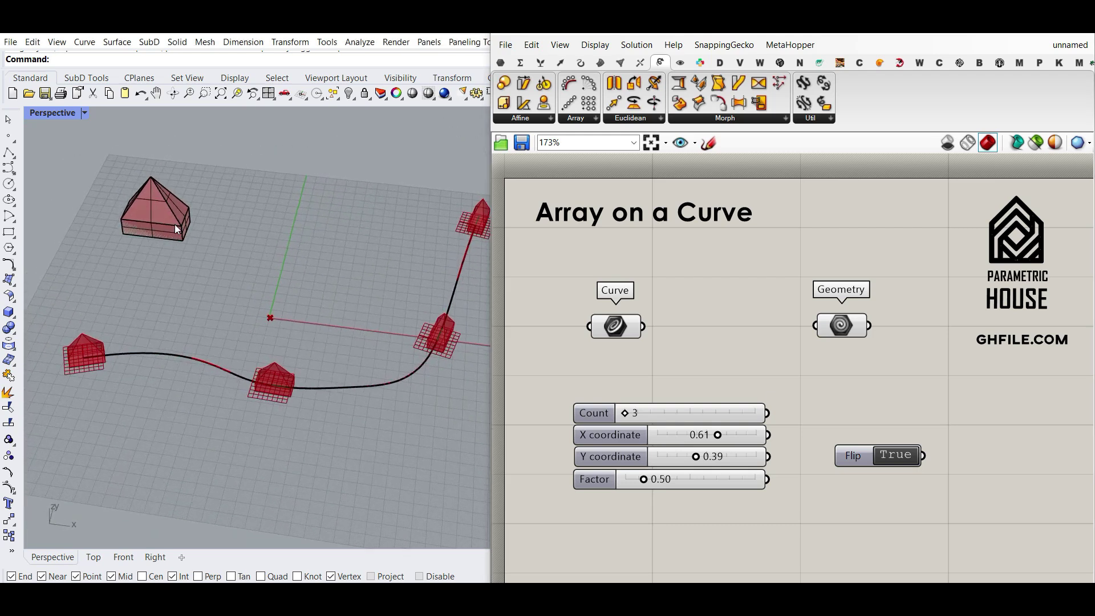
{"action": "left_click", "coordinate": [232, 375]}
{"action": "left_click_drag", "start_coordinate": [193, 350], "coordinate": [159, 418]}
{"action": "left_click", "coordinate": [271, 361]}
{"action": "scroll", "coordinate": [348, 436], "scroll_direction": "down", "scroll_amount": 4}
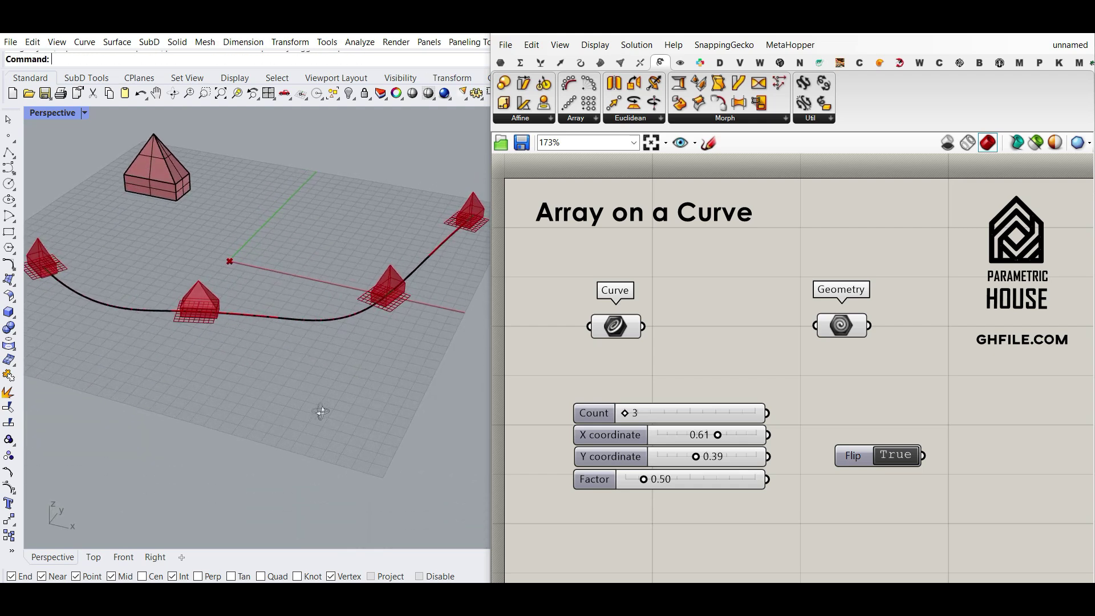
{"action": "left_click_drag", "start_coordinate": [626, 420], "coordinate": [672, 421]}
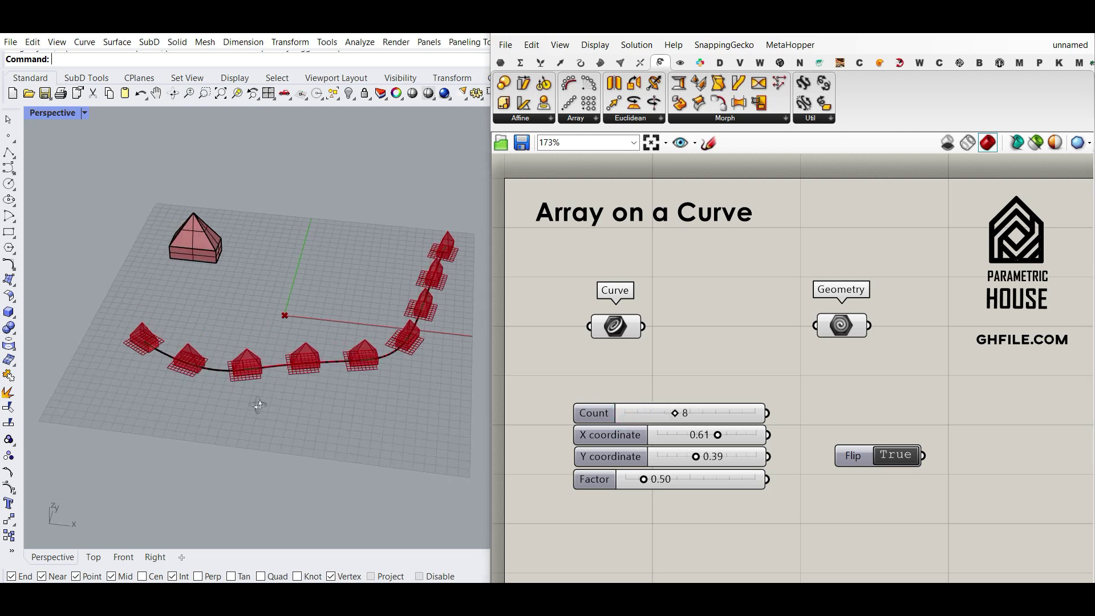
Examine the base of the source house and the arrayed houses on their planes up close
{"action": "scroll", "coordinate": [299, 388], "scroll_direction": "up", "scroll_amount": 2}
{"action": "right_click_drag", "start_coordinate": [246, 418], "coordinate": [183, 222]}
{"action": "scroll", "coordinate": [222, 365], "scroll_direction": "down", "scroll_amount": 4}
{"action": "scroll", "coordinate": [182, 251], "scroll_direction": "up", "scroll_amount": 4}
{"action": "scroll", "coordinate": [184, 221], "scroll_direction": "up", "scroll_amount": 3}
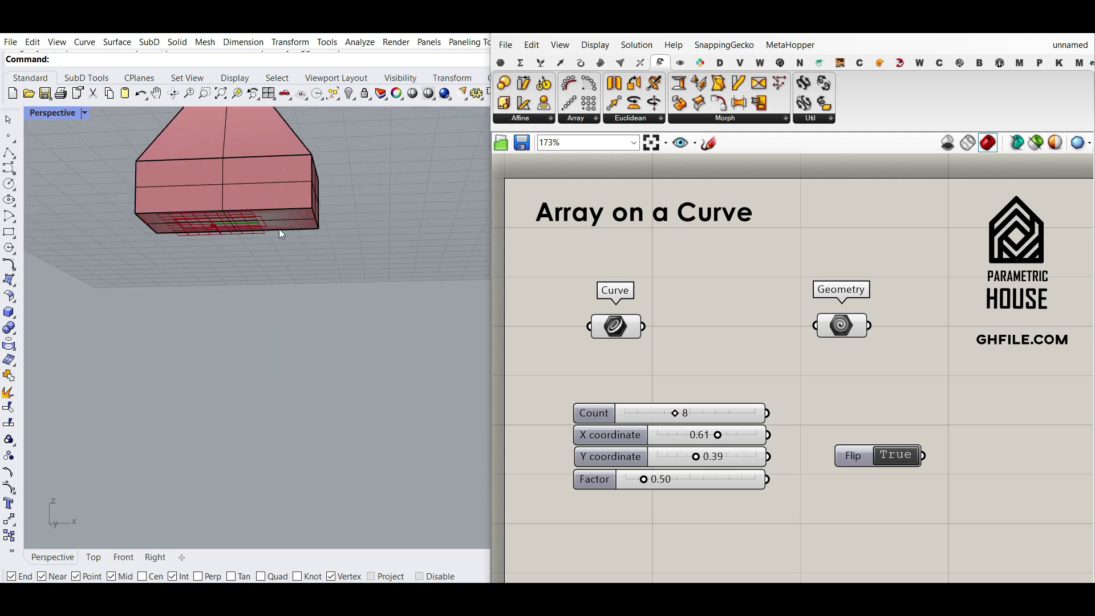
{"action": "scroll", "coordinate": [279, 230], "scroll_direction": "down", "scroll_amount": 3}
{"action": "right_click_drag", "start_coordinate": [279, 230], "coordinate": [273, 432]}
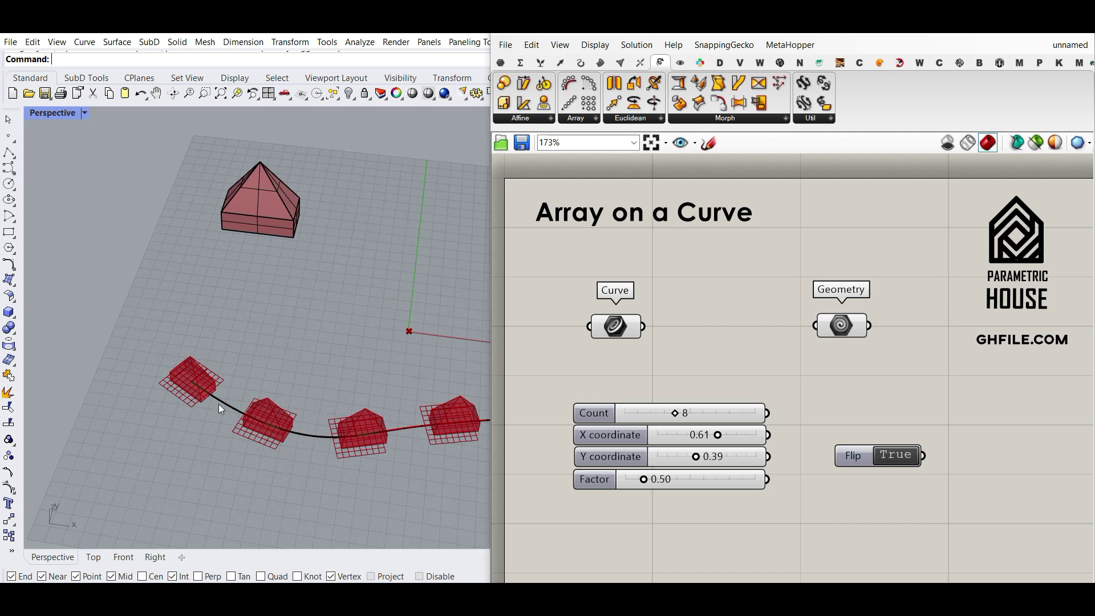
{"action": "scroll", "coordinate": [217, 426], "scroll_direction": "up", "scroll_amount": 5}
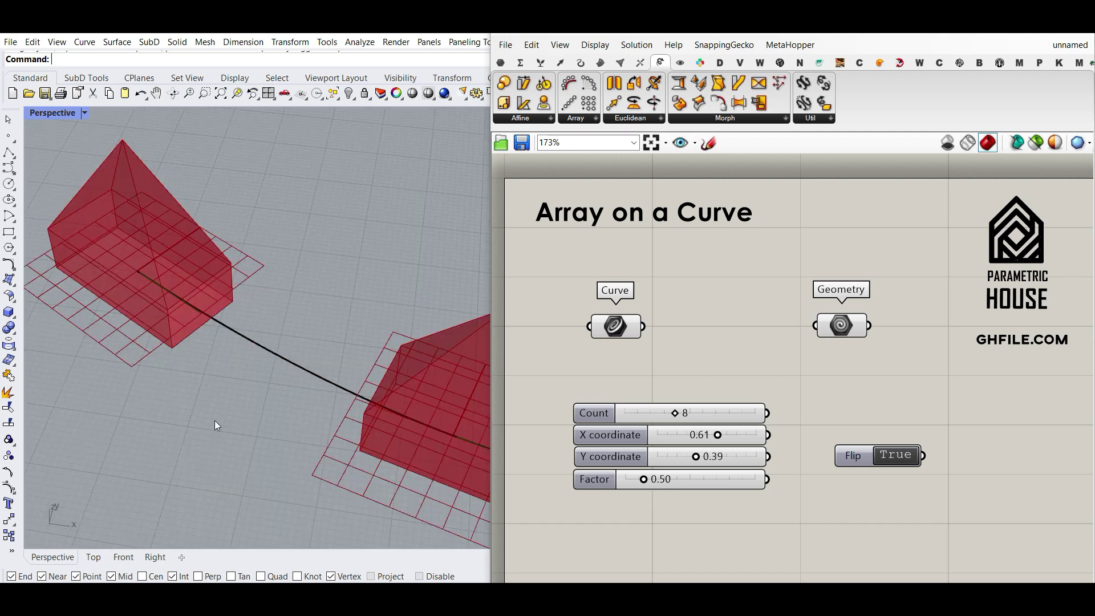
Set both the X coordinate and Y coordinate sliders to 0.5
{"action": "left_click_drag", "start_coordinate": [722, 437], "coordinate": [689, 458]}
{"action": "double_click", "coordinate": [693, 436]}
{"action": "type", "text": "0.5"}
{"action": "key", "text": "Return"}
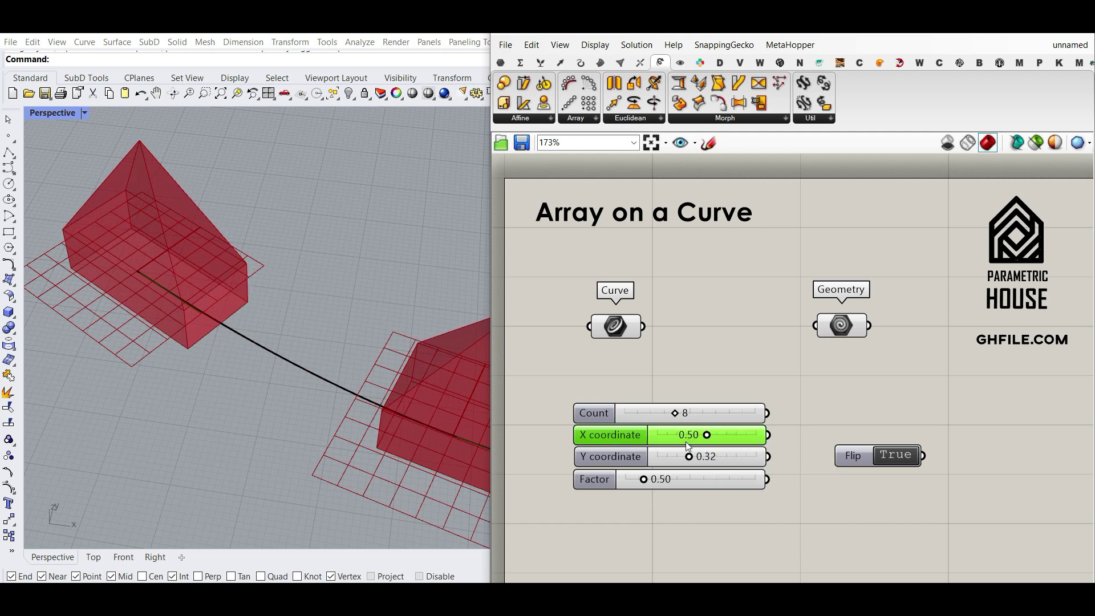
{"action": "double_click", "coordinate": [695, 456]}
{"action": "type", "text": "0.5"}
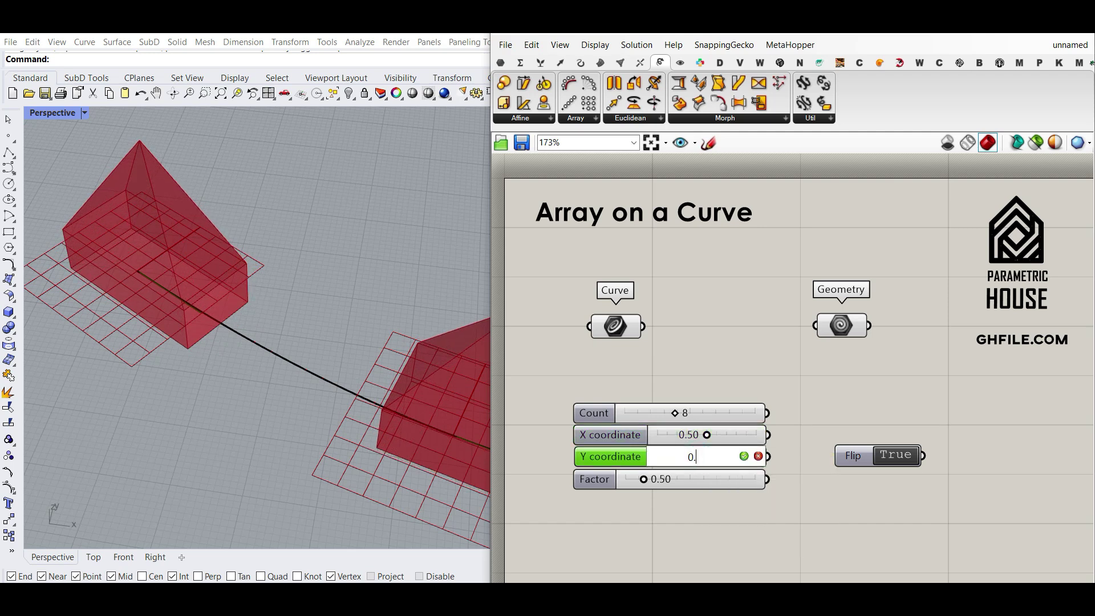
{"action": "key", "text": "Return"}
Set the Factor slider to 0.73 to enlarge the arrayed houses
{"action": "scroll", "coordinate": [218, 347], "scroll_direction": "down", "scroll_amount": 8}
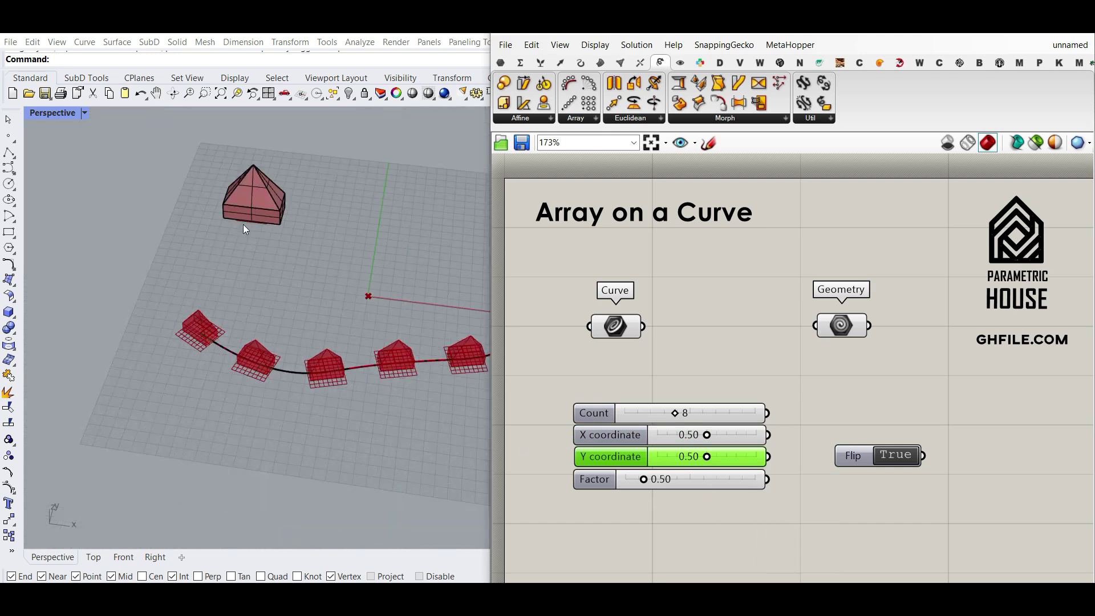
{"action": "left_click_drag", "start_coordinate": [646, 482], "coordinate": [656, 482]}
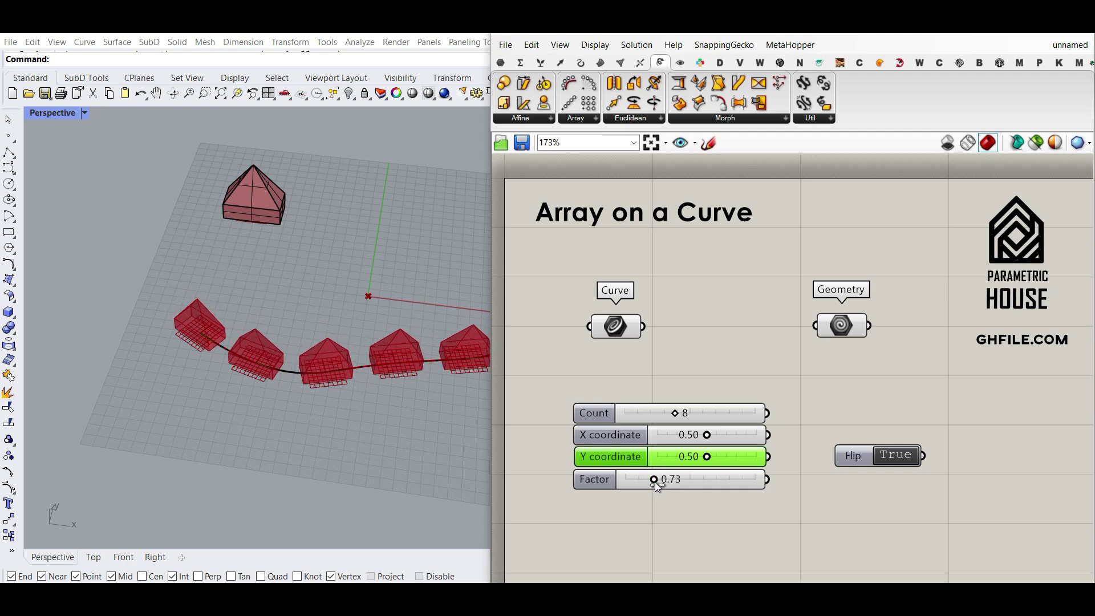
{"action": "scroll", "coordinate": [294, 370], "scroll_direction": "down", "scroll_amount": 7}
{"action": "right_click_drag", "start_coordinate": [294, 371], "coordinate": [381, 357]}
{"action": "scroll", "coordinate": [382, 357], "scroll_direction": "up", "scroll_amount": 3}
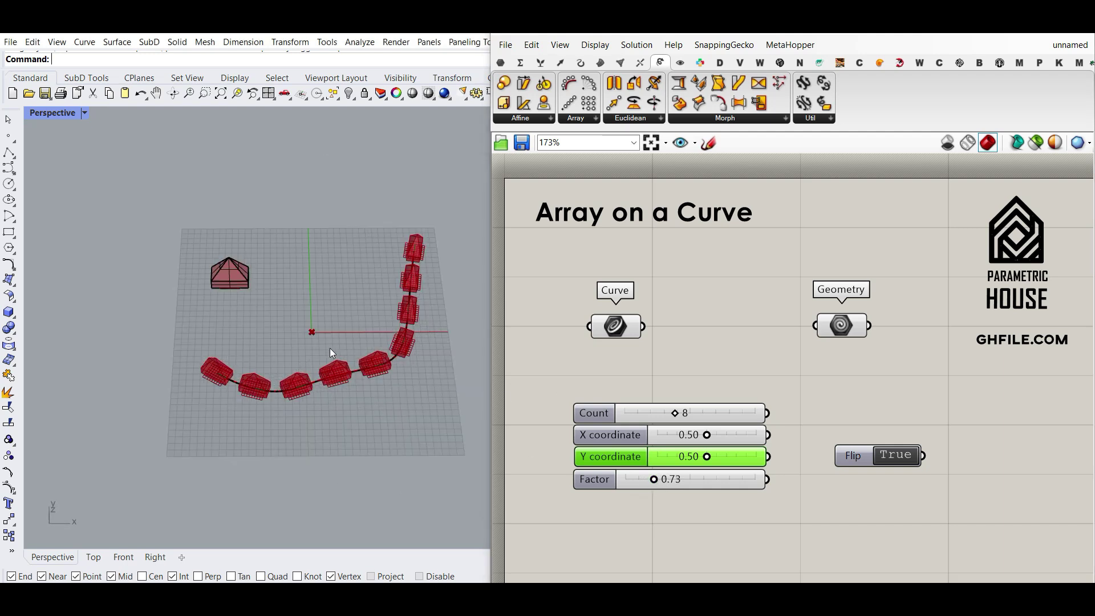
Delete the wavy guide curve and draw a large arc sweeping around the grid's origin in its place
{"action": "left_click", "coordinate": [337, 377]}
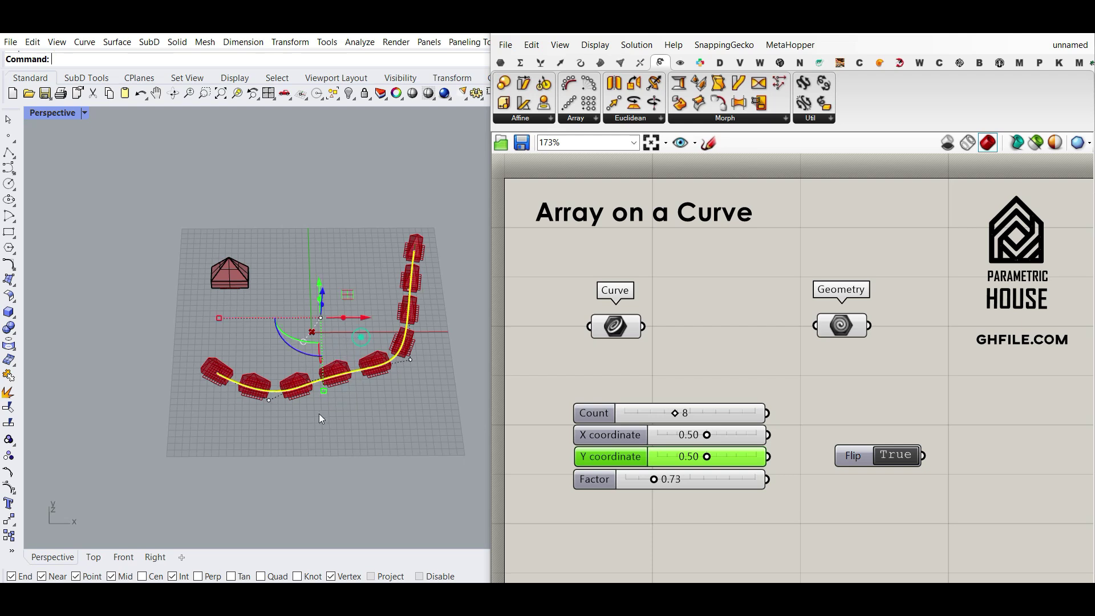
{"action": "key", "text": "Delete"}
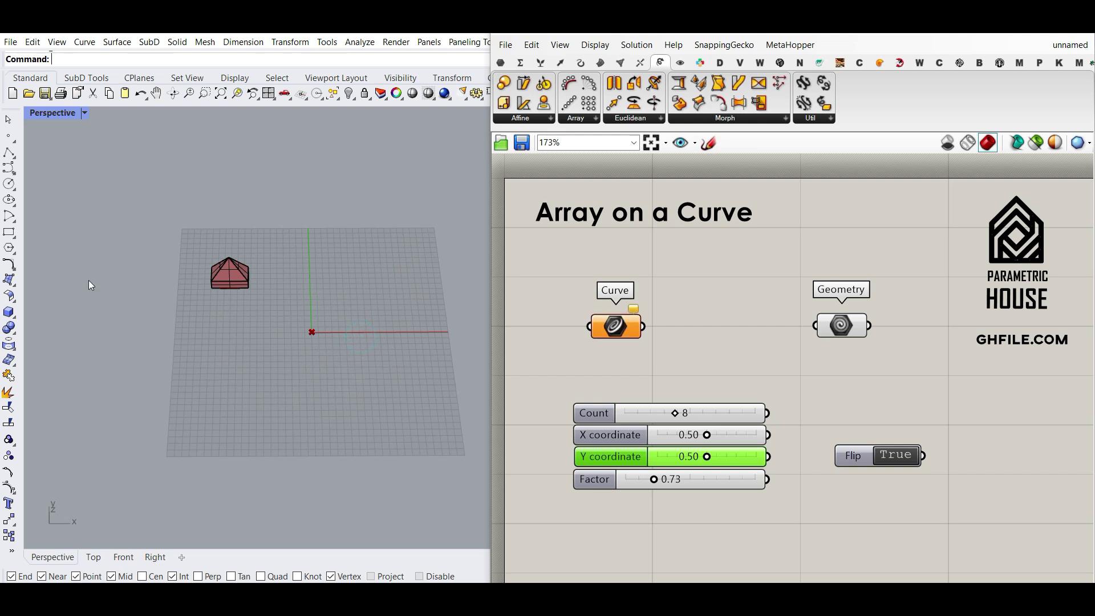
{"action": "left_click", "coordinate": [9, 217]}
{"action": "left_click", "coordinate": [278, 332]}
{"action": "left_click", "coordinate": [323, 250]}
{"action": "left_click", "coordinate": [176, 393]}
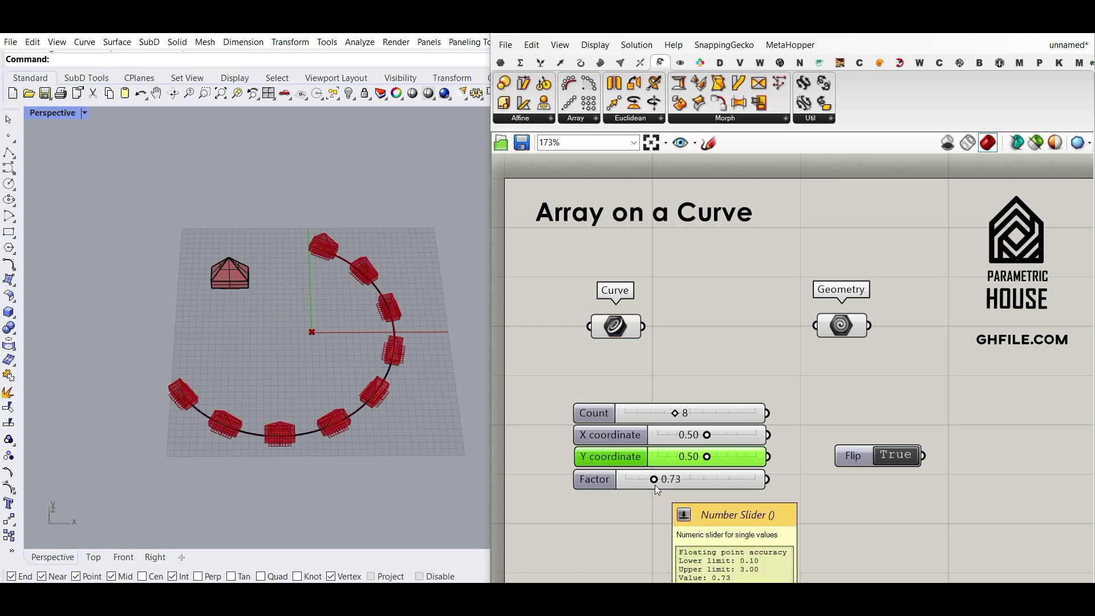
Set the Count slider to 16 and the Factor slider to 0.29
{"action": "left_click_drag", "start_coordinate": [675, 413], "coordinate": [769, 419]}
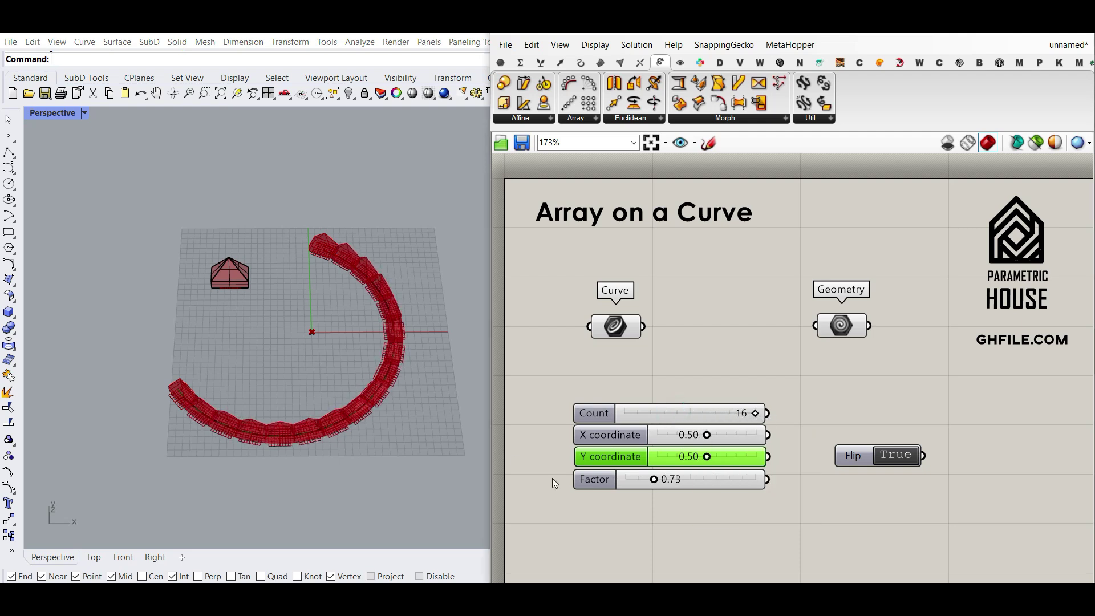
{"action": "left_click_drag", "start_coordinate": [656, 483], "coordinate": [639, 482]}
Raise the Count slider's upper limit and set the count to 20
{"action": "double_click", "coordinate": [595, 413]}
{"action": "left_click", "coordinate": [682, 451]}
{"action": "left_click", "coordinate": [606, 550]}
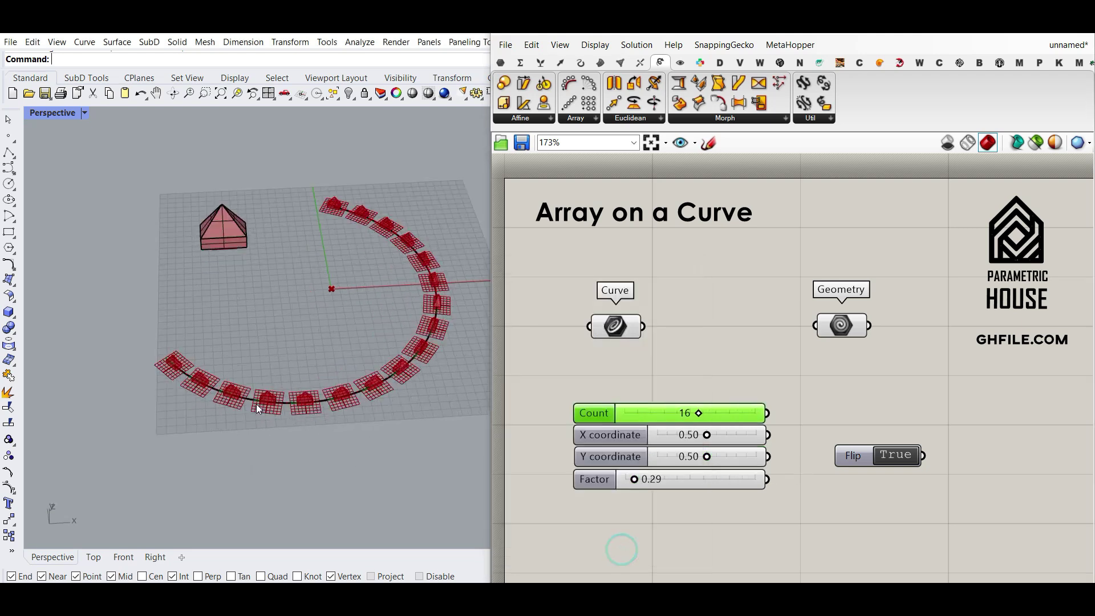
{"action": "left_click_drag", "start_coordinate": [701, 415], "coordinate": [724, 412]}
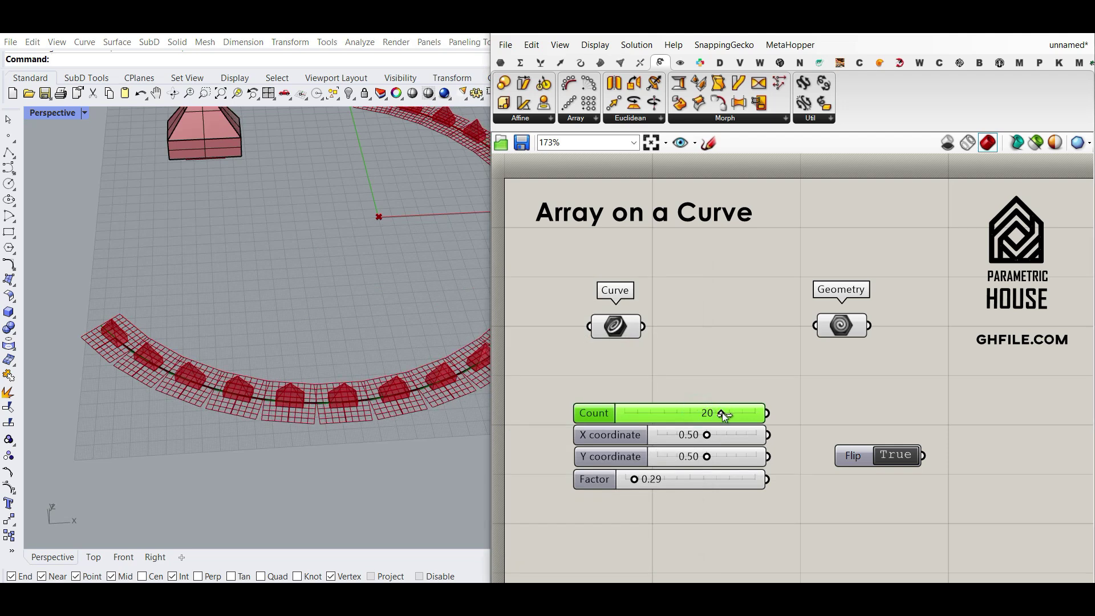
{"action": "scroll", "coordinate": [310, 421], "scroll_direction": "down", "scroll_amount": 5}
{"action": "scroll", "coordinate": [328, 388], "scroll_direction": "up", "scroll_amount": 3}
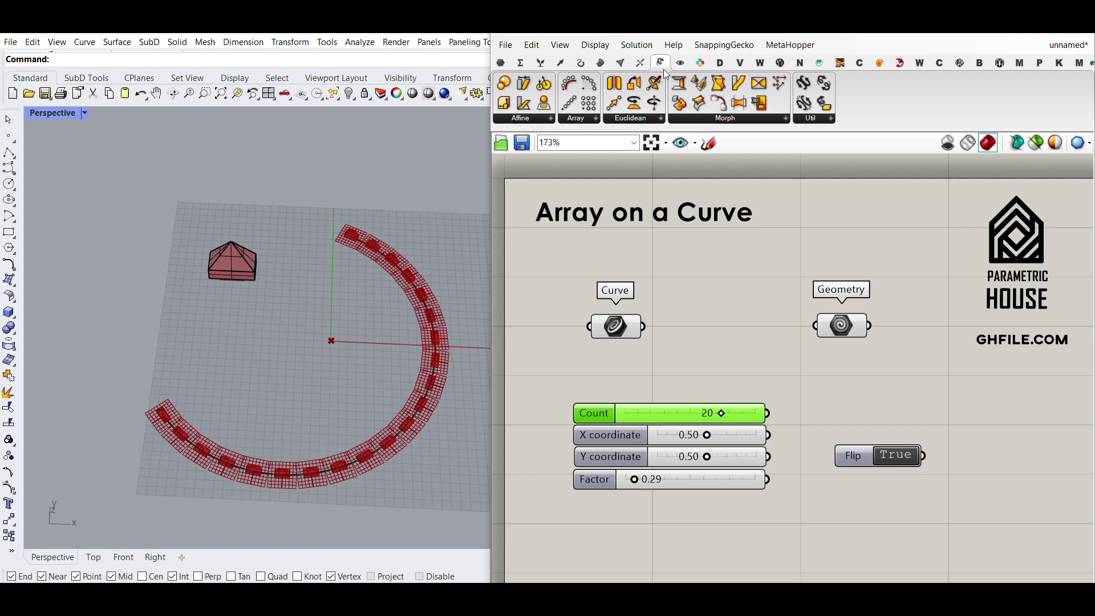
Place a Curve Array component on the canvas below the Geometry parameter
{"action": "left_click", "coordinate": [597, 118]}
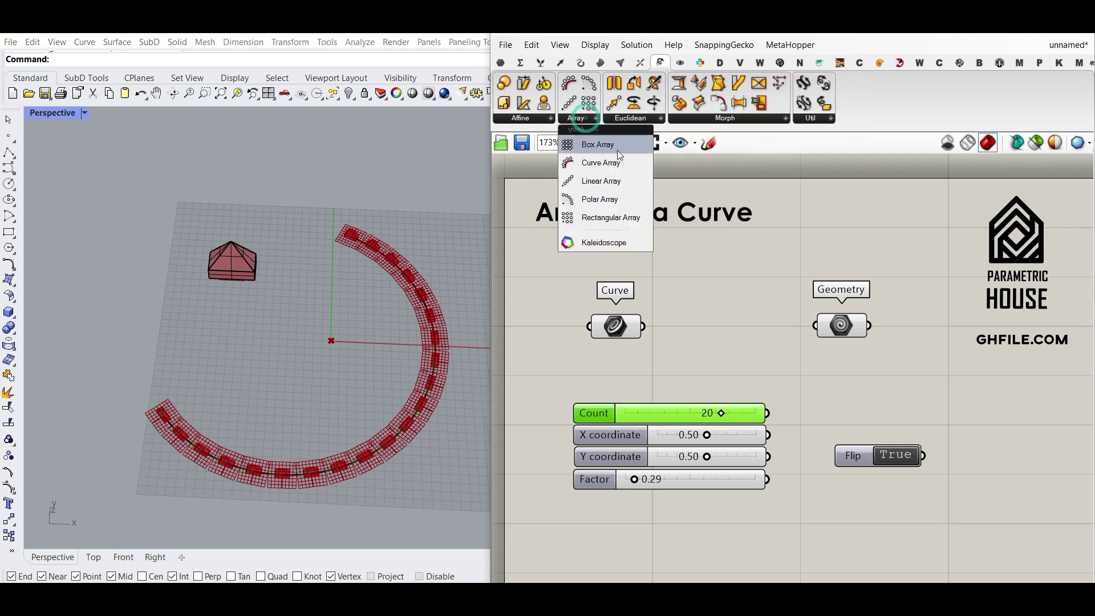
{"action": "left_click_drag", "start_coordinate": [599, 161], "coordinate": [761, 312]}
{"action": "left_click_drag", "start_coordinate": [864, 396], "coordinate": [872, 386]}
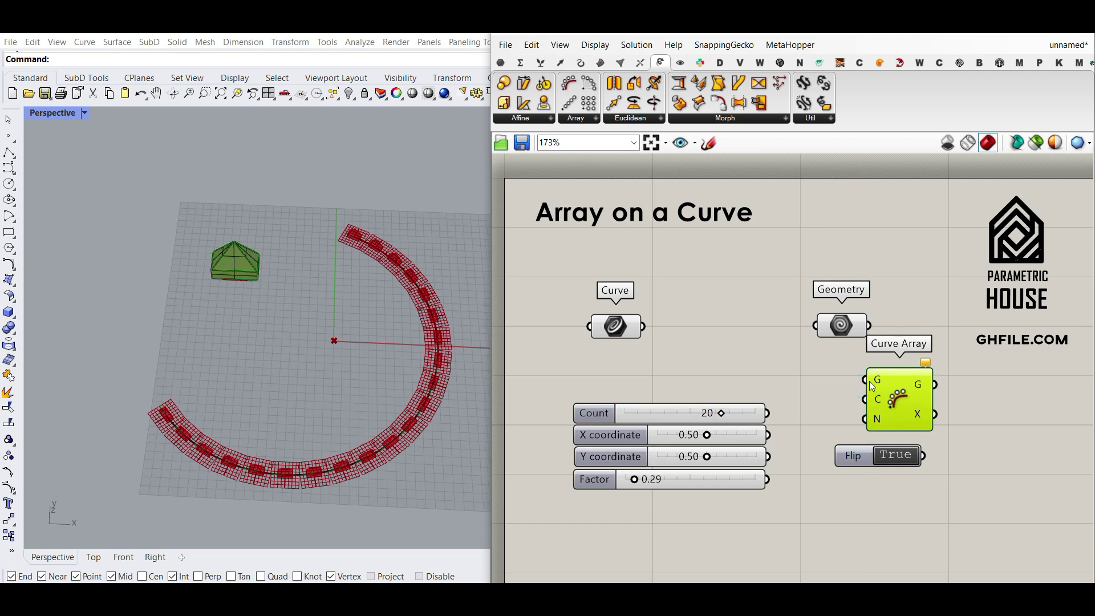
Feed the Curve Array with the house as its geometry, the arc as its curve and the Count slider as its number
{"action": "right_click", "coordinate": [879, 378]}
{"action": "left_click", "coordinate": [913, 491]}
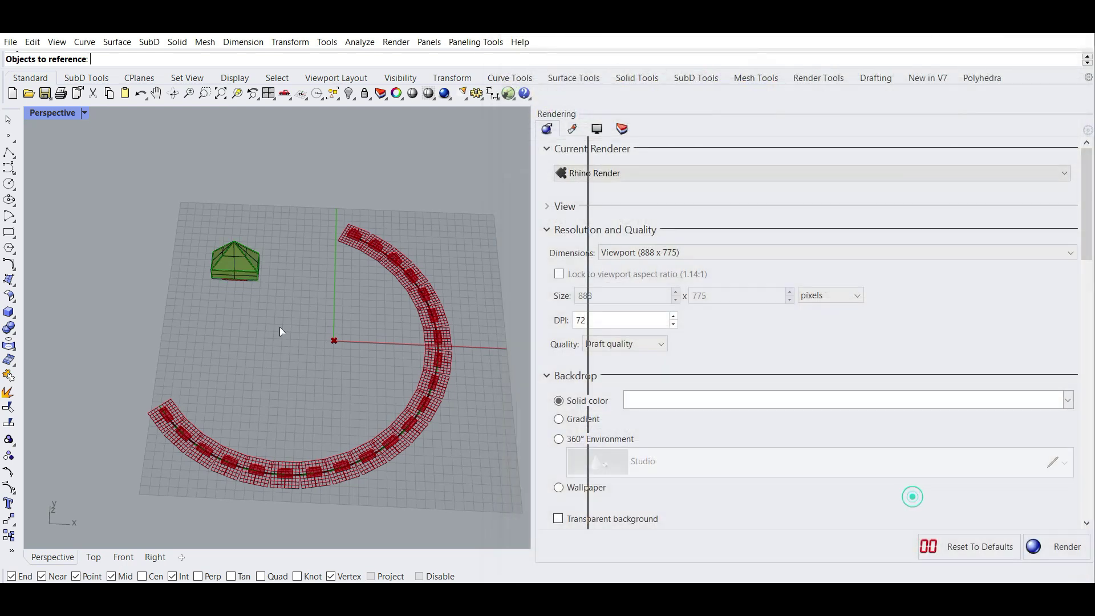
{"action": "left_click", "coordinate": [244, 264]}
{"action": "right_click", "coordinate": [878, 399]}
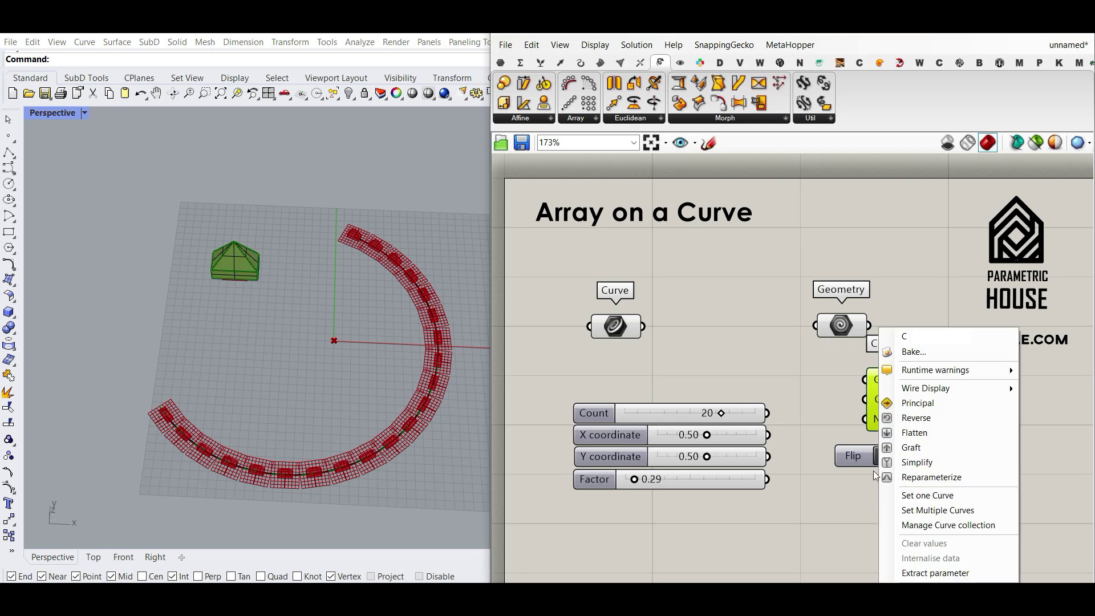
{"action": "left_click", "coordinate": [912, 496]}
{"action": "left_click", "coordinate": [436, 321]}
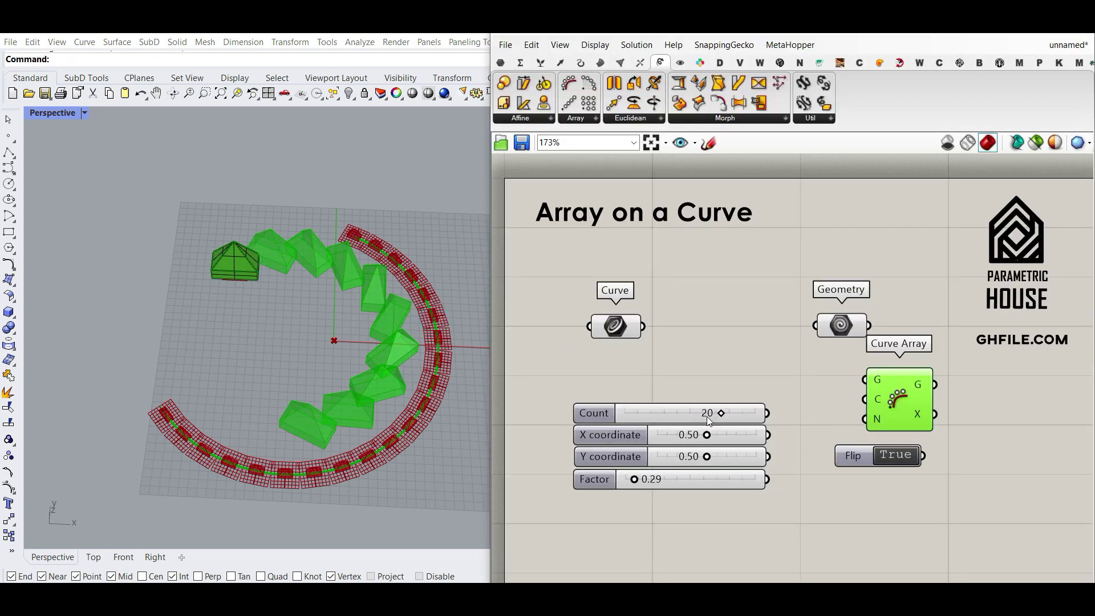
{"action": "left_click_drag", "start_coordinate": [779, 414], "coordinate": [865, 419]}
Examine how the Curve Array's house copies are placed and oriented relative to the arc
{"action": "right_click_drag", "start_coordinate": [303, 403], "coordinate": [269, 324]}
{"action": "scroll", "coordinate": [268, 324], "scroll_direction": "down", "scroll_amount": 5}
{"action": "left_click_drag", "start_coordinate": [238, 320], "coordinate": [190, 328]}
{"action": "left_click", "coordinate": [190, 302]}
{"action": "left_click", "coordinate": [206, 290]}
{"action": "right_click_drag", "start_coordinate": [285, 354], "coordinate": [261, 320]}
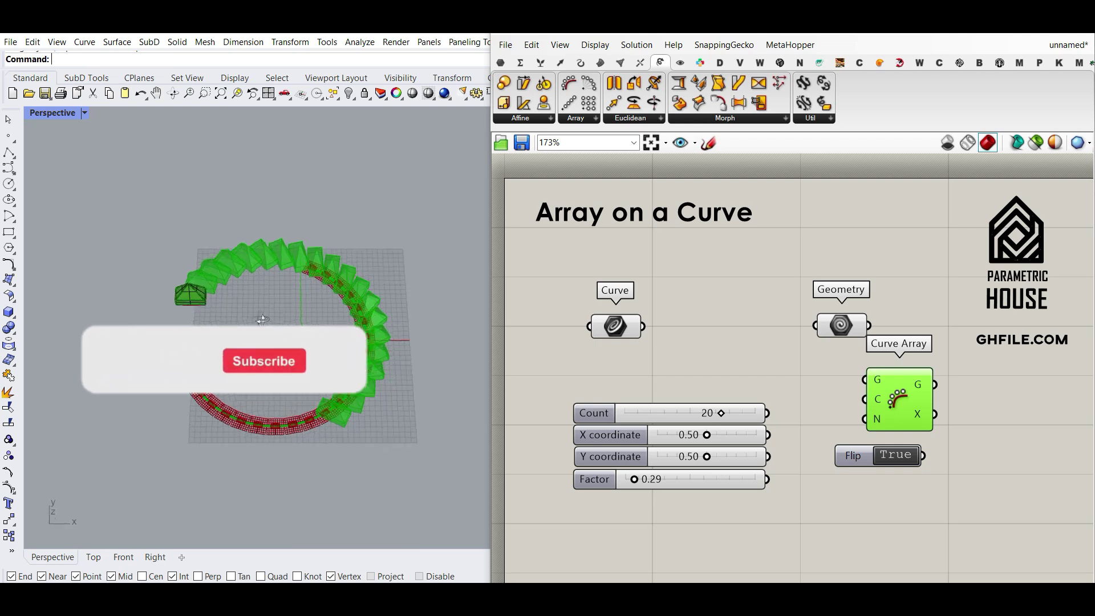
{"action": "scroll", "coordinate": [260, 314], "scroll_direction": "up", "scroll_amount": 3}
{"action": "left_click_drag", "start_coordinate": [222, 478], "coordinate": [267, 479]}
{"action": "left_click", "coordinate": [284, 402]}
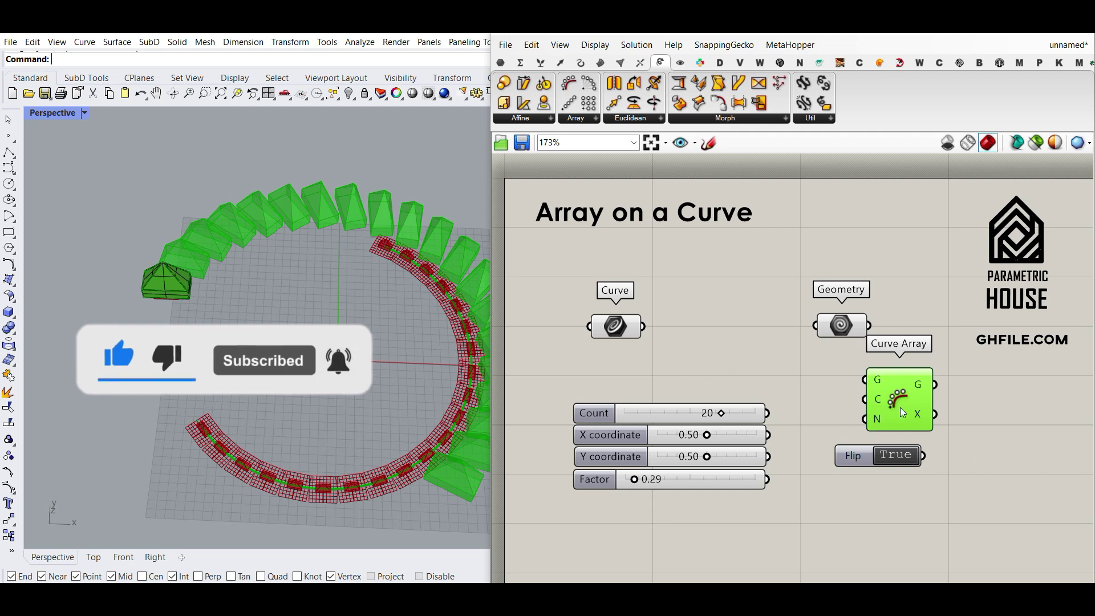
Delete the Curve Array component from the canvas
{"action": "left_click", "coordinate": [884, 394]}
{"action": "key", "text": "Delete"}
{"action": "right_click_drag", "start_coordinate": [276, 417], "coordinate": [264, 385]}
{"action": "scroll", "coordinate": [211, 311], "scroll_direction": "up", "scroll_amount": 4}
{"action": "left_click_drag", "start_coordinate": [193, 281], "coordinate": [256, 322]}
{"action": "scroll", "coordinate": [341, 237], "scroll_direction": "down", "scroll_amount": 5}
{"action": "scroll", "coordinate": [207, 276], "scroll_direction": "up", "scroll_amount": 3}
{"action": "scroll", "coordinate": [196, 305], "scroll_direction": "down", "scroll_amount": 2}
{"action": "scroll", "coordinate": [214, 365], "scroll_direction": "up", "scroll_amount": 2}
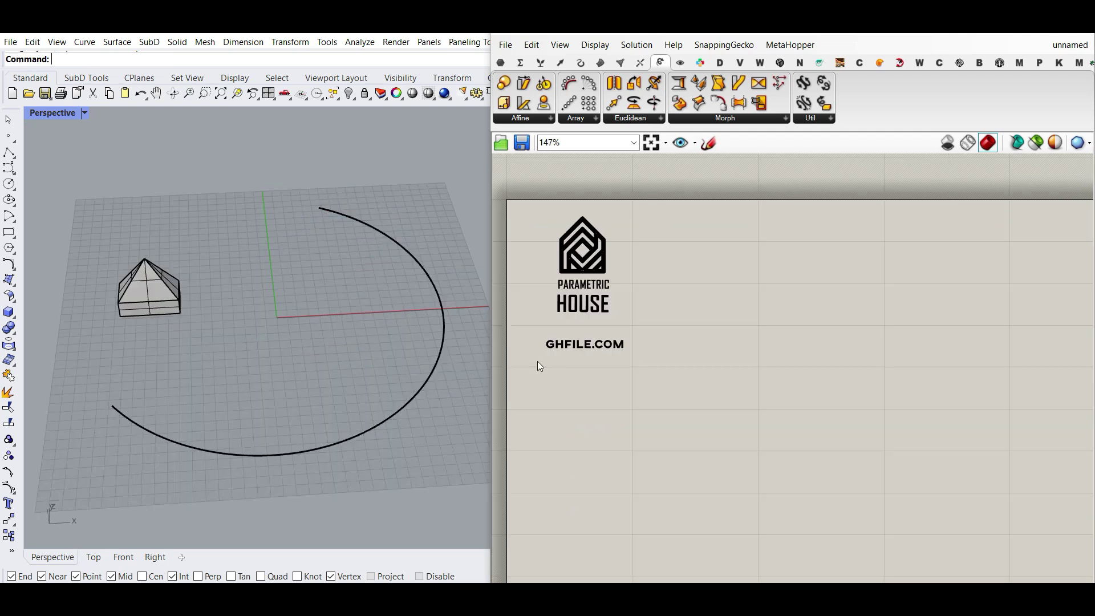
Place a Curve parameter on the empty canvas and reference the arc in it
{"action": "left_click", "coordinate": [500, 63]}
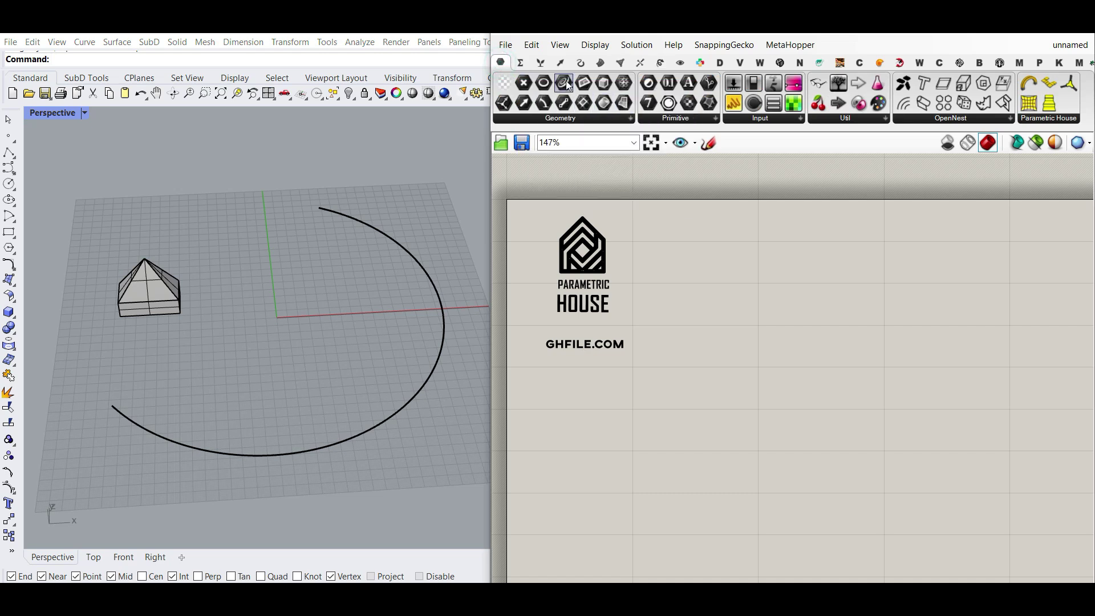
{"action": "left_click_drag", "start_coordinate": [567, 86], "coordinate": [721, 394]}
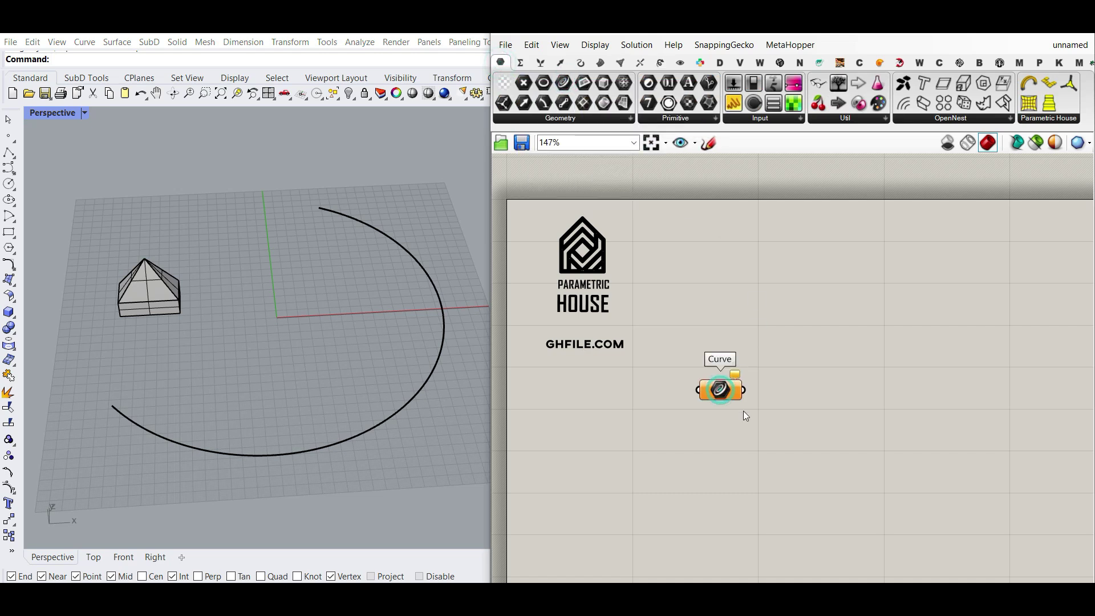
{"action": "scroll", "coordinate": [744, 411], "scroll_direction": "up", "scroll_amount": 3}
{"action": "right_click", "coordinate": [700, 378]}
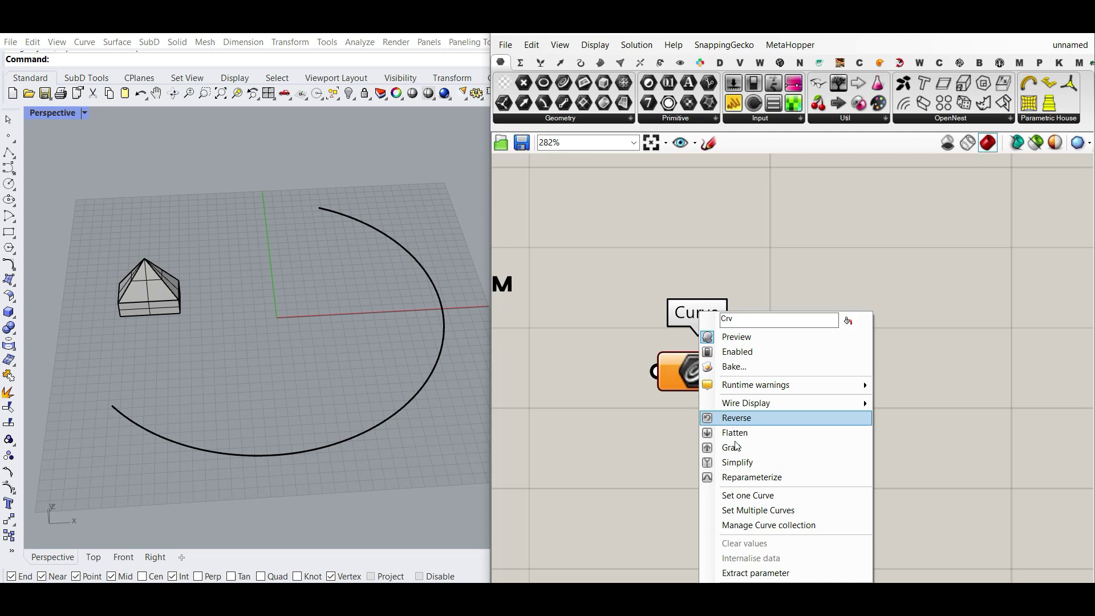
{"action": "left_click", "coordinate": [761, 497]}
{"action": "left_click", "coordinate": [446, 309]}
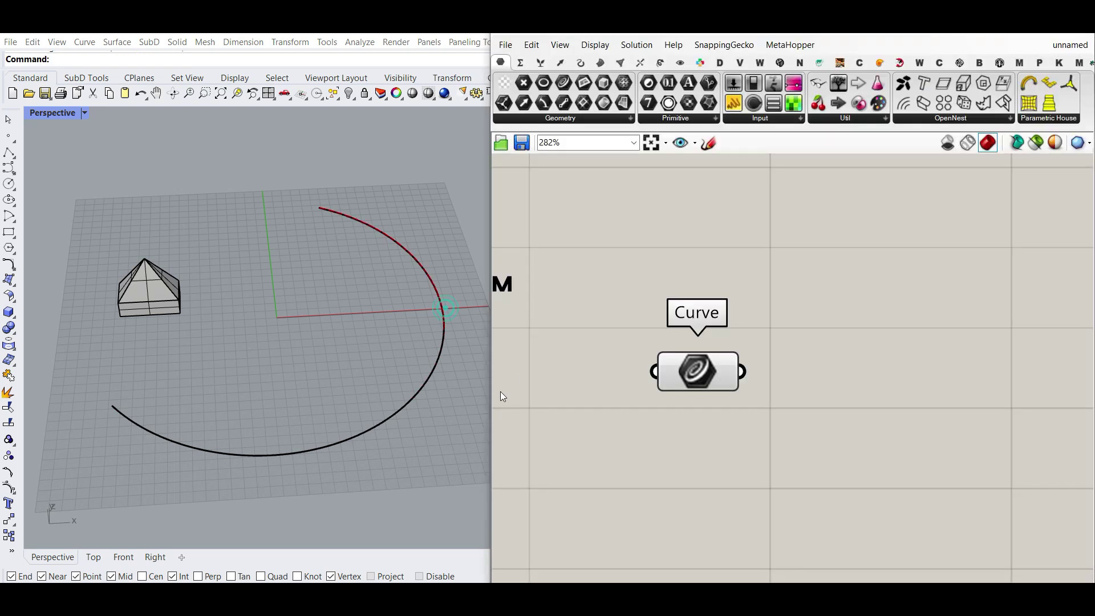
Place a Geometry parameter below the Curve parameter and reference the house in it
{"action": "left_click", "coordinate": [695, 379]}
{"action": "left_click", "coordinate": [573, 120]}
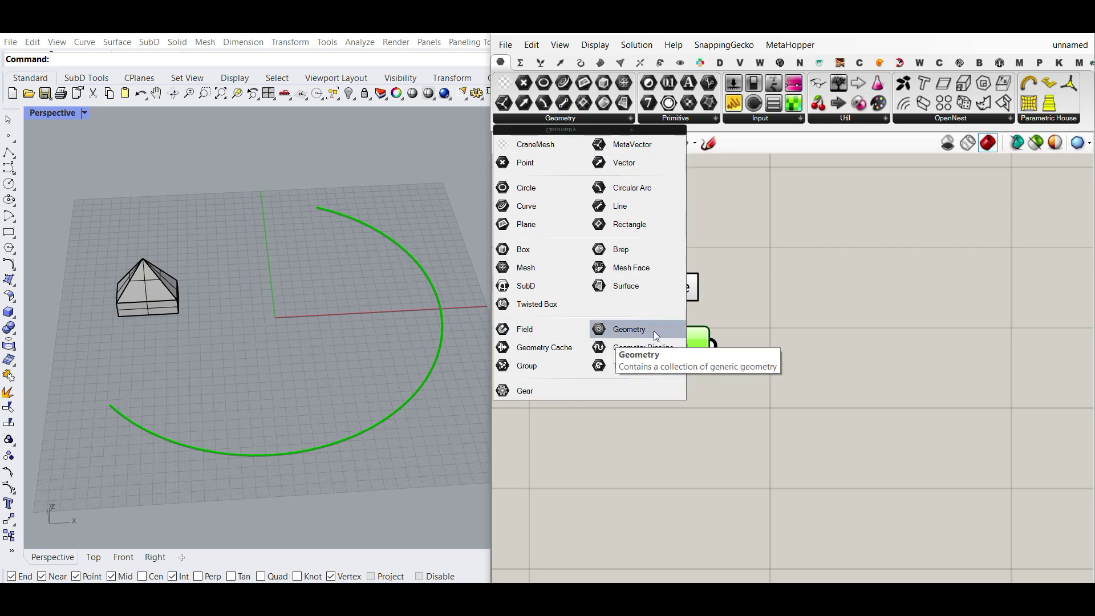
{"action": "left_click", "coordinate": [618, 332]}
{"action": "left_click", "coordinate": [661, 434]}
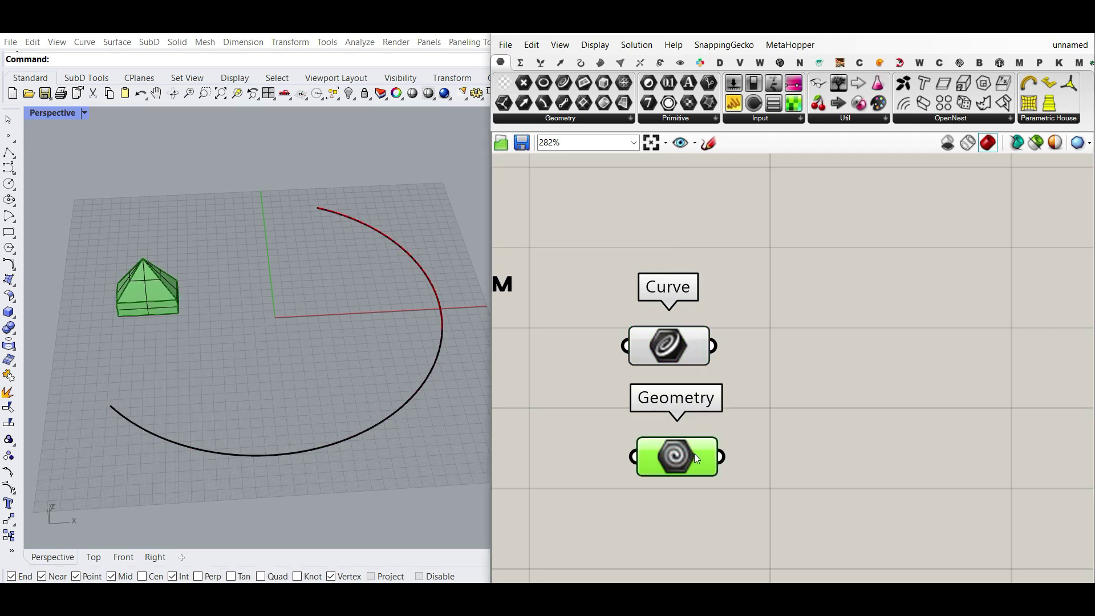
{"action": "right_click", "coordinate": [694, 454]}
{"action": "left_click", "coordinate": [747, 494]}
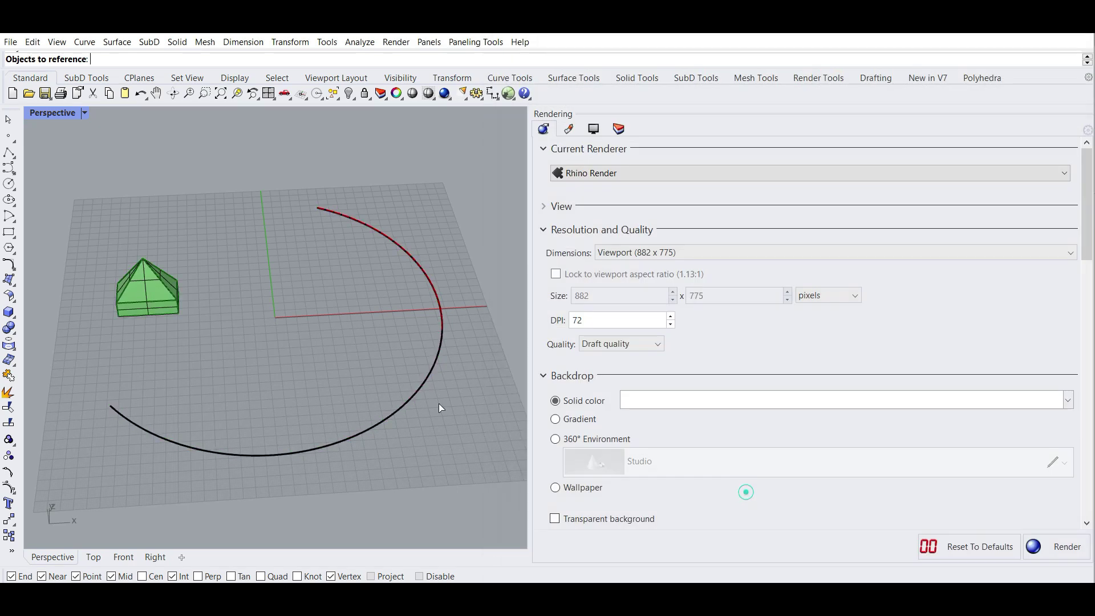
{"action": "left_click", "coordinate": [174, 295]}
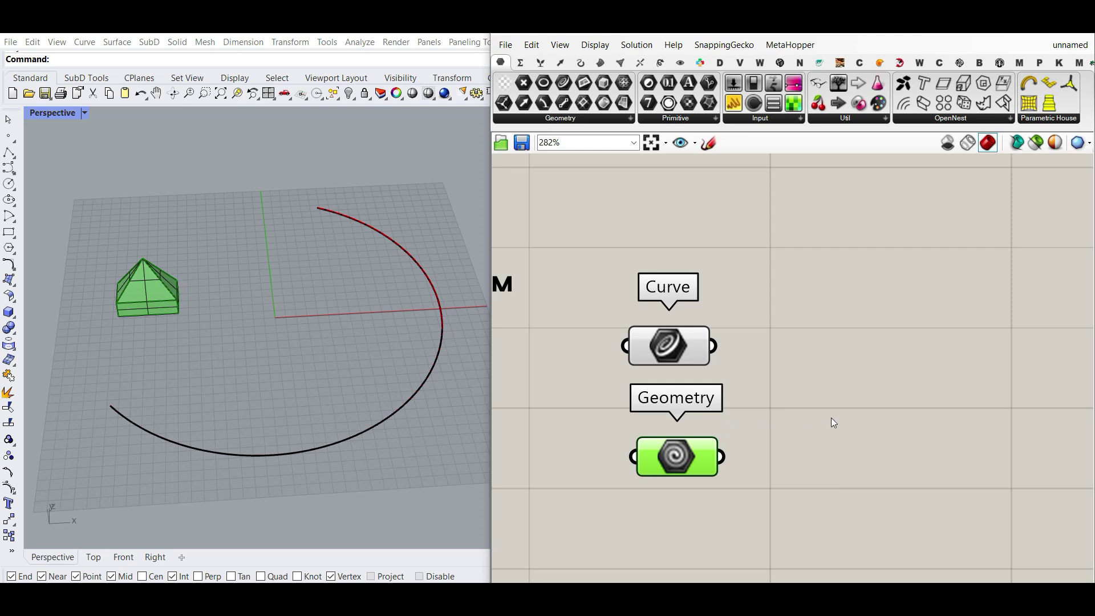
Add a Horizontal Frames component beside the Curve parameter and feed it the arc
{"action": "left_click", "coordinate": [581, 63]}
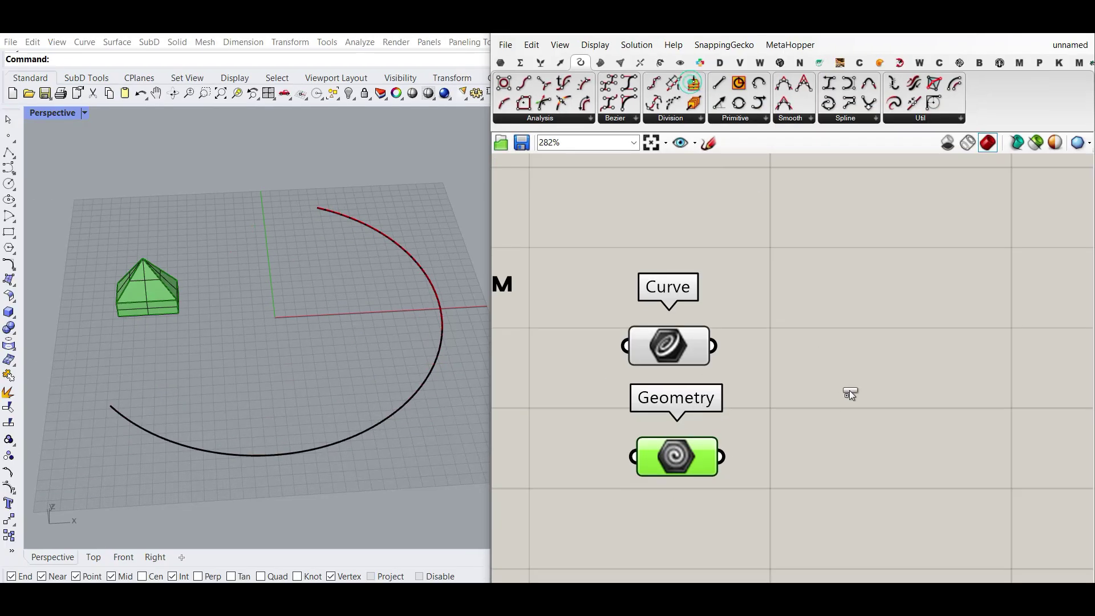
{"action": "left_click_drag", "start_coordinate": [849, 391], "coordinate": [860, 364]}
{"action": "left_click_drag", "start_coordinate": [714, 344], "coordinate": [815, 347]}
{"action": "right_click_drag", "start_coordinate": [816, 348], "coordinate": [748, 319]}
{"action": "left_click_drag", "start_coordinate": [782, 337], "coordinate": [830, 334]}
{"action": "left_click_drag", "start_coordinate": [650, 442], "coordinate": [710, 528]}
{"action": "left_click", "coordinate": [752, 368]}
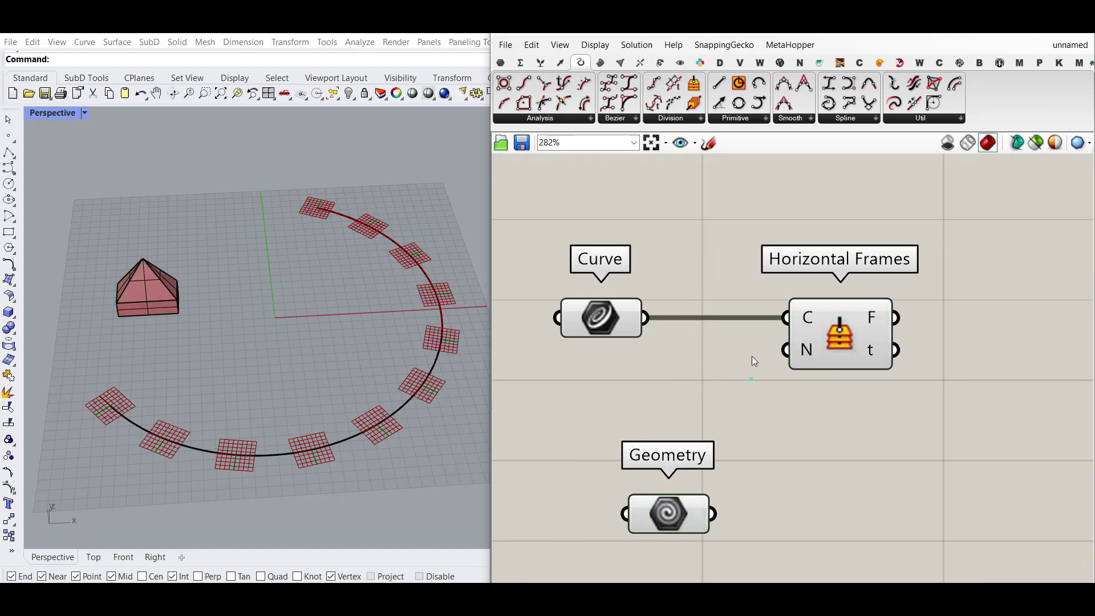
Show full names on the component inputs and outputs, and move the Geometry parameter below the Horizontal Frames component
{"action": "left_click", "coordinate": [596, 47]}
{"action": "left_click", "coordinate": [631, 97]}
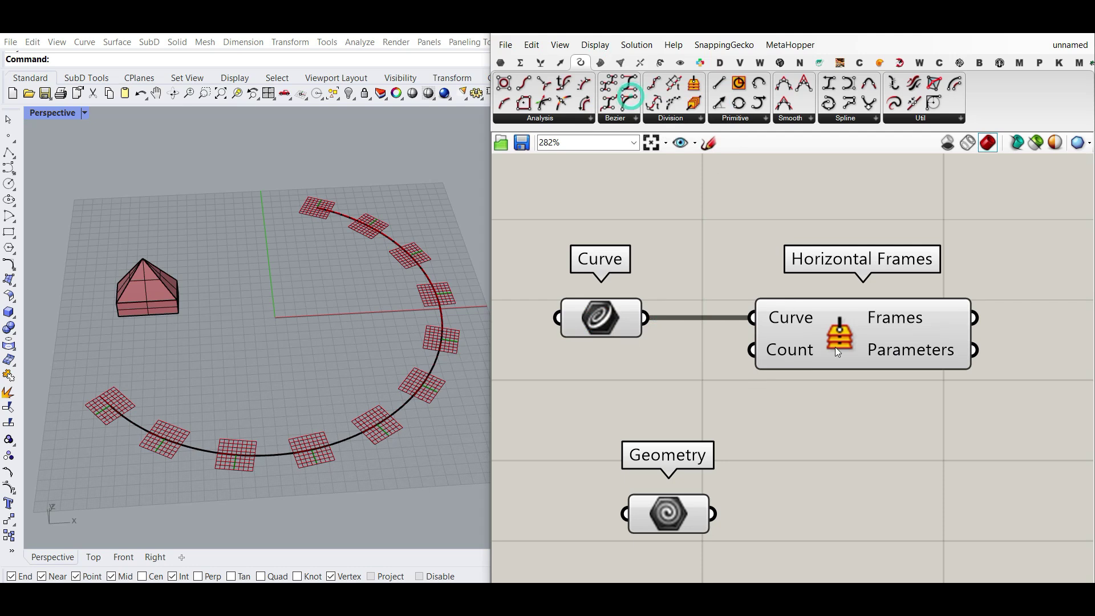
{"action": "right_click_drag", "start_coordinate": [627, 366], "coordinate": [661, 340]}
{"action": "left_click_drag", "start_coordinate": [716, 480], "coordinate": [763, 513]}
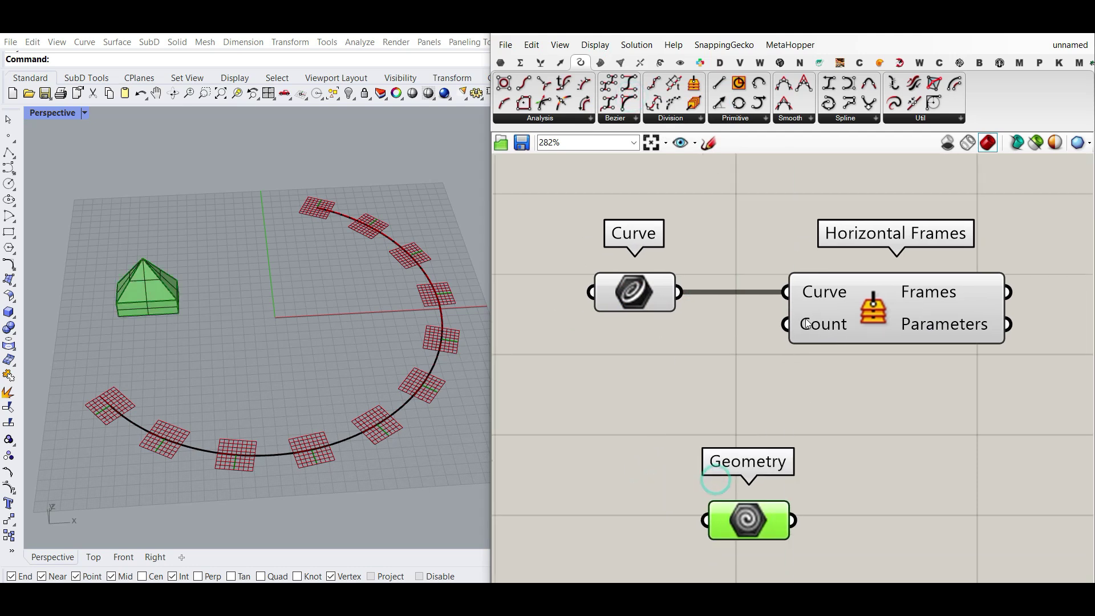
Add an integer number slider ranging from 2 to 40, connect it to the Horizontal Frames' Count and name it Count
{"action": "double_click", "coordinate": [635, 353]}
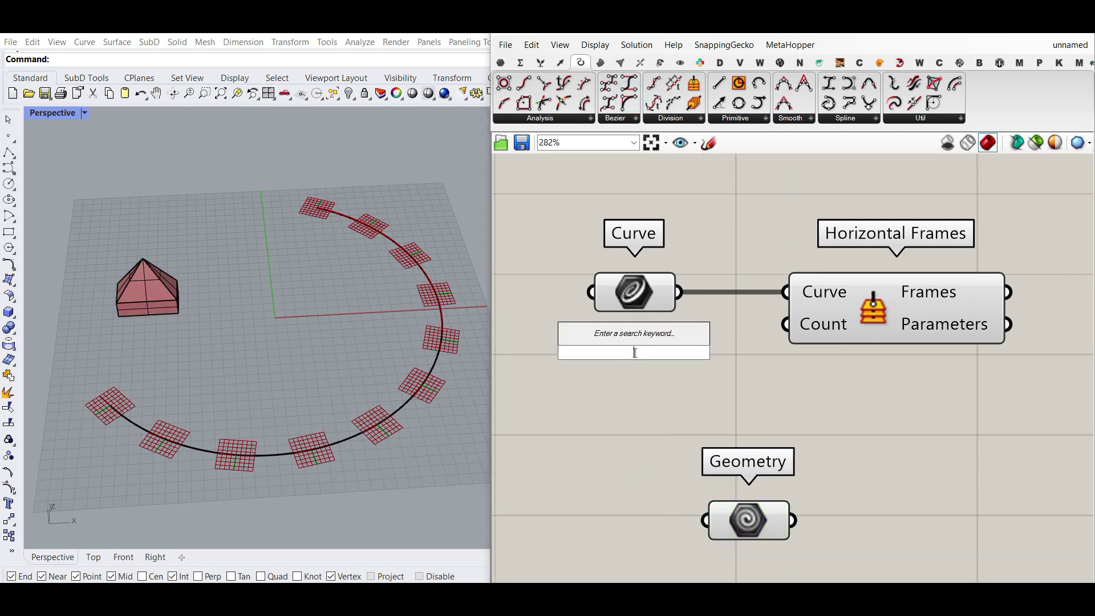
{"action": "type", "text": "2..40"}
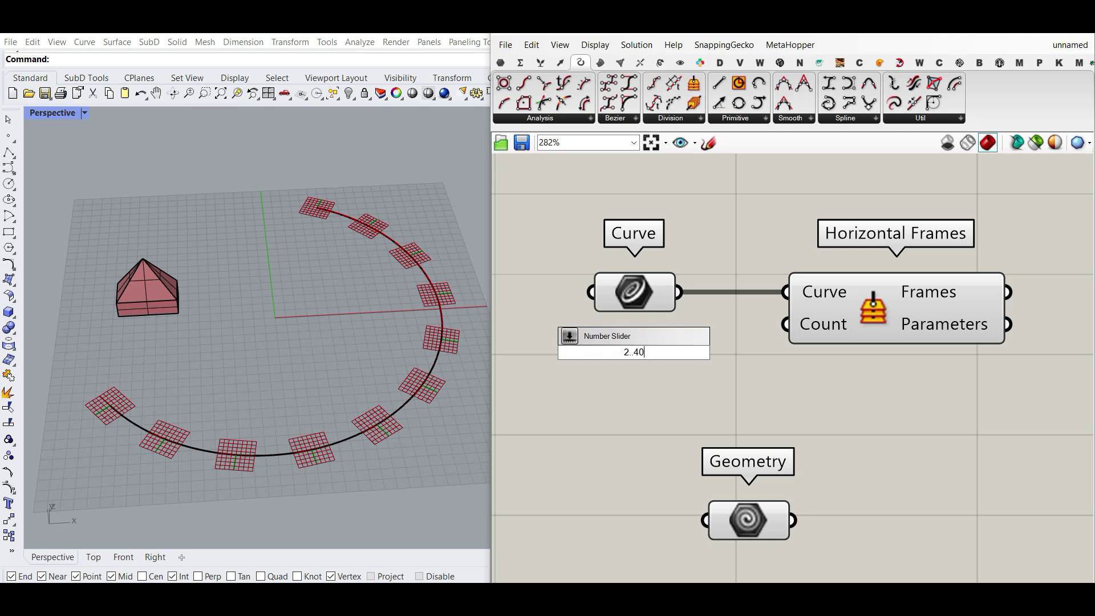
{"action": "key", "text": "Return"}
{"action": "left_click_drag", "start_coordinate": [753, 349], "coordinate": [787, 324]}
{"action": "scroll", "coordinate": [709, 382], "scroll_direction": "down", "scroll_amount": 2}
{"action": "right_click", "coordinate": [731, 362]}
{"action": "triple_click", "coordinate": [810, 366]}
{"action": "type", "text": "Count"}
{"action": "key", "text": "Return"}
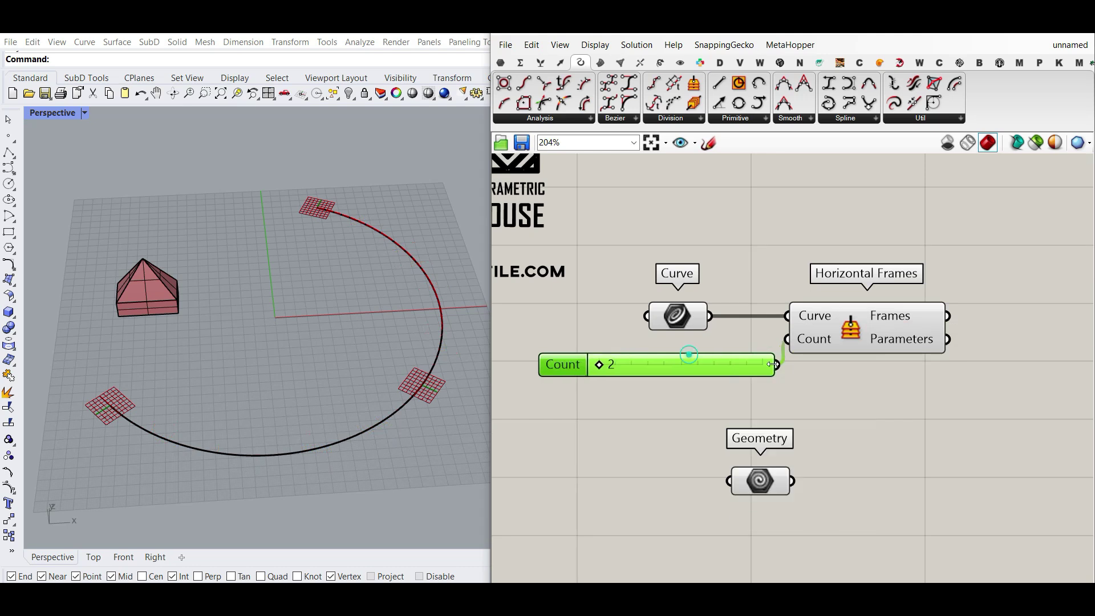
Shorten the Count slider, place it beneath the Curve parameter and set it to 10
{"action": "left_click_drag", "start_coordinate": [773, 365], "coordinate": [697, 350]}
{"action": "scroll", "coordinate": [698, 351], "scroll_direction": "up", "scroll_amount": 4}
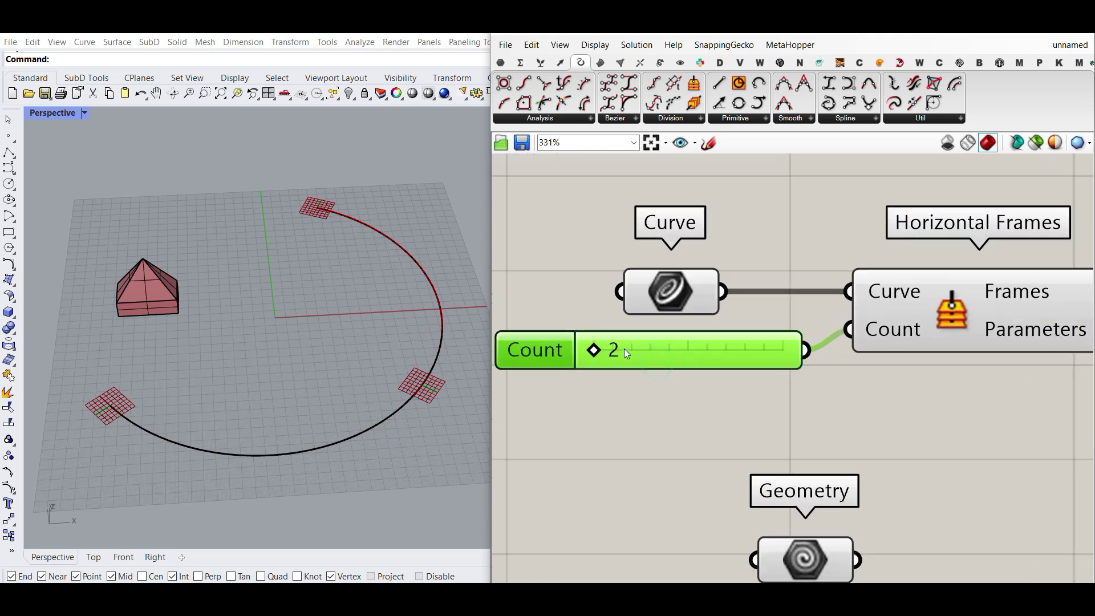
{"action": "left_click_drag", "start_coordinate": [594, 350], "coordinate": [633, 364]}
{"action": "scroll", "coordinate": [735, 366], "scroll_direction": "down", "scroll_amount": 3}
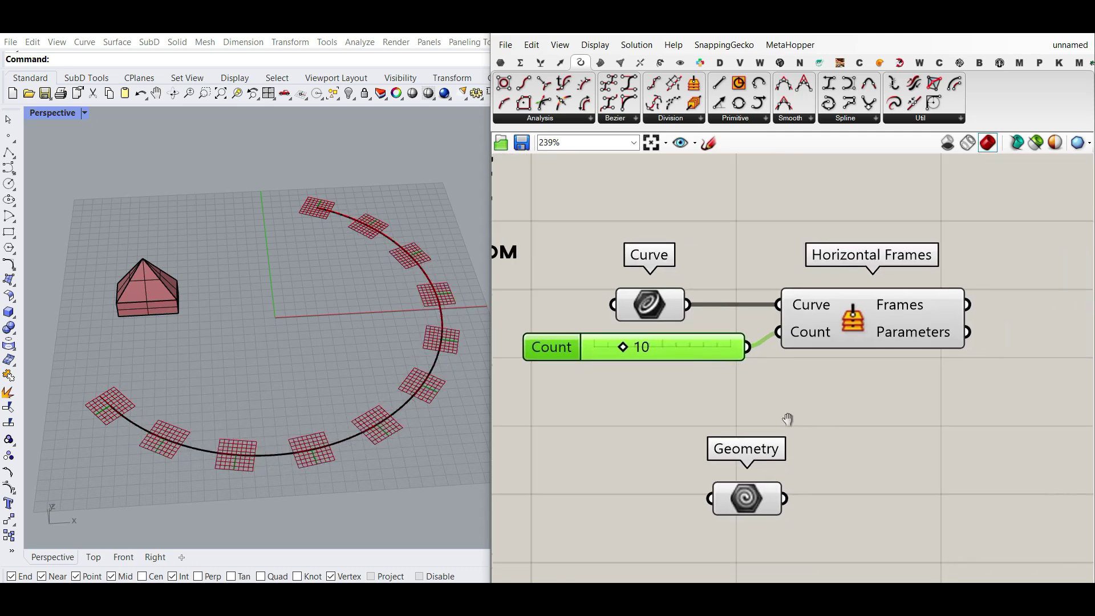
Add an Orient component, feeding the house into its Geometry input and the horizontal frames into its Target input
{"action": "left_click_drag", "start_coordinate": [713, 484], "coordinate": [616, 449]}
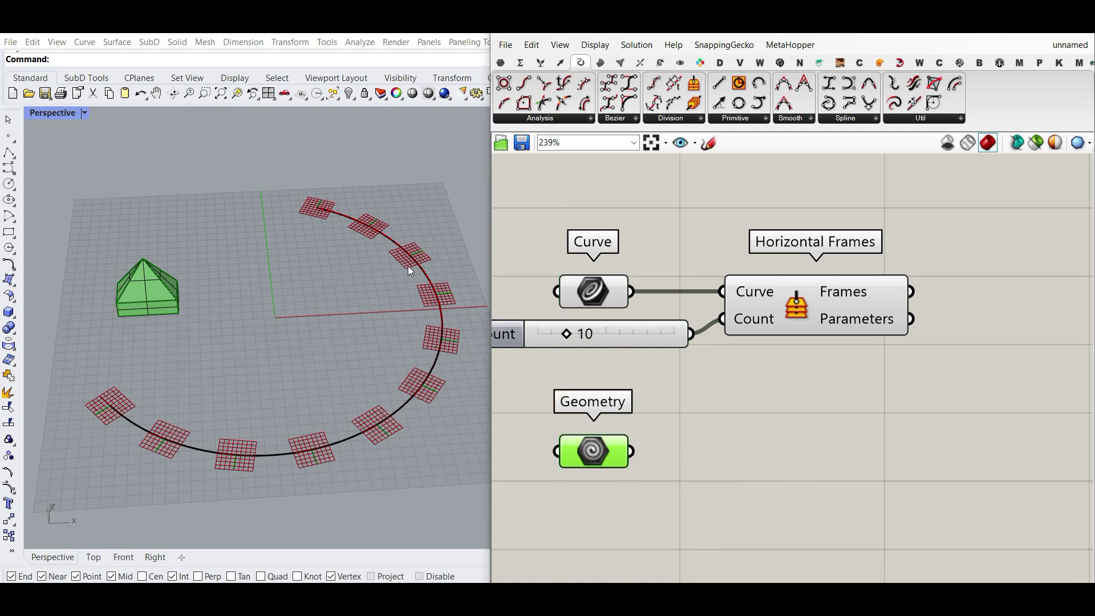
{"action": "left_click", "coordinate": [660, 62]}
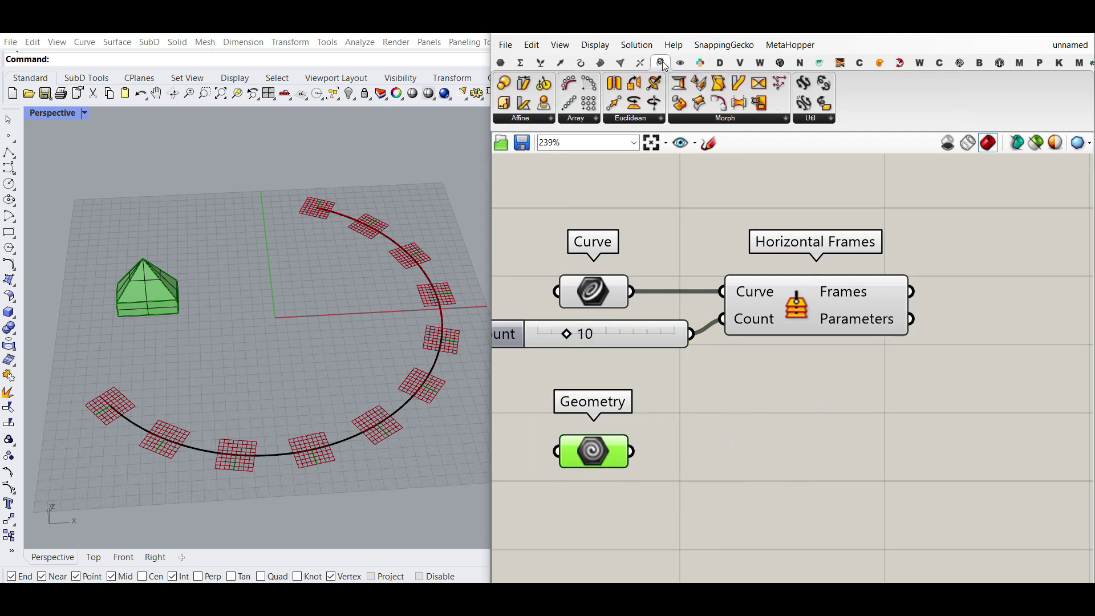
{"action": "left_click_drag", "start_coordinate": [635, 88], "coordinate": [884, 452]}
{"action": "left_click_drag", "start_coordinate": [595, 452], "coordinate": [785, 440]}
{"action": "double_click", "coordinate": [614, 440]}
{"action": "left_click", "coordinate": [641, 464]}
{"action": "right_click_drag", "start_coordinate": [816, 475], "coordinate": [757, 463]}
{"action": "left_click_drag", "start_coordinate": [824, 463], "coordinate": [970, 465]}
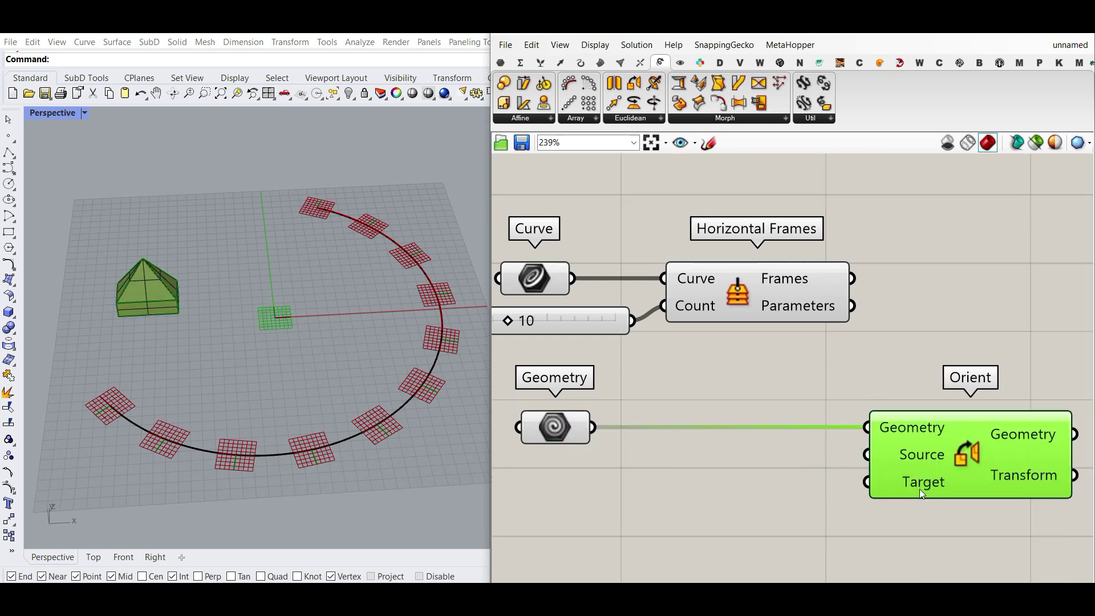
{"action": "left_click_drag", "start_coordinate": [852, 278], "coordinate": [867, 483]}
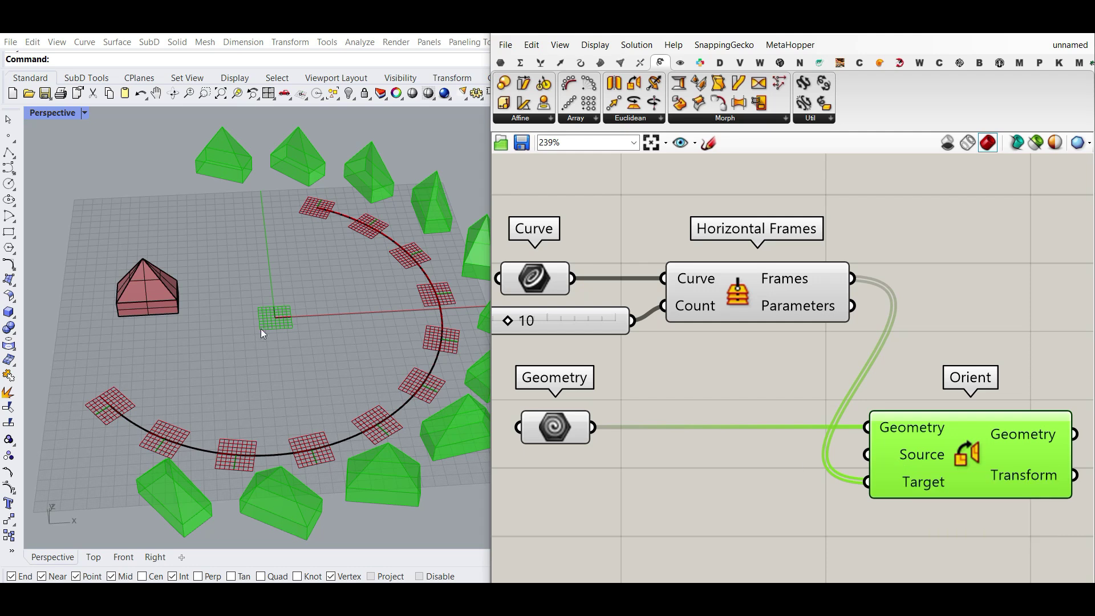
Connect a new Point parameter to Orient's Source and reference a base corner of the house in it
{"action": "left_click", "coordinate": [501, 63]}
{"action": "left_click_drag", "start_coordinate": [523, 103], "coordinate": [826, 462]}
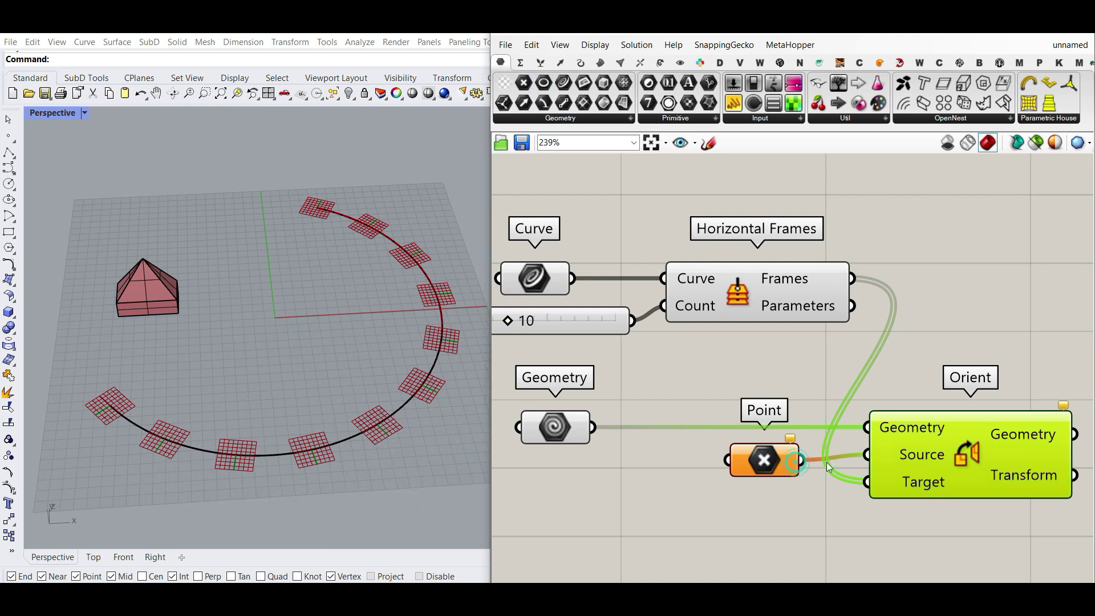
{"action": "right_click", "coordinate": [765, 463]}
{"action": "left_click", "coordinate": [821, 498]}
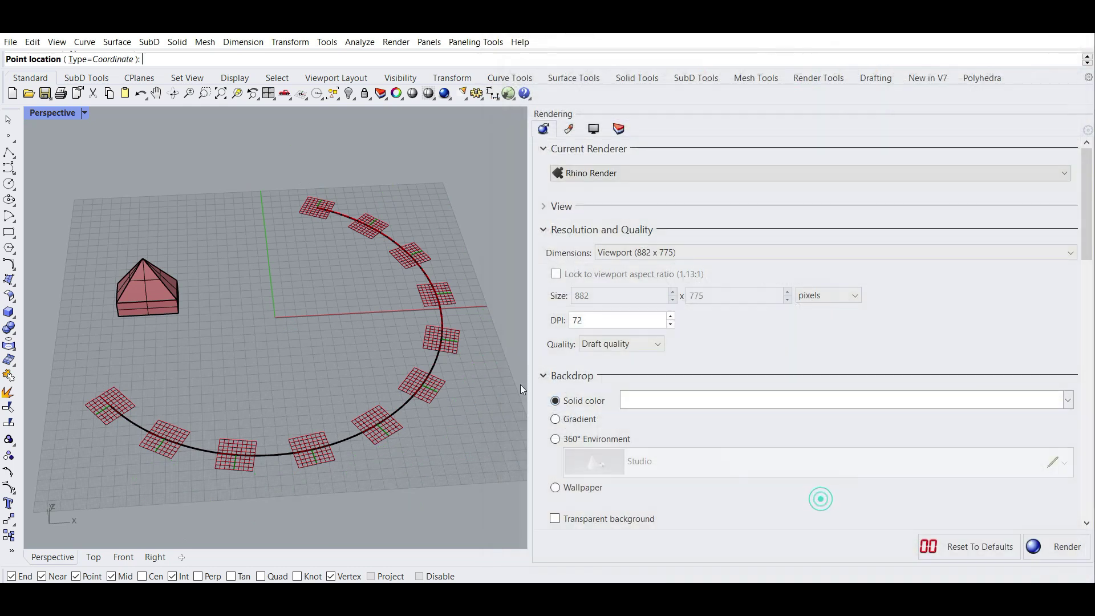
{"action": "left_click", "coordinate": [179, 316]}
{"action": "right_click_drag", "start_coordinate": [228, 314], "coordinate": [248, 342]}
{"action": "scroll", "coordinate": [241, 252], "scroll_direction": "down", "scroll_amount": 5}
{"action": "scroll", "coordinate": [206, 313], "scroll_direction": "up", "scroll_amount": 7}
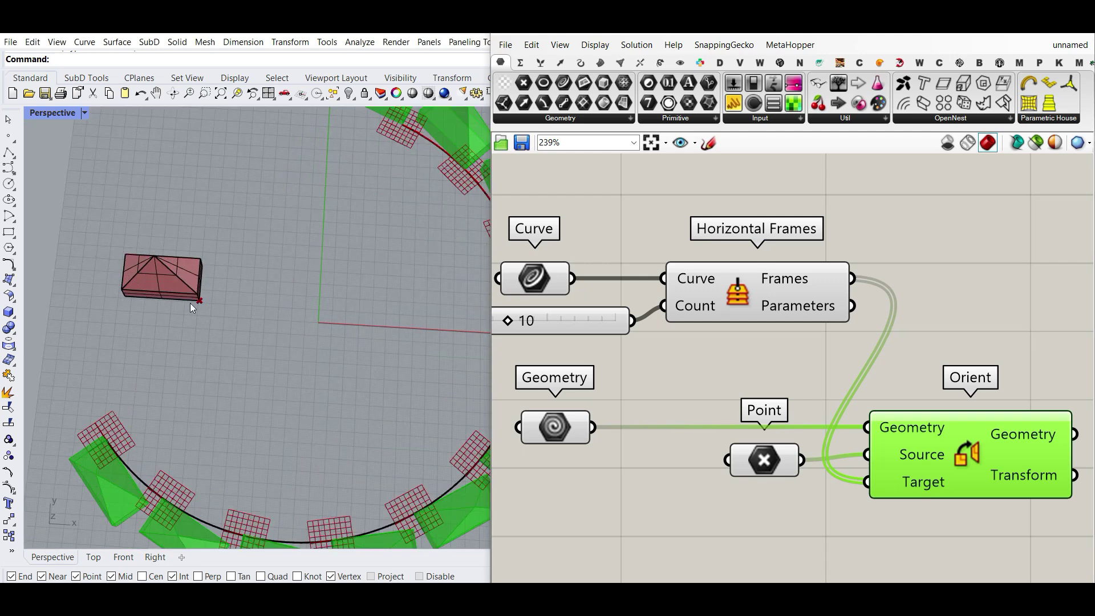
Try shifting the source point along the house's base to reposition the oriented copies
{"action": "left_click", "coordinate": [756, 465]}
{"action": "scroll", "coordinate": [249, 309], "scroll_direction": "down", "scroll_amount": 3}
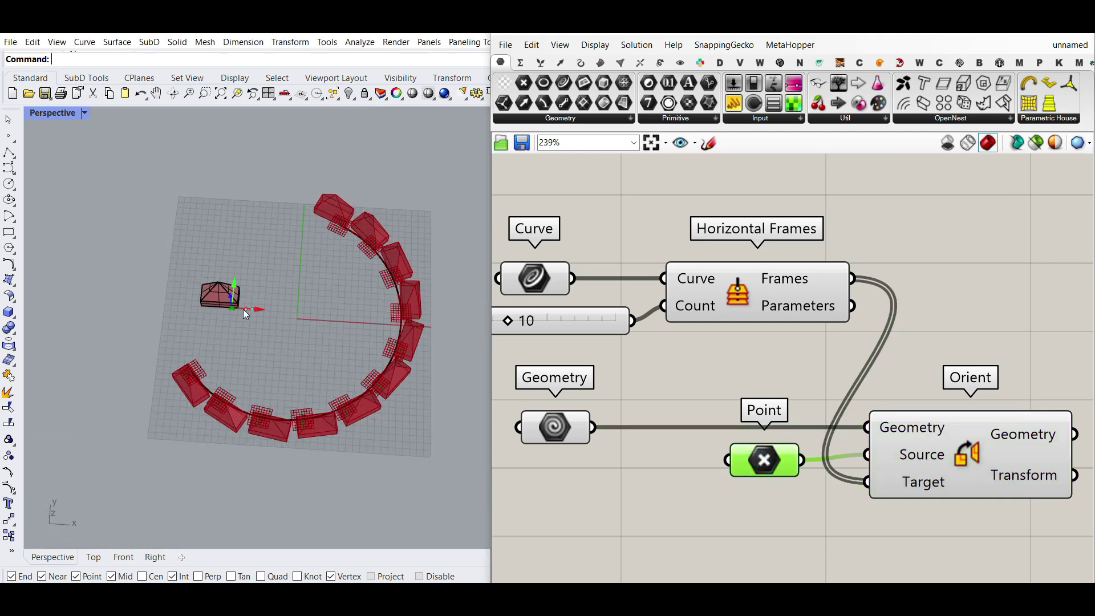
{"action": "scroll", "coordinate": [238, 309], "scroll_direction": "up", "scroll_amount": 3}
{"action": "left_click_drag", "start_coordinate": [218, 281], "coordinate": [217, 288]}
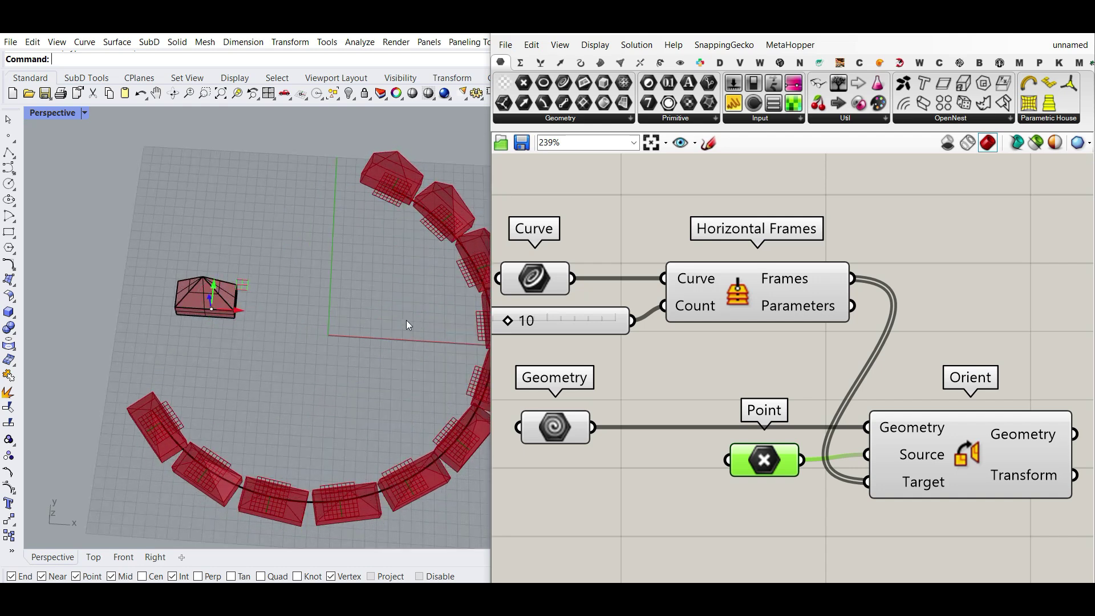
Delete the Point parameter that feeds Orient's Source
{"action": "key", "text": "Delete"}
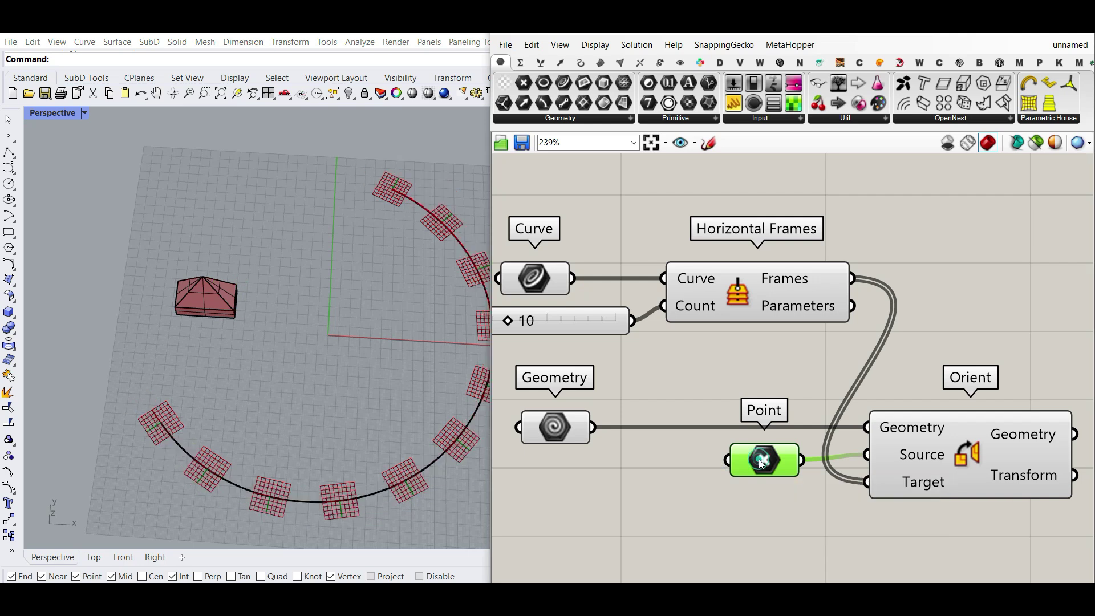
{"action": "scroll", "coordinate": [152, 306], "scroll_direction": "down", "scroll_amount": 7}
{"action": "right_click_drag", "start_coordinate": [240, 393], "coordinate": [242, 383]}
{"action": "scroll", "coordinate": [244, 383], "scroll_direction": "up", "scroll_amount": 3}
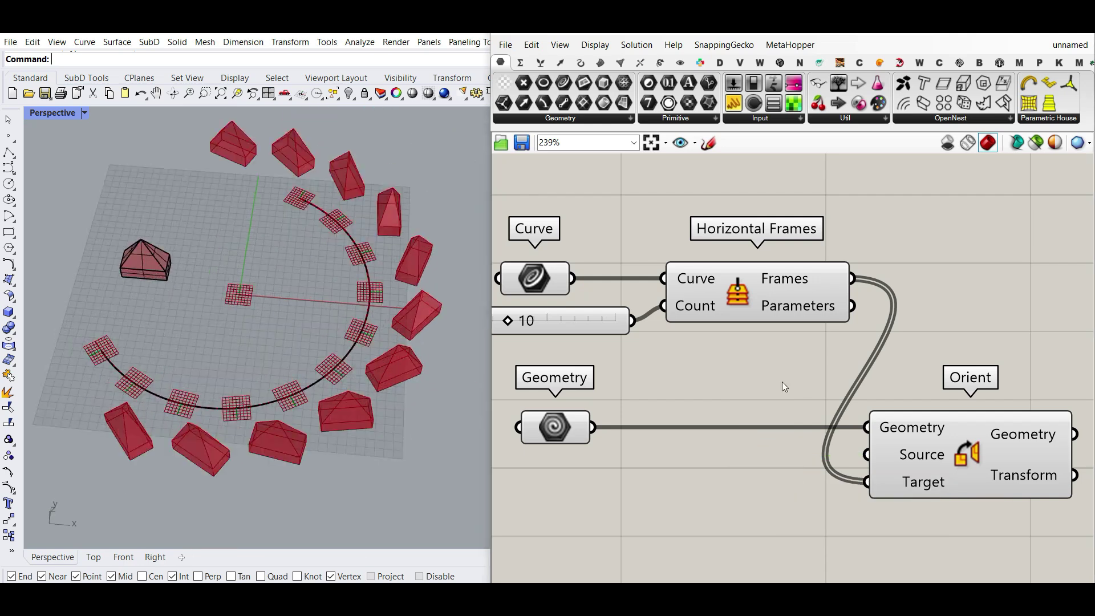
Move the Orient component and the Geometry parameter apart to make room between them
{"action": "scroll", "coordinate": [782, 381], "scroll_direction": "down", "scroll_amount": 3}
{"action": "left_click_drag", "start_coordinate": [920, 482], "coordinate": [643, 431]}
{"action": "left_click", "coordinate": [739, 462]}
{"action": "left_click", "coordinate": [678, 452]}
Add a Bounding Box component after the Geometry parameter and feed it the house
{"action": "scroll", "coordinate": [614, 440], "scroll_direction": "up", "scroll_amount": 3}
{"action": "right_click_drag", "start_coordinate": [200, 356], "coordinate": [175, 285]}
{"action": "scroll", "coordinate": [161, 253], "scroll_direction": "up", "scroll_amount": 6}
{"action": "scroll", "coordinate": [95, 234], "scroll_direction": "up", "scroll_amount": 3}
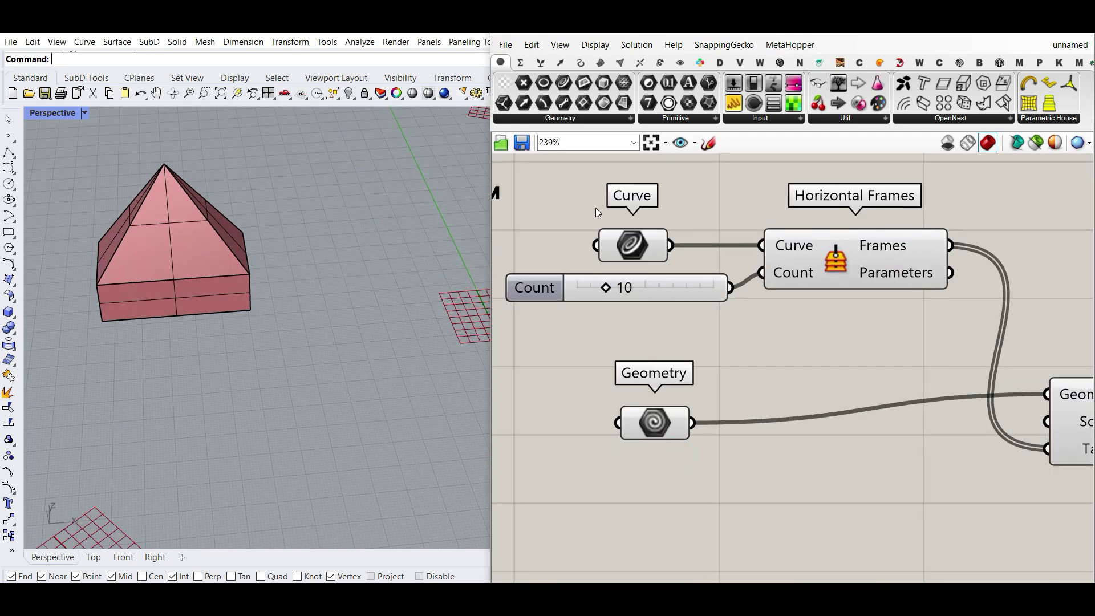
{"action": "left_click", "coordinate": [601, 62]}
{"action": "left_click", "coordinate": [675, 85]}
{"action": "left_click", "coordinate": [767, 473]}
{"action": "left_click_drag", "start_coordinate": [691, 424], "coordinate": [694, 458]}
{"action": "left_click_drag", "start_coordinate": [766, 482], "coordinate": [782, 479]}
{"action": "right_click_drag", "start_coordinate": [319, 342], "coordinate": [188, 180]}
{"action": "scroll", "coordinate": [215, 252], "scroll_direction": "up", "scroll_amount": 5}
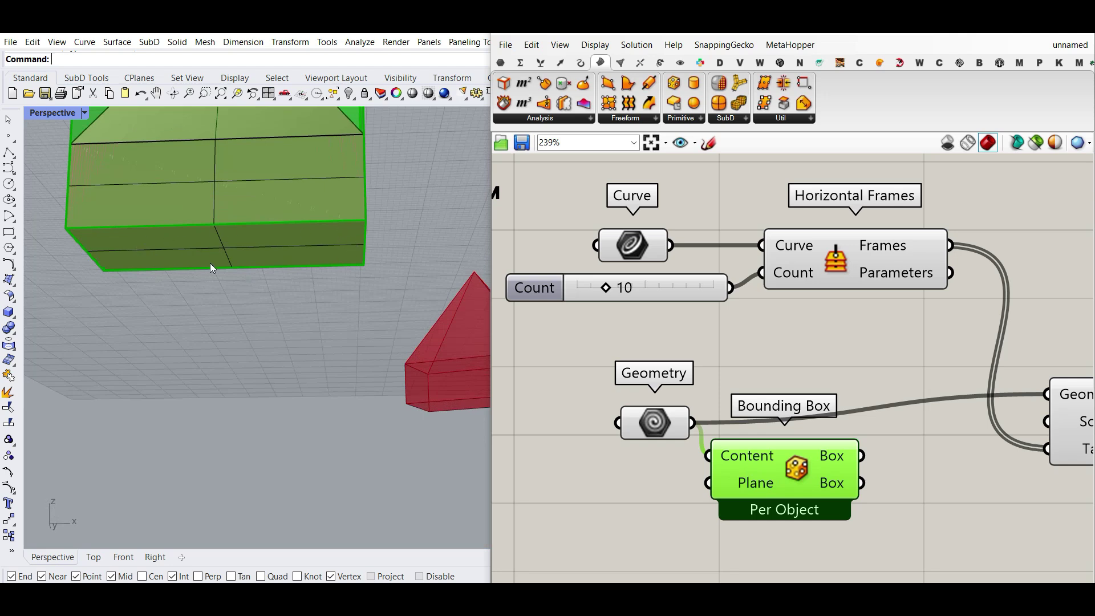
{"action": "right_click_drag", "start_coordinate": [210, 268], "coordinate": [246, 286]}
Add a Deconstruct Brep component, feed it the house's bounding box and line the Bounding Box component up with it
{"action": "right_click_drag", "start_coordinate": [797, 446], "coordinate": [686, 397]}
{"action": "scroll", "coordinate": [686, 397], "scroll_direction": "down", "scroll_amount": 3}
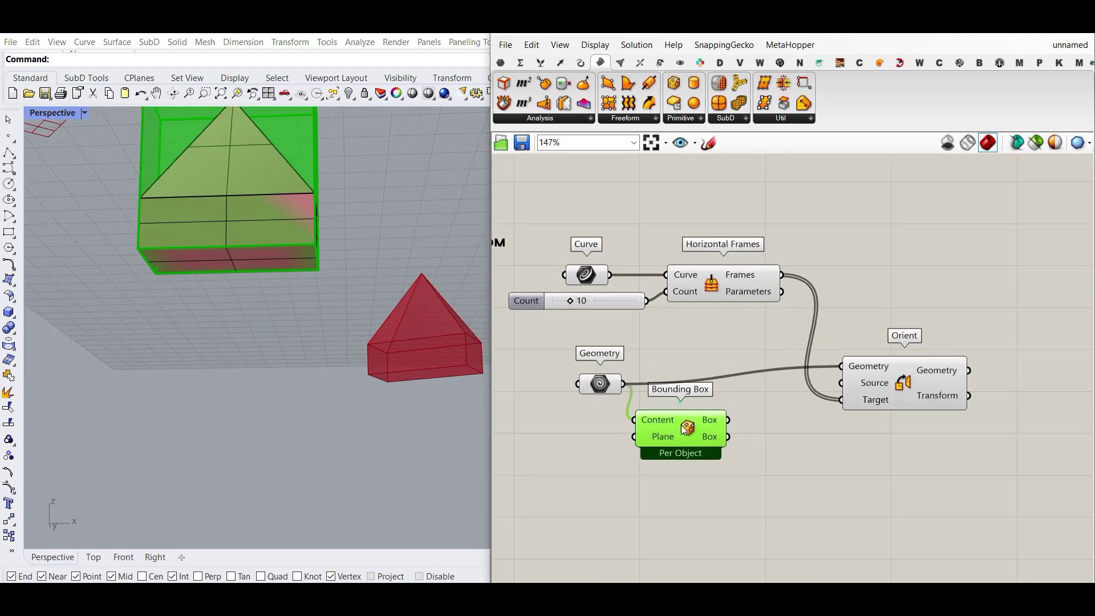
{"action": "right_click_drag", "start_coordinate": [745, 418], "coordinate": [679, 403]}
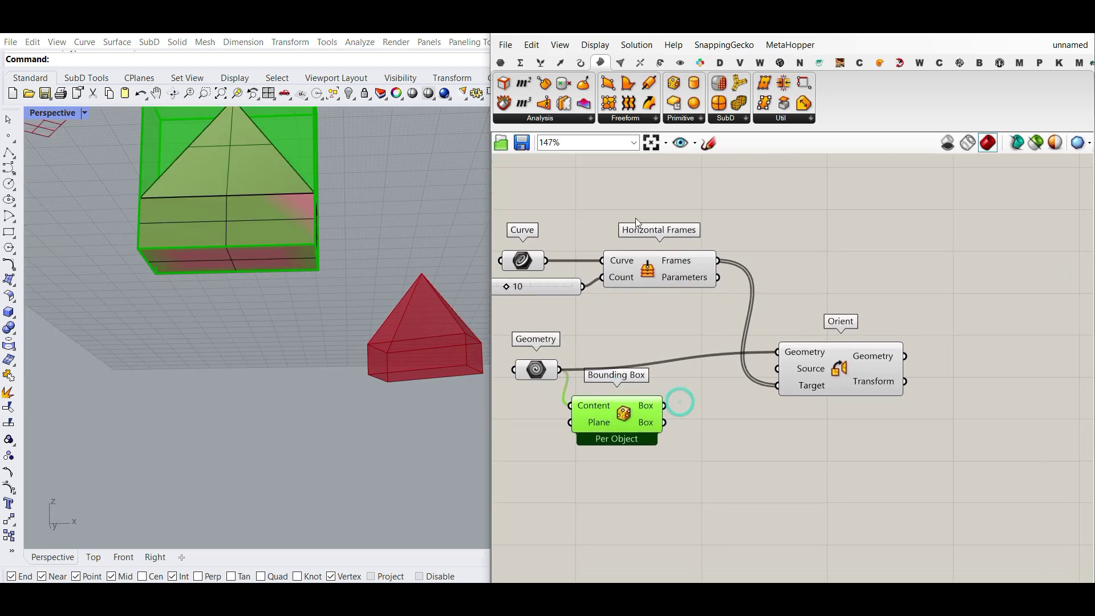
{"action": "left_click", "coordinate": [503, 103]}
{"action": "left_click", "coordinate": [736, 440]}
{"action": "scroll", "coordinate": [637, 423], "scroll_direction": "up", "scroll_amount": 3}
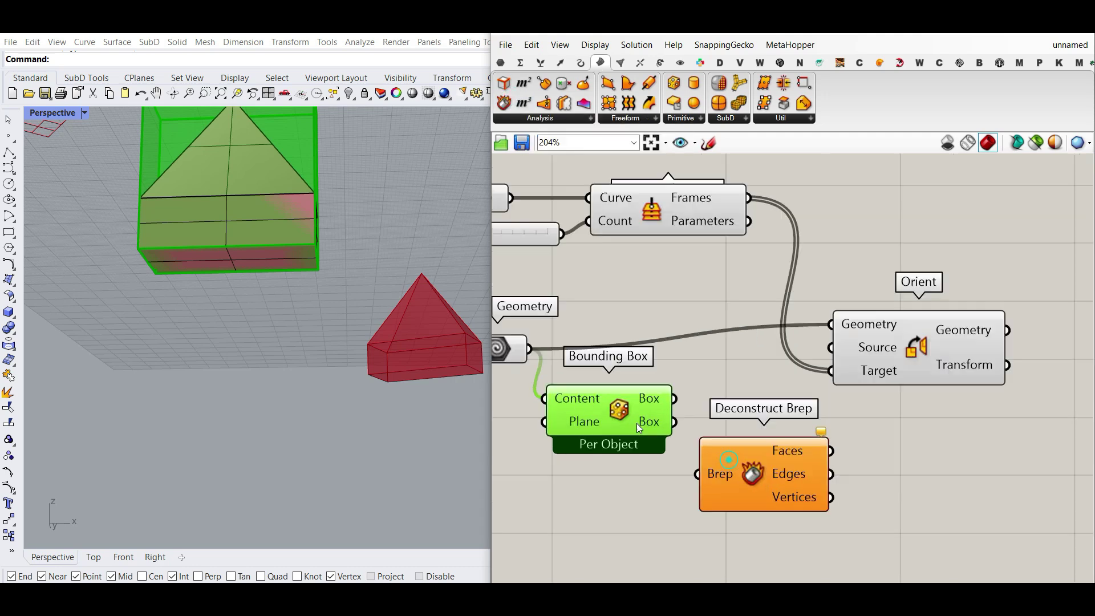
{"action": "left_click_drag", "start_coordinate": [635, 358], "coordinate": [612, 413]}
{"action": "left_click_drag", "start_coordinate": [675, 395], "coordinate": [724, 428]}
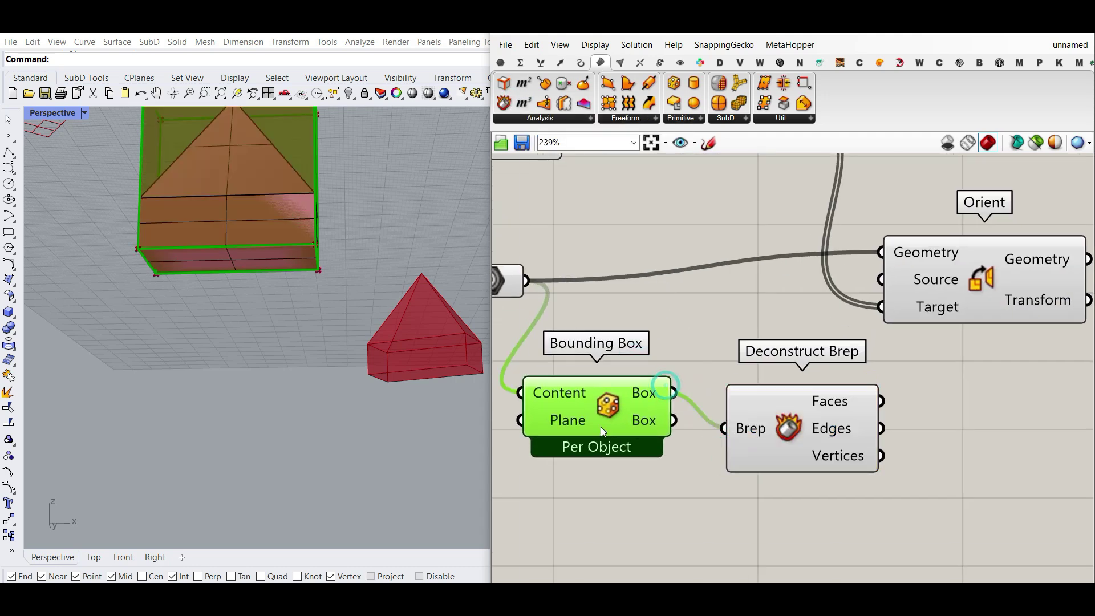
{"action": "left_click_drag", "start_coordinate": [605, 378], "coordinate": [605, 413]}
{"action": "right_click_drag", "start_coordinate": [811, 434], "coordinate": [645, 423]}
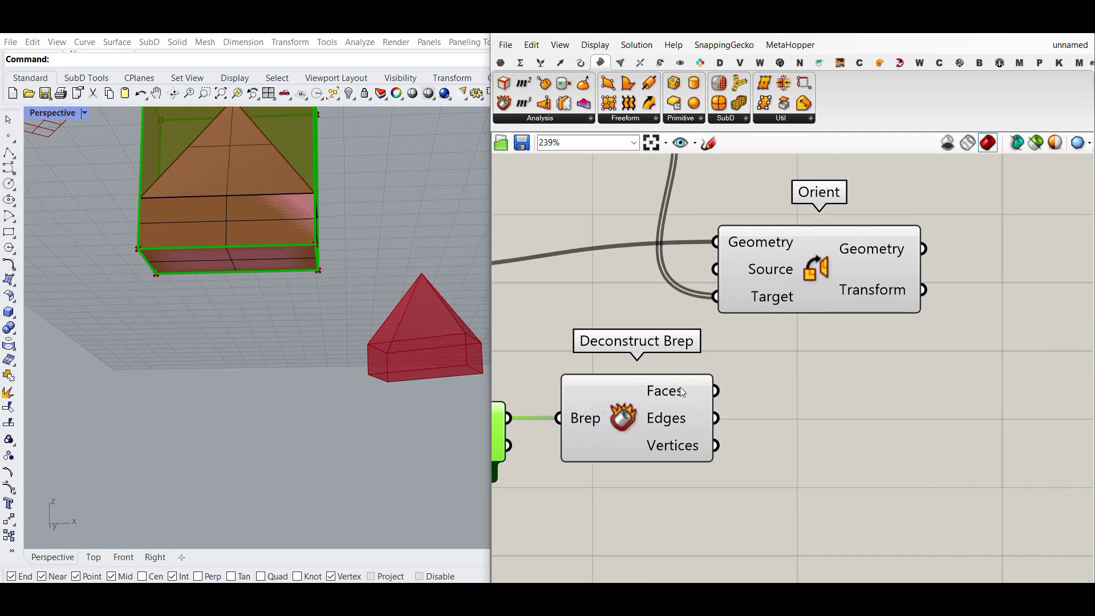
Try picking the bounding box's faces with a List Item component that has an additional +1 output
{"action": "left_click", "coordinate": [541, 64]}
{"action": "left_click_drag", "start_coordinate": [504, 83], "coordinate": [840, 445]}
{"action": "right_click_drag", "start_coordinate": [262, 264], "coordinate": [269, 313]}
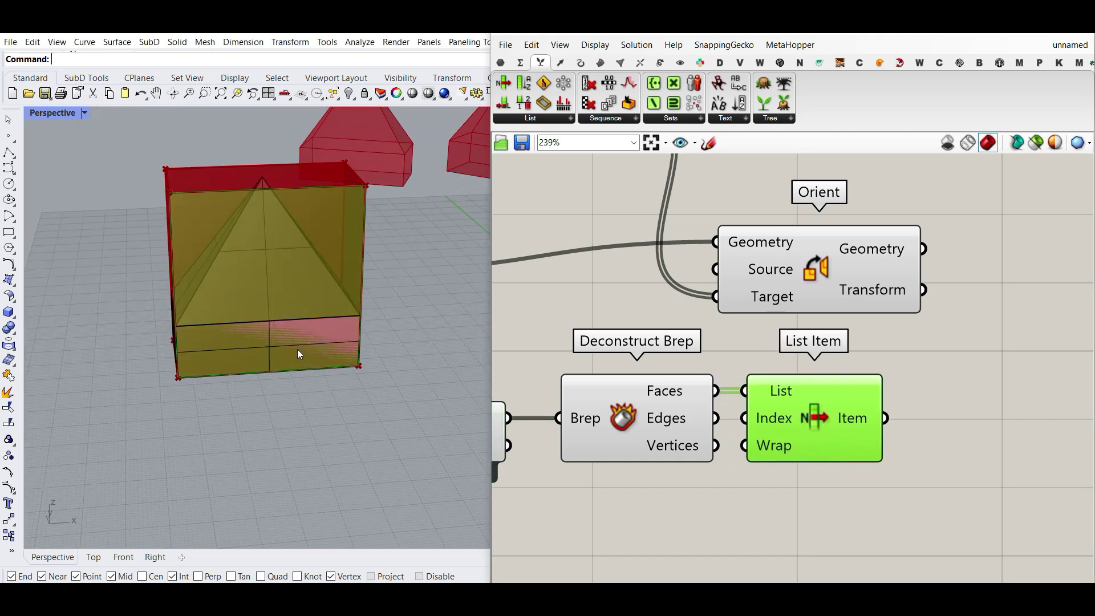
{"action": "right_click_drag", "start_coordinate": [297, 349], "coordinate": [286, 350]}
{"action": "scroll", "coordinate": [917, 477], "scroll_direction": "up", "scroll_amount": 4}
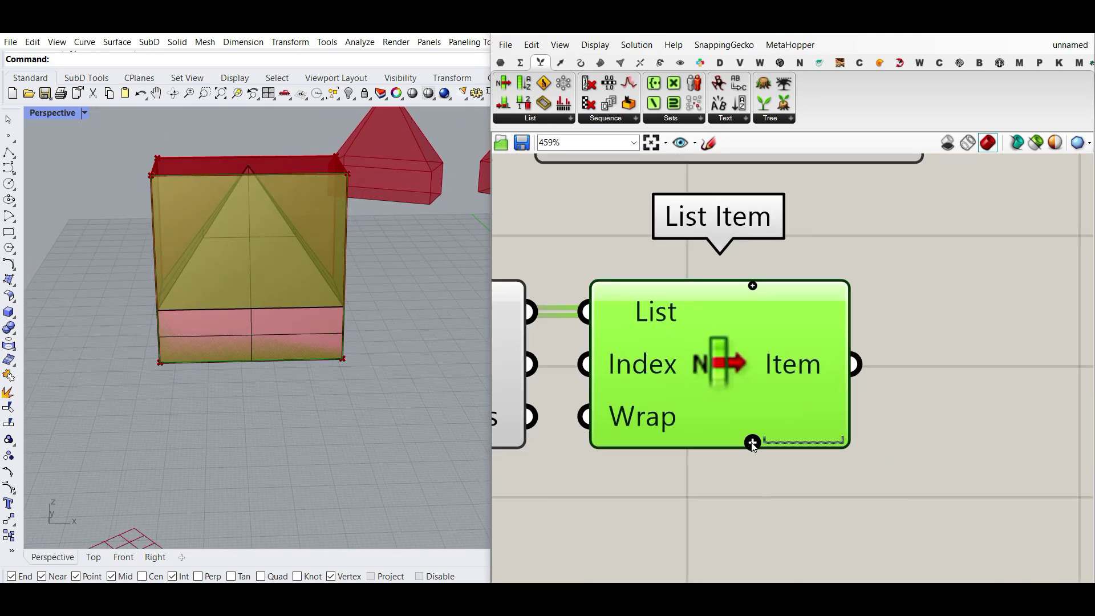
{"action": "left_click", "coordinate": [752, 443]}
{"action": "right_click_drag", "start_coordinate": [297, 394], "coordinate": [274, 358]}
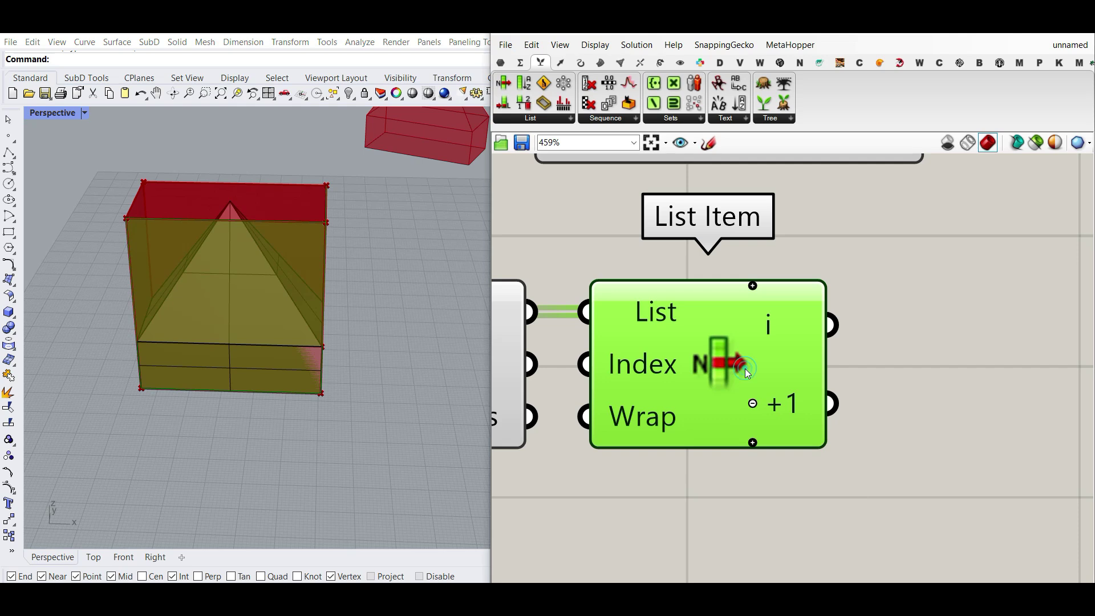
{"action": "key", "text": "Delete"}
Add an Area component and feed it the Faces output of Deconstruct Brep
{"action": "scroll", "coordinate": [342, 375], "scroll_direction": "down", "scroll_amount": 3}
{"action": "right_click_drag", "start_coordinate": [344, 374], "coordinate": [259, 293]}
{"action": "scroll", "coordinate": [623, 375], "scroll_direction": "down", "scroll_amount": 3}
{"action": "left_click_drag", "start_coordinate": [566, 335], "coordinate": [566, 388]}
{"action": "left_click", "coordinate": [600, 62]}
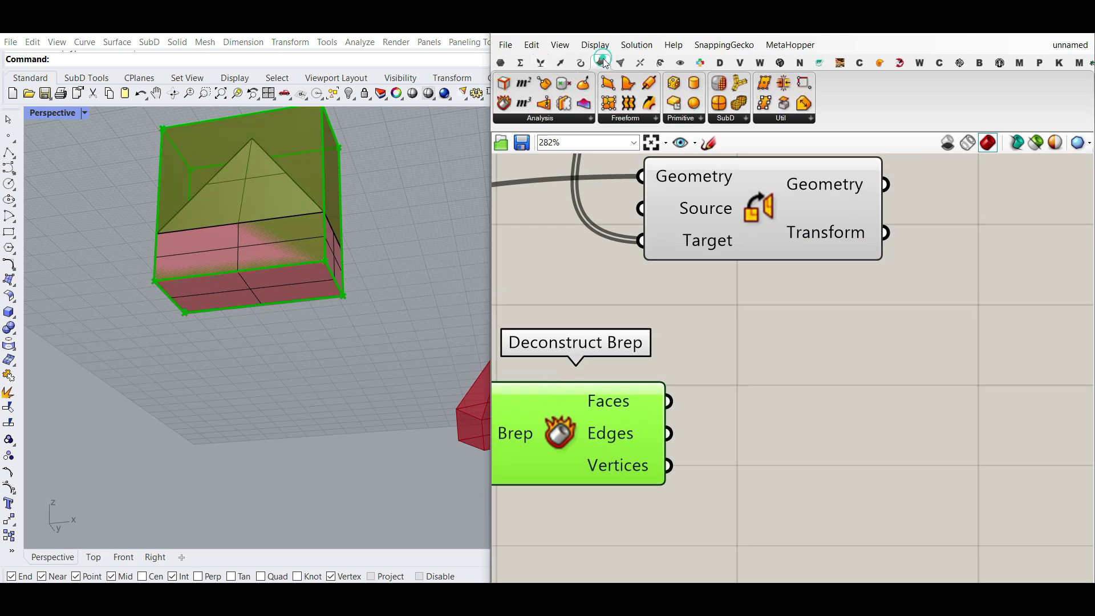
{"action": "left_click_drag", "start_coordinate": [525, 83], "coordinate": [792, 396]}
{"action": "mouse_move", "coordinate": [669, 401]}
{"action": "left_mouse_down"}
{"action": "mouse_move", "coordinate": [679, 393]}
{"action": "mouse_move", "coordinate": [655, 414]}
{"action": "left_mouse_up"}
{"action": "scroll", "coordinate": [635, 398], "scroll_direction": "down", "scroll_amount": 2}
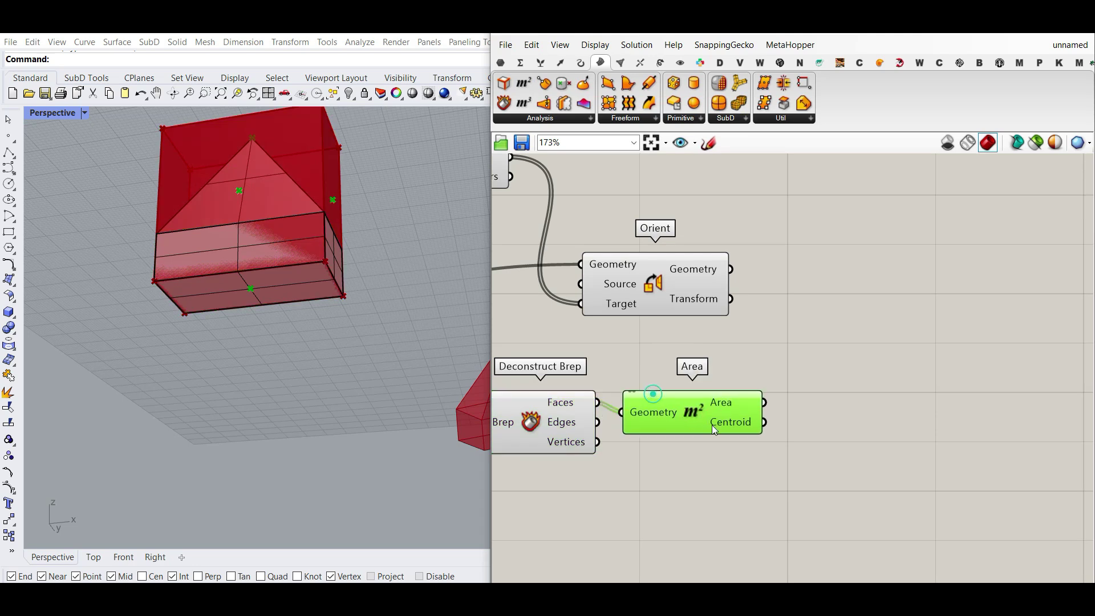
Examine the face centroids on the house's bounding box, especially the one on its base
{"action": "scroll", "coordinate": [269, 247], "scroll_direction": "up", "scroll_amount": 2}
{"action": "scroll", "coordinate": [268, 247], "scroll_direction": "up", "scroll_amount": 2}
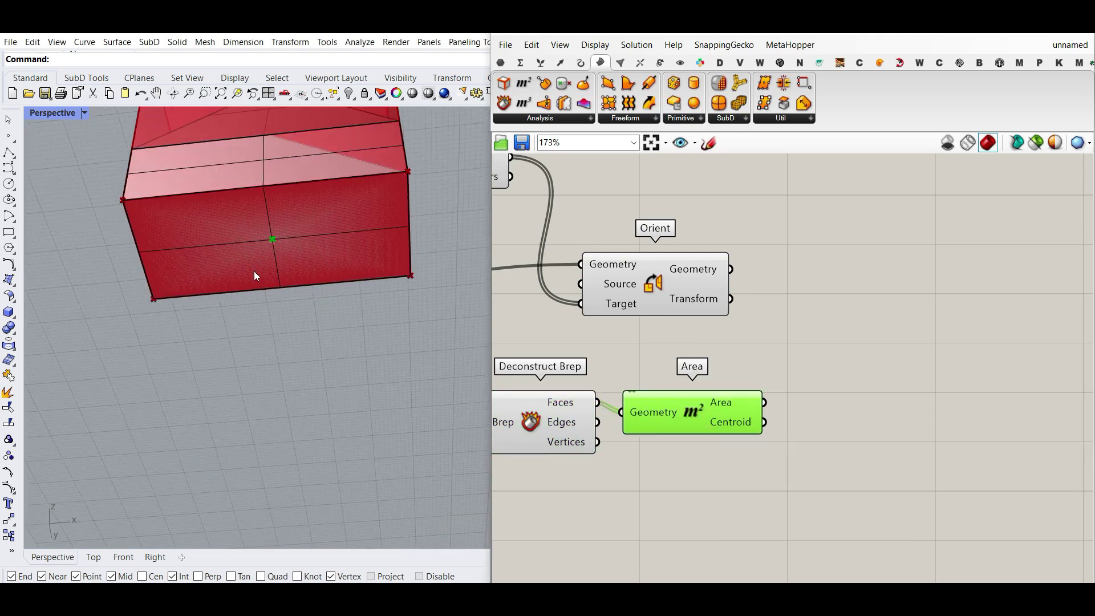
{"action": "scroll", "coordinate": [261, 256], "scroll_direction": "down", "scroll_amount": 6}
{"action": "right_click_drag", "start_coordinate": [260, 256], "coordinate": [296, 365]}
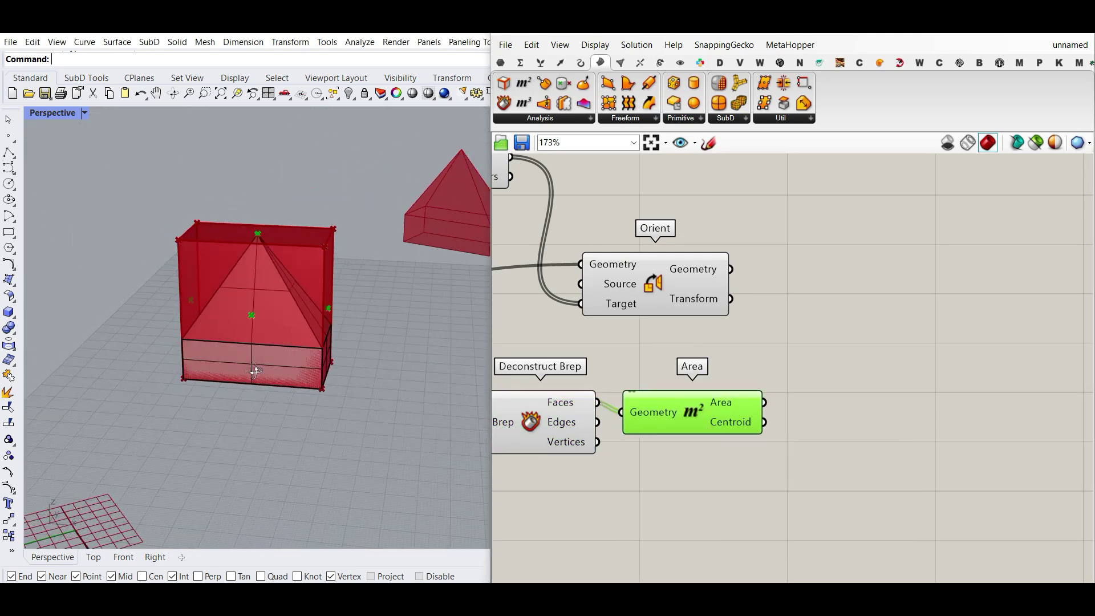
{"action": "scroll", "coordinate": [742, 425], "scroll_direction": "up", "scroll_amount": 3}
{"action": "scroll", "coordinate": [234, 388], "scroll_direction": "down", "scroll_amount": 8}
{"action": "right_click_drag", "start_coordinate": [235, 384], "coordinate": [248, 331]}
{"action": "scroll", "coordinate": [245, 348], "scroll_direction": "up", "scroll_amount": 5}
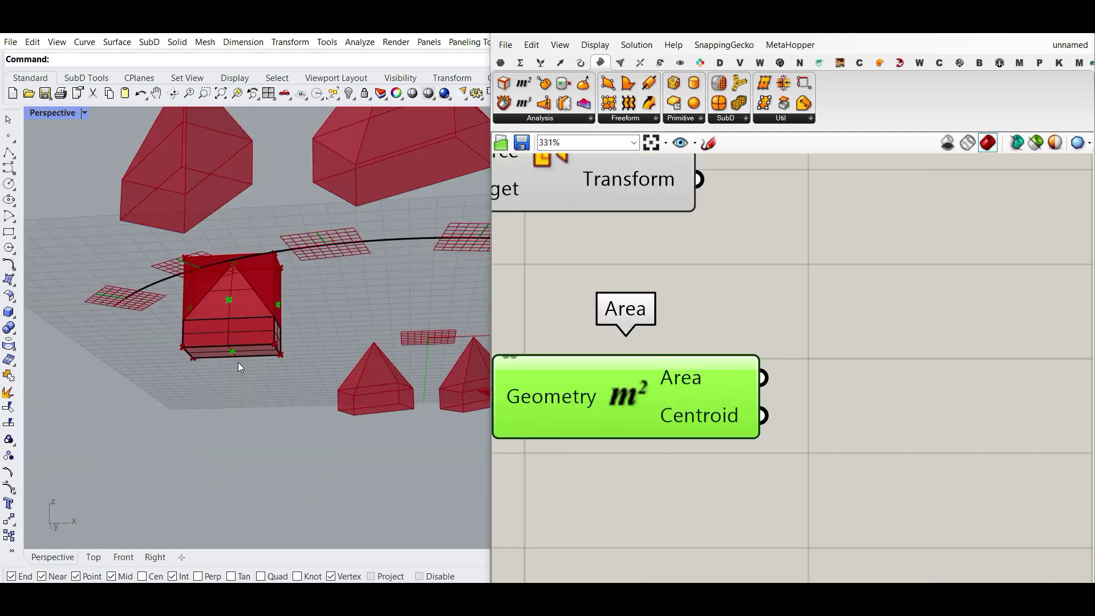
Add a Deconstruct point component and feed it the Centroid output of Area
{"action": "scroll", "coordinate": [239, 365], "scroll_direction": "up", "scroll_amount": 2}
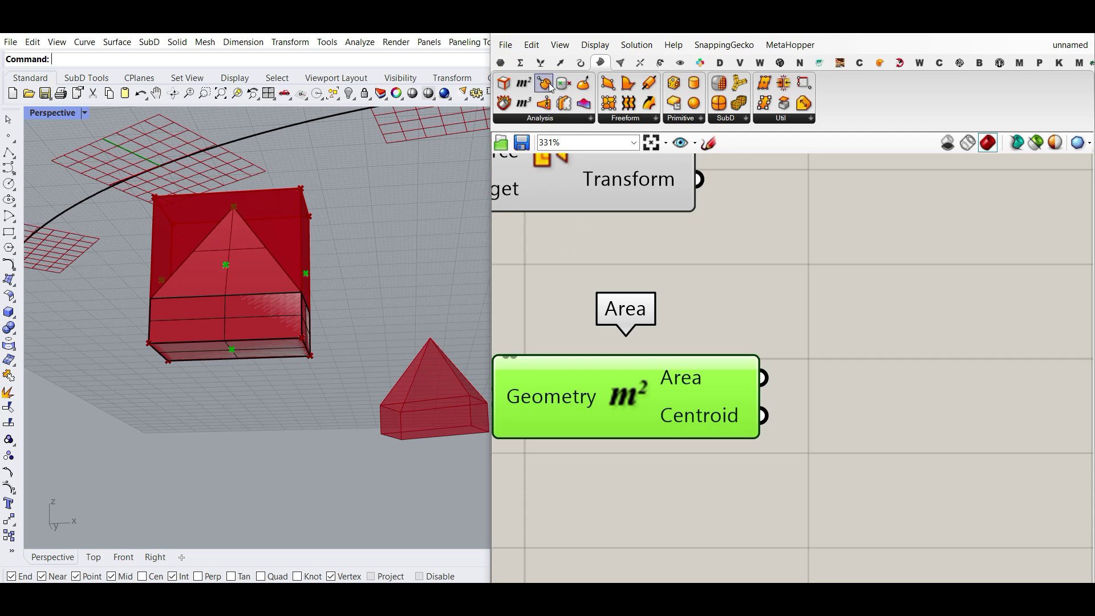
{"action": "left_click", "coordinate": [561, 62]}
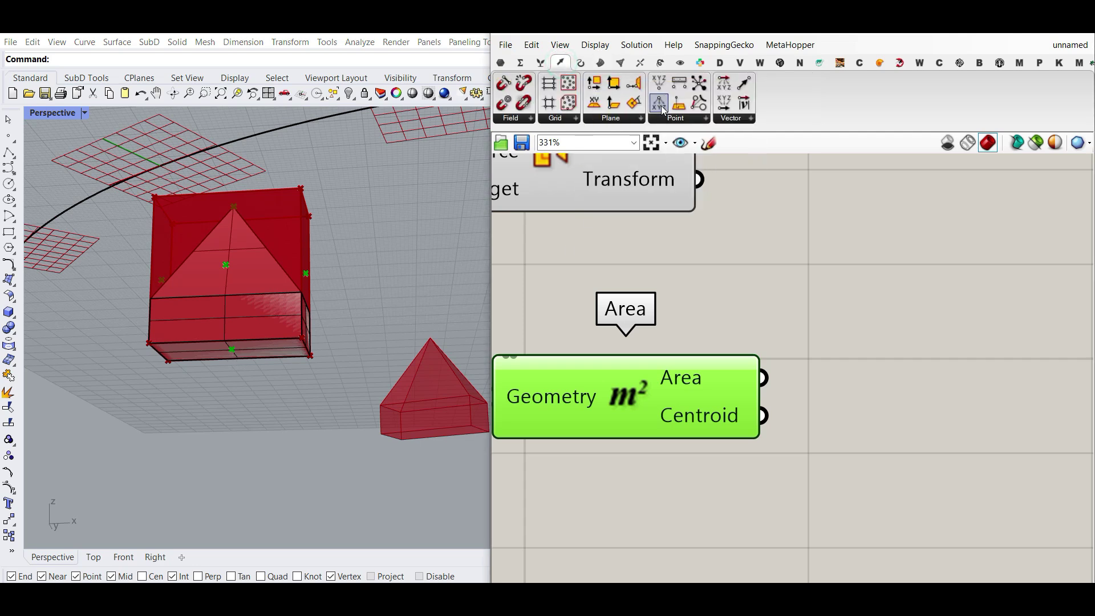
{"action": "left_click_drag", "start_coordinate": [661, 104], "coordinate": [861, 467]}
{"action": "right_click_drag", "start_coordinate": [860, 467], "coordinate": [745, 388]}
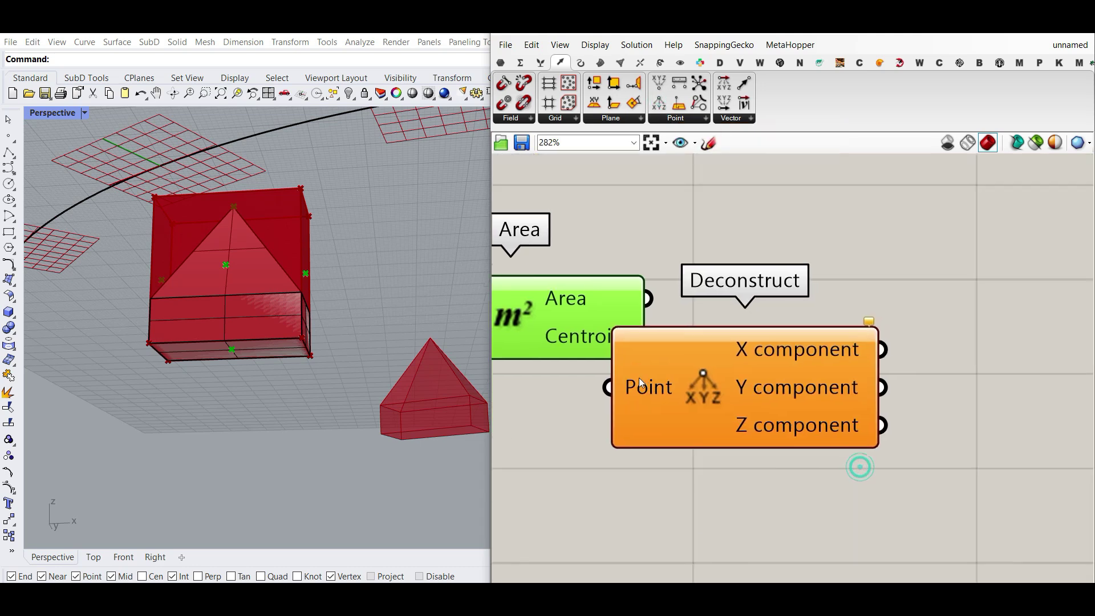
{"action": "scroll", "coordinate": [639, 377], "scroll_direction": "down", "scroll_amount": 3}
{"action": "left_click_drag", "start_coordinate": [659, 379], "coordinate": [690, 382]}
{"action": "left_click_drag", "start_coordinate": [641, 352], "coordinate": [651, 383]}
{"action": "right_click_drag", "start_coordinate": [729, 417], "coordinate": [609, 383]}
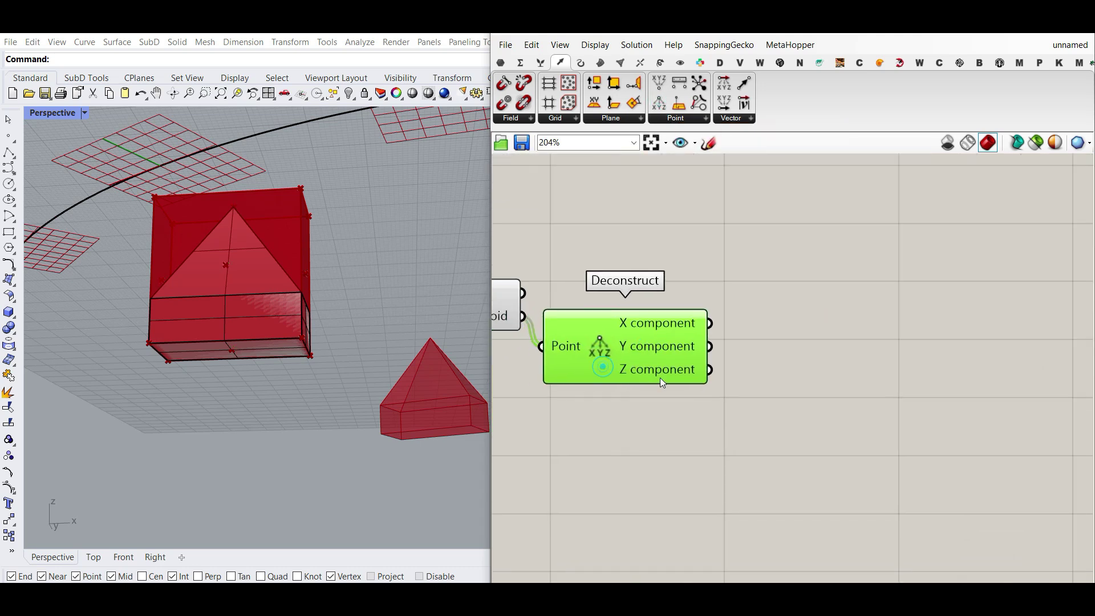
Add a Sort List component, connect Deconstruct's Z component to its Keys input, and line it up with that output
{"action": "mouse_move", "coordinate": [660, 377]}
{"action": "left_click", "coordinate": [540, 62]}
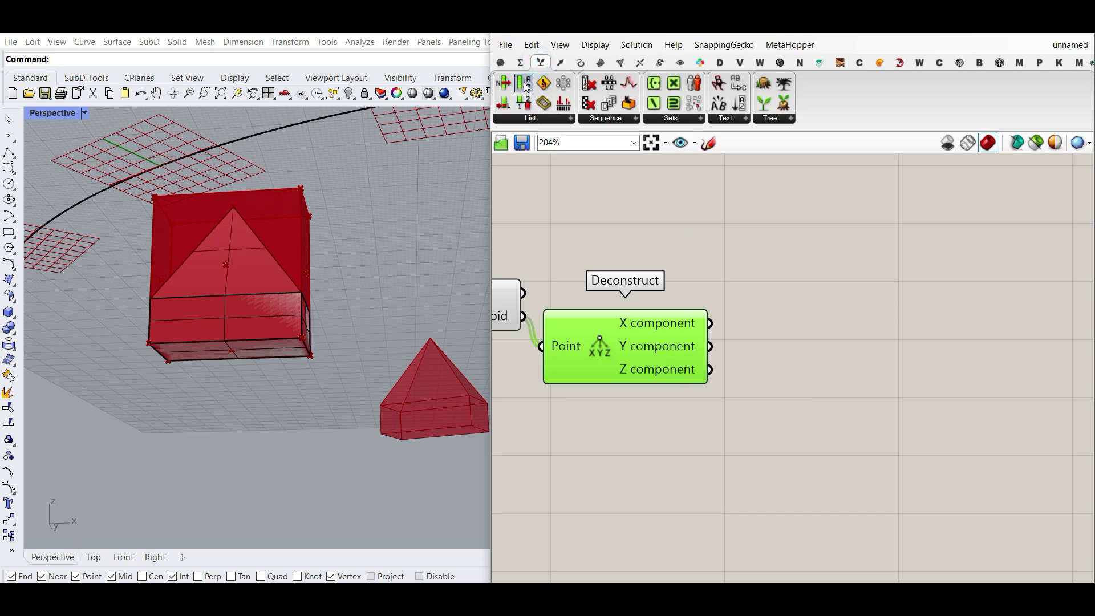
{"action": "left_click_drag", "start_coordinate": [526, 86], "coordinate": [781, 405]}
{"action": "left_click_drag", "start_coordinate": [711, 371], "coordinate": [702, 393]}
{"action": "double_click", "coordinate": [679, 481]}
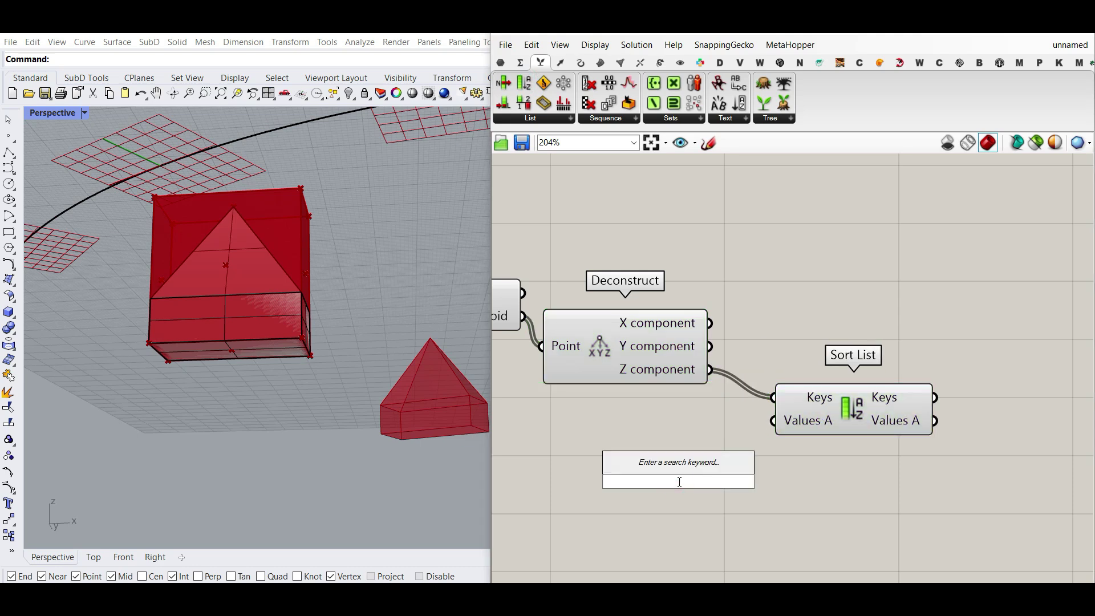
{"action": "type", "text": "sort"}
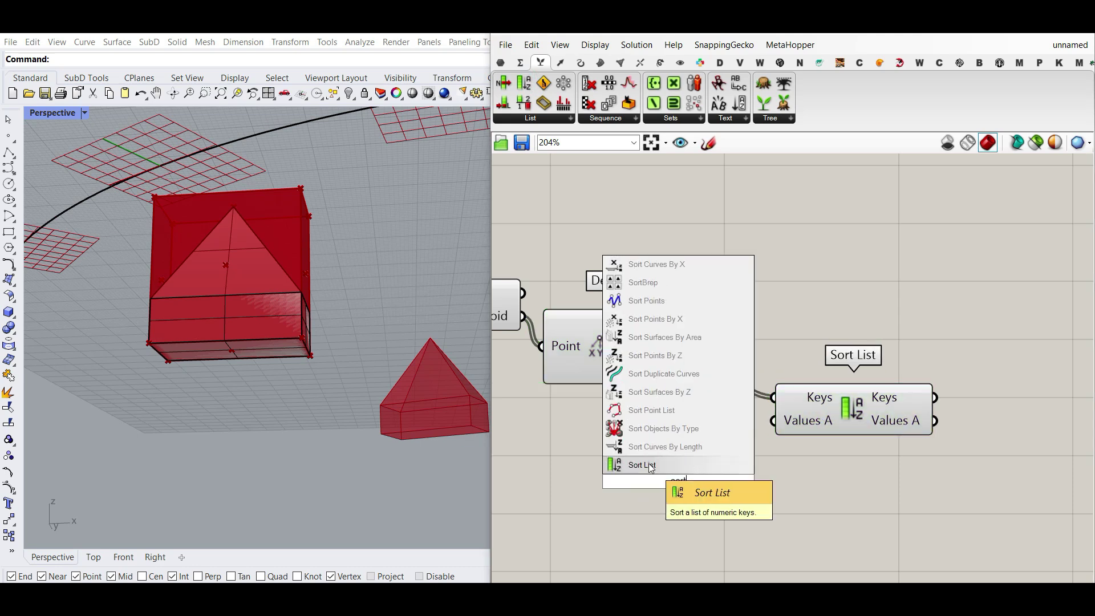
{"action": "left_click", "coordinate": [934, 462]}
{"action": "left_click_drag", "start_coordinate": [870, 413], "coordinate": [868, 382]}
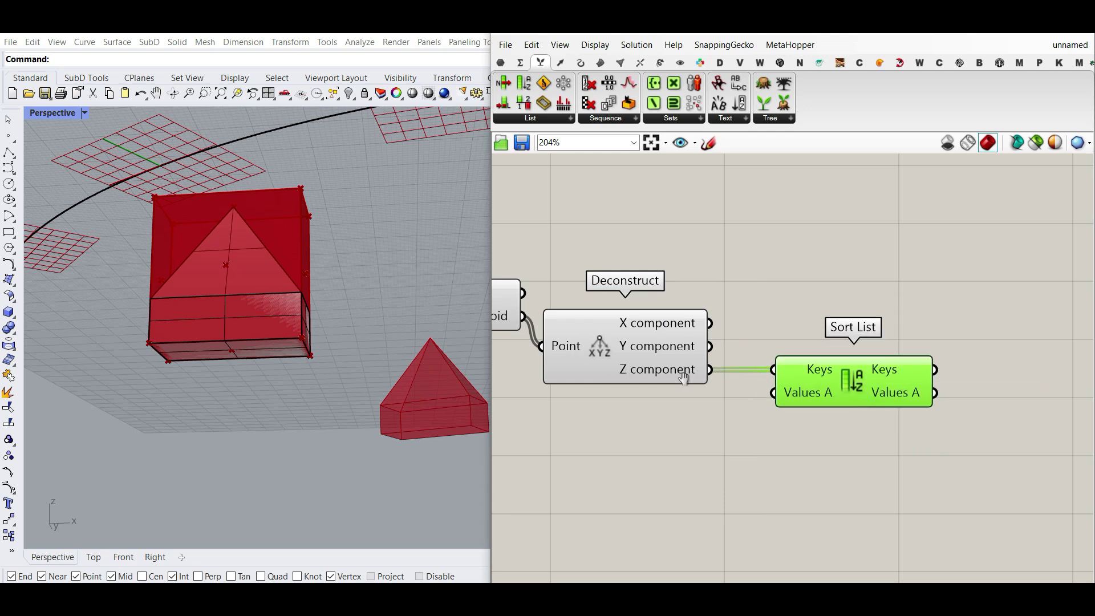
{"action": "scroll", "coordinate": [764, 394], "scroll_direction": "down", "scroll_amount": 3}
{"action": "left_click", "coordinate": [562, 64]}
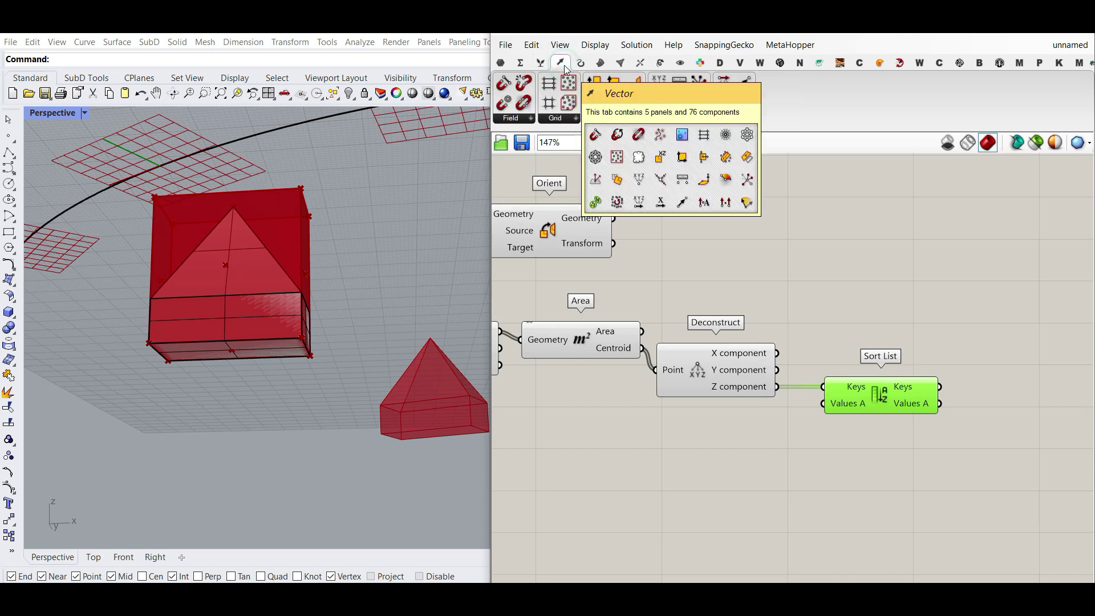
{"action": "left_click", "coordinate": [676, 118]}
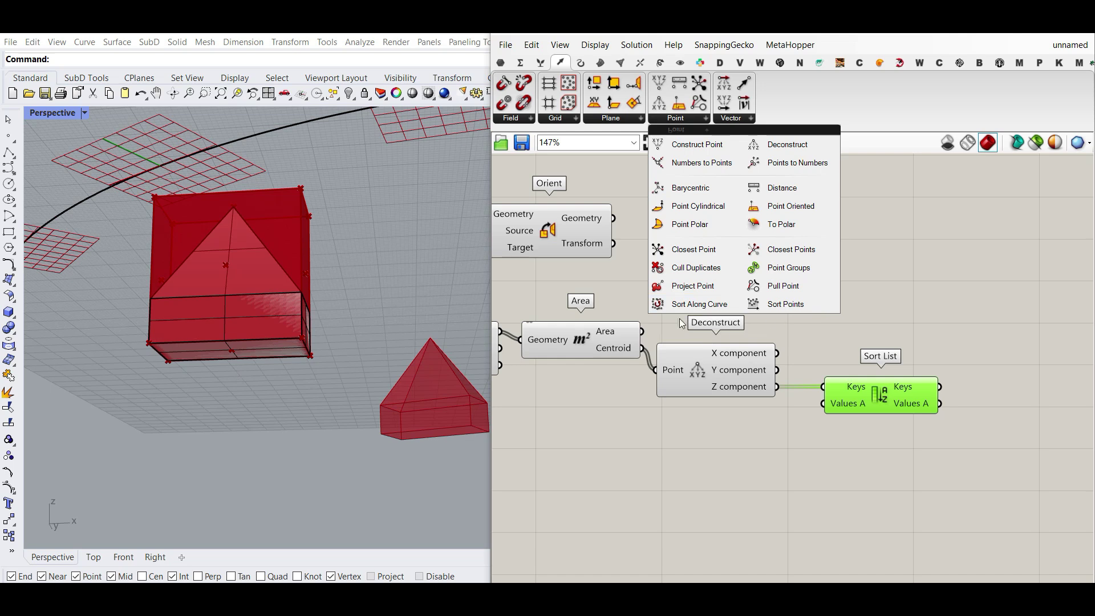
{"action": "scroll", "coordinate": [813, 368], "scroll_direction": "up", "scroll_amount": 2}
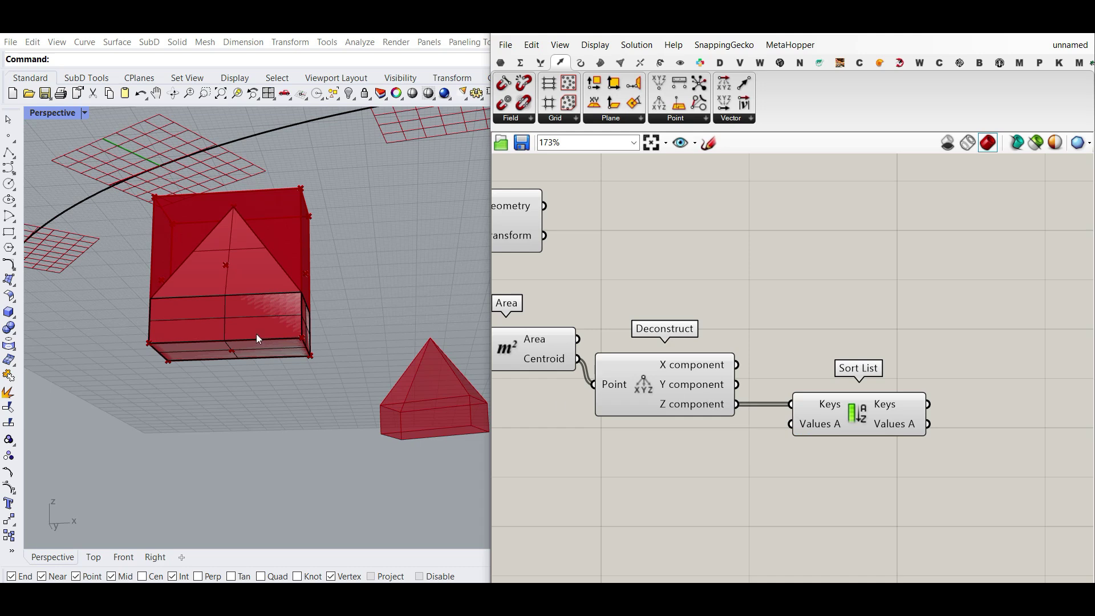
{"action": "right_click_drag", "start_coordinate": [624, 359], "coordinate": [742, 351]}
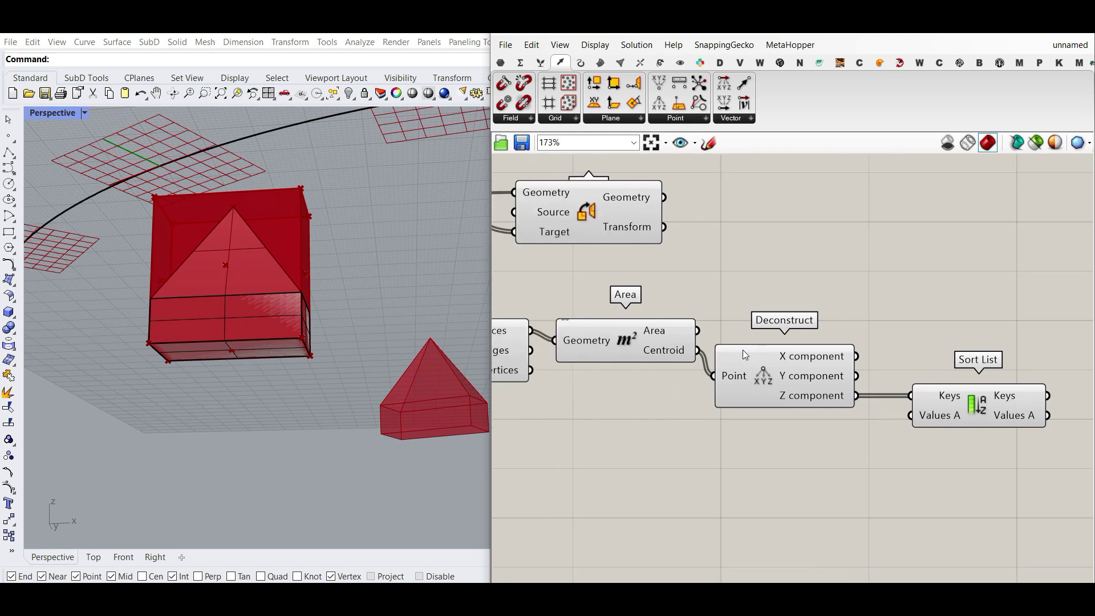
{"action": "scroll", "coordinate": [745, 351], "scroll_direction": "down", "scroll_amount": 2}
{"action": "scroll", "coordinate": [847, 391], "scroll_direction": "up", "scroll_amount": 2}
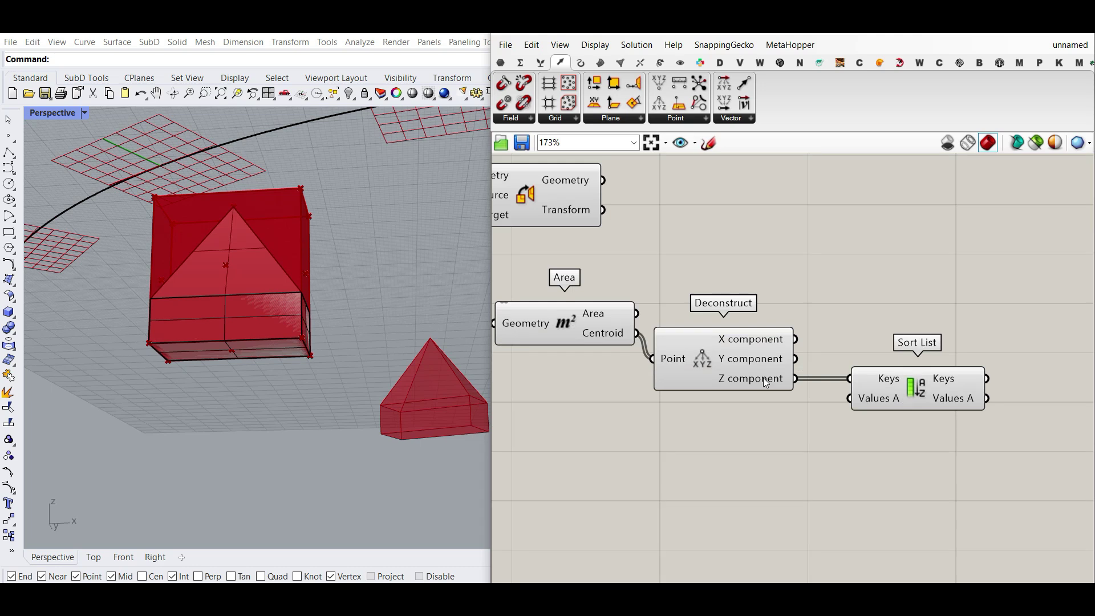
Try adding extra values inputs to the Sort List component
{"action": "scroll", "coordinate": [909, 410], "scroll_direction": "up", "scroll_amount": 5}
{"action": "scroll", "coordinate": [899, 400], "scroll_direction": "up", "scroll_amount": 3}
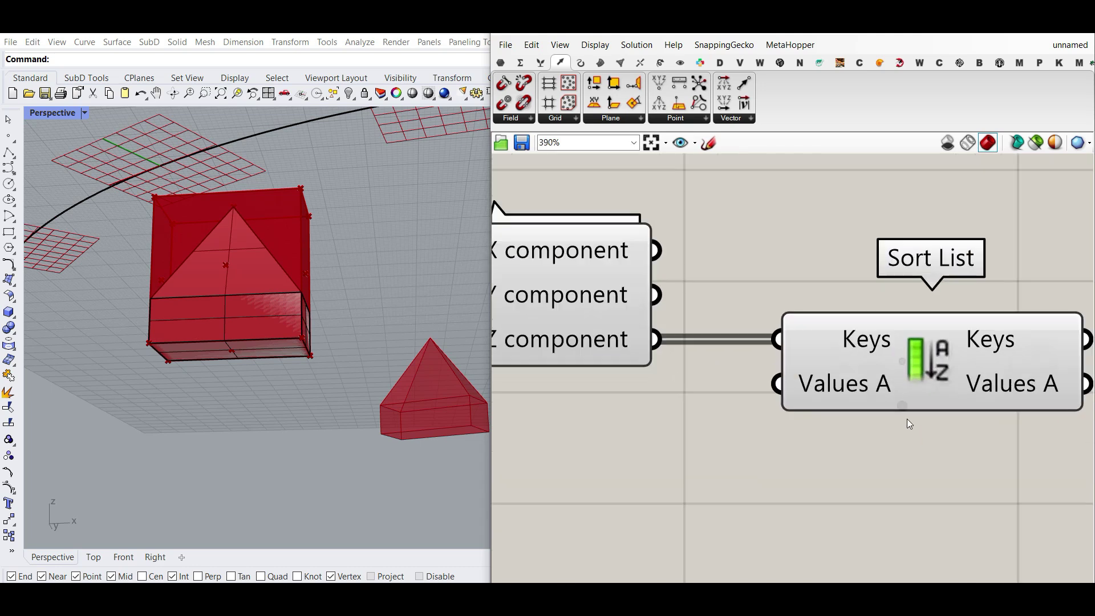
{"action": "left_click", "coordinate": [902, 405]}
{"action": "left_click", "coordinate": [902, 426]}
{"action": "left_click", "coordinate": [902, 428]}
{"action": "left_click", "coordinate": [902, 406]}
Rename Sort List's Values A input to Faces, reposition the component and feed that input the Faces output of Deconstruct Brep
{"action": "right_click", "coordinate": [850, 366]}
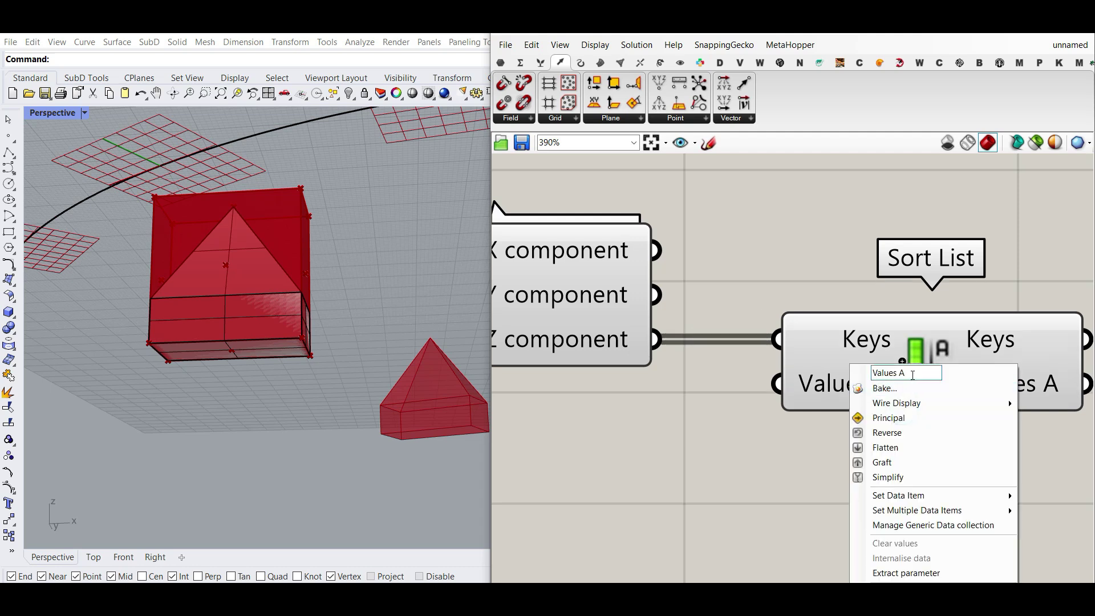
{"action": "type", "text": "Faces"}
{"action": "key", "text": "Return"}
{"action": "scroll", "coordinate": [714, 388], "scroll_direction": "down", "scroll_amount": 4}
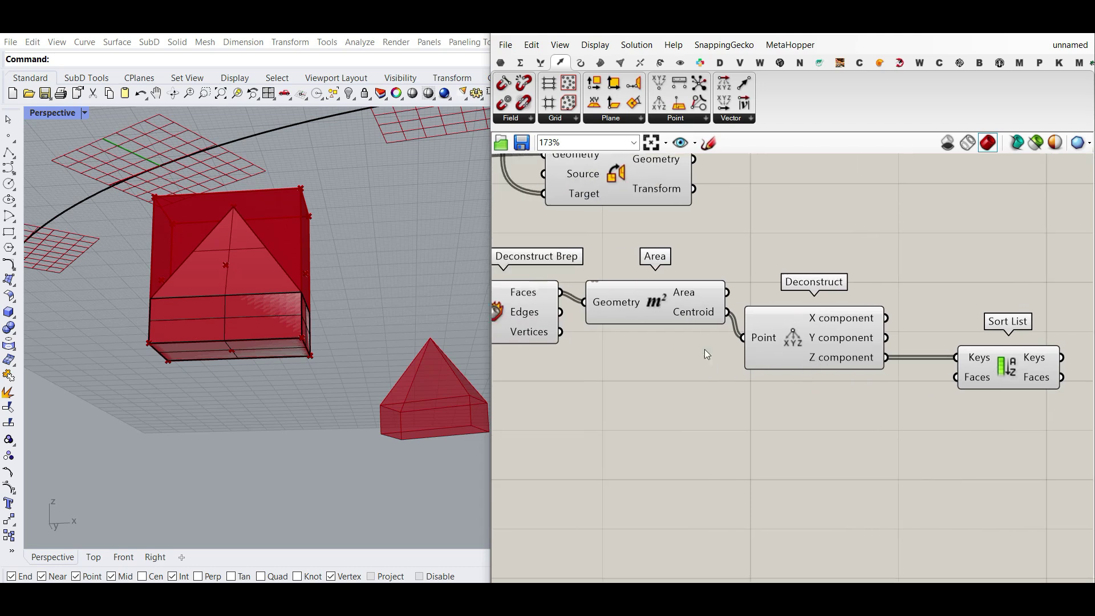
{"action": "left_click_drag", "start_coordinate": [848, 398], "coordinate": [685, 408]}
{"action": "left_click_drag", "start_coordinate": [1002, 367], "coordinate": [983, 295]}
{"action": "left_click_drag", "start_coordinate": [562, 292], "coordinate": [990, 283]}
Add a List Item component and feed its List input the sorted Faces from Sort List
{"action": "right_click_drag", "start_coordinate": [948, 350], "coordinate": [727, 375]}
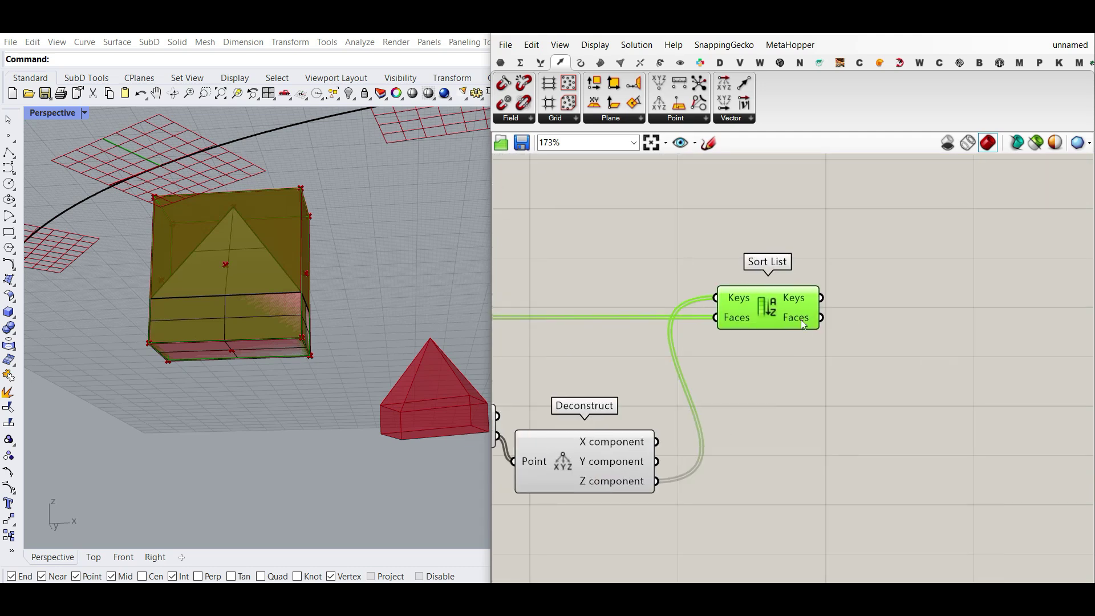
{"action": "mouse_move", "coordinate": [811, 324]}
{"action": "left_click", "coordinate": [542, 63]}
{"action": "left_click_drag", "start_coordinate": [503, 83], "coordinate": [868, 340]}
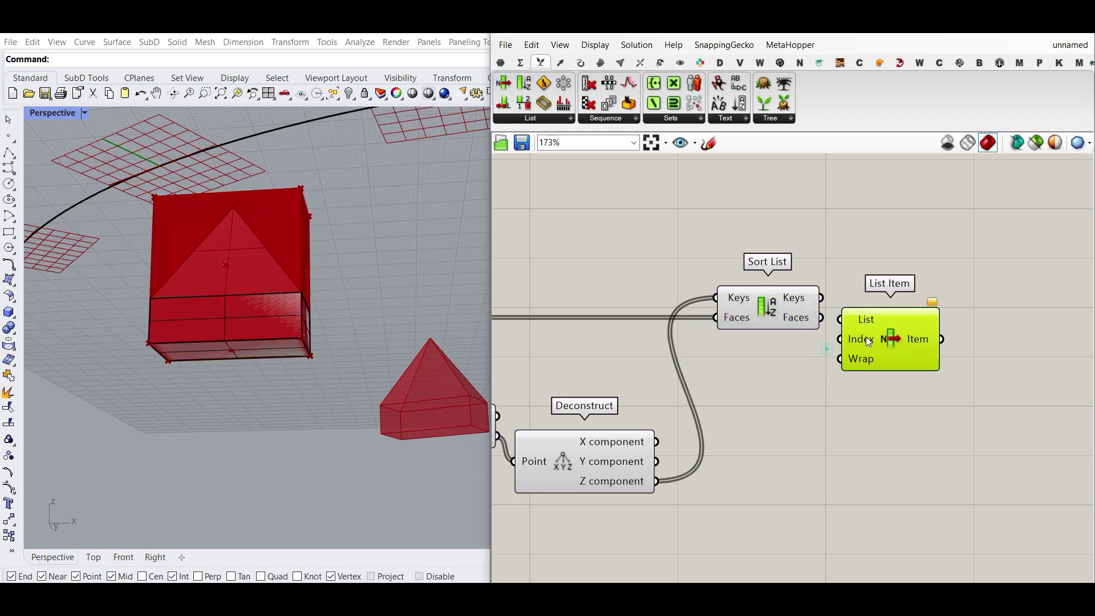
Hide the previews of Bounding Box, Deconstruct Brep, Area, Deconstruct and Sort List, and check the face picked by List Item
{"action": "scroll", "coordinate": [867, 376], "scroll_direction": "down", "scroll_amount": 5}
{"action": "left_click_drag", "start_coordinate": [875, 426], "coordinate": [604, 358]}
{"action": "right_click", "coordinate": [849, 266]}
{"action": "left_click", "coordinate": [874, 291]}
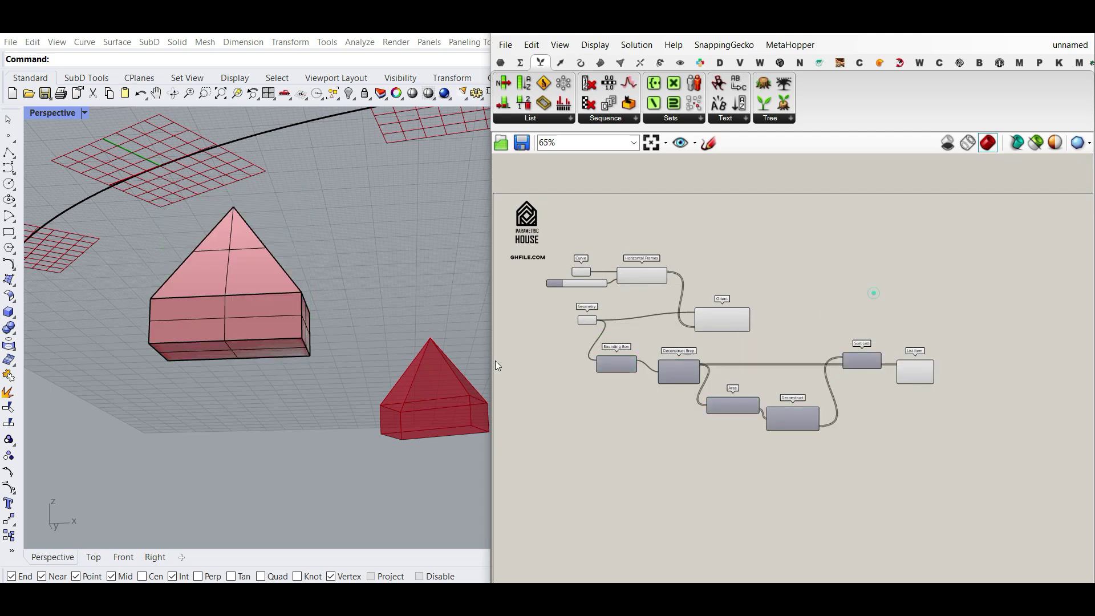
{"action": "left_click", "coordinate": [919, 371]}
{"action": "scroll", "coordinate": [207, 369], "scroll_direction": "up", "scroll_amount": 5}
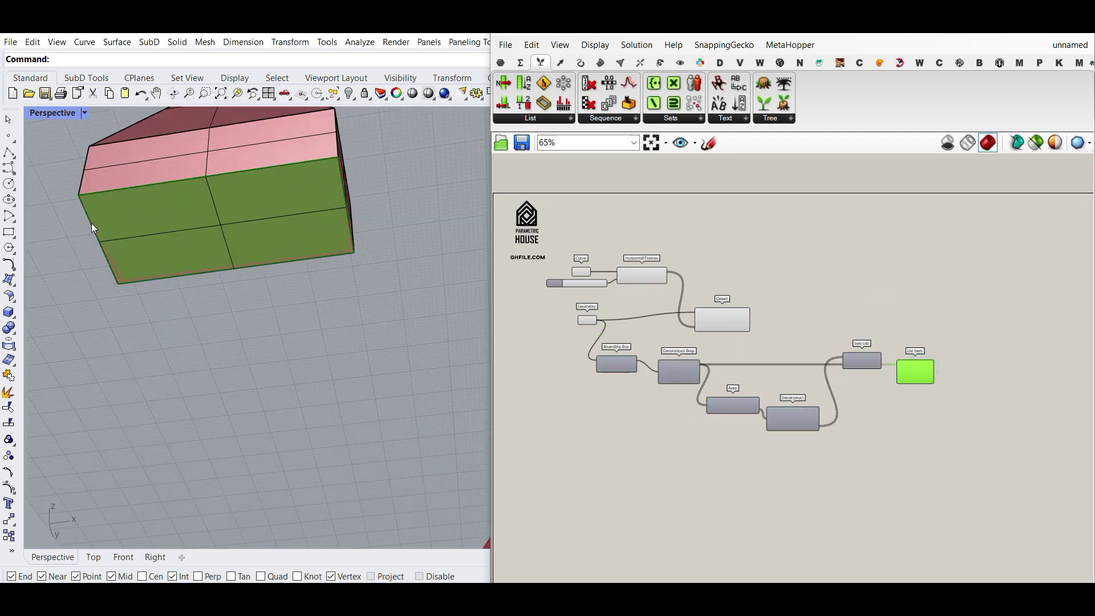
{"action": "right_click_drag", "start_coordinate": [277, 249], "coordinate": [234, 223]}
{"action": "scroll", "coordinate": [777, 385], "scroll_direction": "up", "scroll_amount": 4}
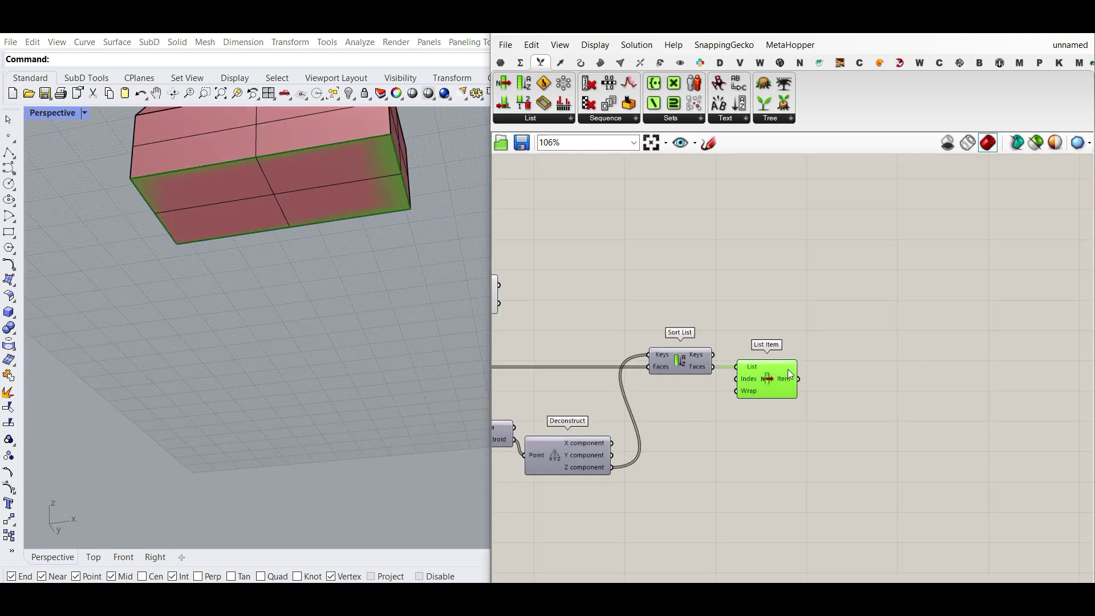
Add an Evaluate Surface component, feed it the face from List Item and reparameterize its Surface input
{"action": "scroll", "coordinate": [620, 314], "scroll_direction": "up", "scroll_amount": 2}
{"action": "scroll", "coordinate": [620, 314], "scroll_direction": "down", "scroll_amount": 4}
{"action": "right_click_drag", "start_coordinate": [778, 355], "coordinate": [724, 352]}
{"action": "scroll", "coordinate": [771, 351], "scroll_direction": "up", "scroll_amount": 6}
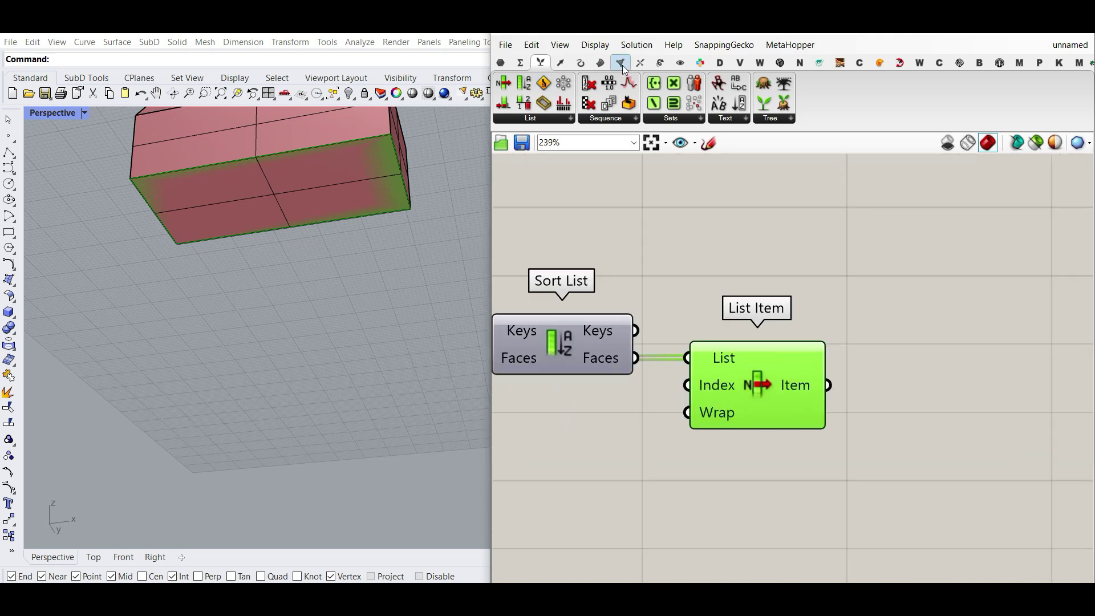
{"action": "left_click", "coordinate": [600, 62]}
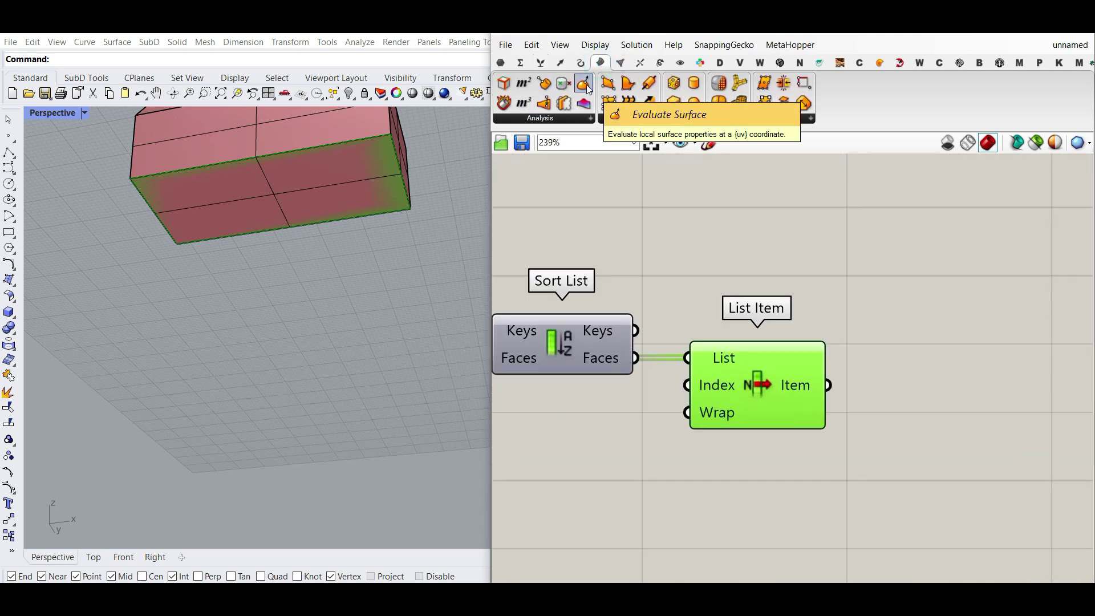
{"action": "left_click", "coordinate": [588, 88]}
{"action": "left_click", "coordinate": [902, 446]}
{"action": "scroll", "coordinate": [856, 422], "scroll_direction": "down", "scroll_amount": 2}
{"action": "left_click_drag", "start_coordinate": [743, 348], "coordinate": [779, 383]}
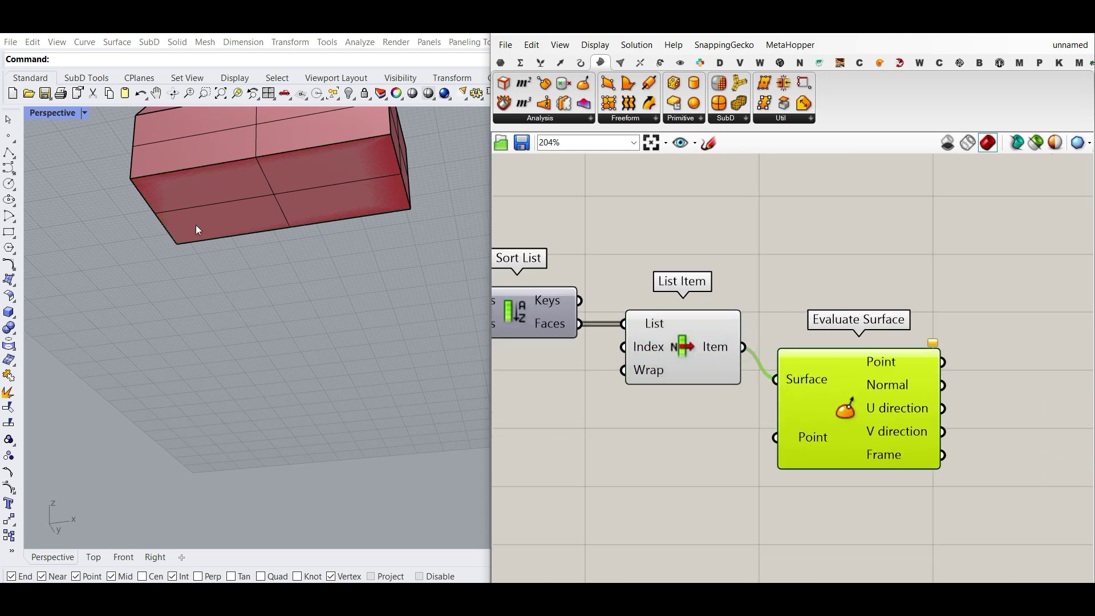
{"action": "right_click", "coordinate": [805, 381]}
{"action": "left_click", "coordinate": [858, 474]}
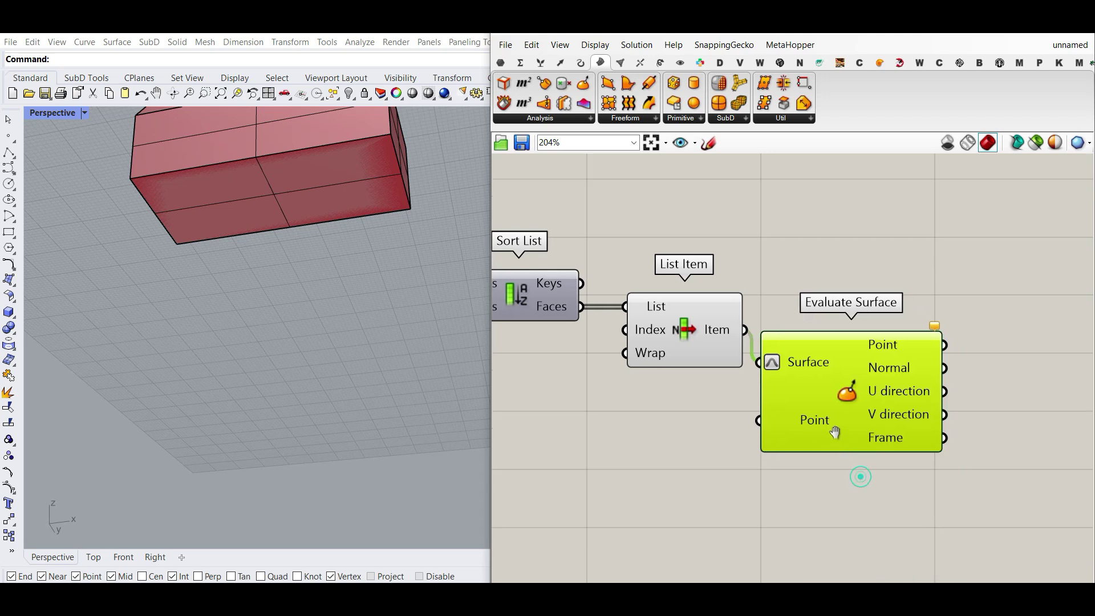
Add an MD Slider below List Item and connect it to the Point input of Evaluate Surface
{"action": "double_click", "coordinate": [713, 451]}
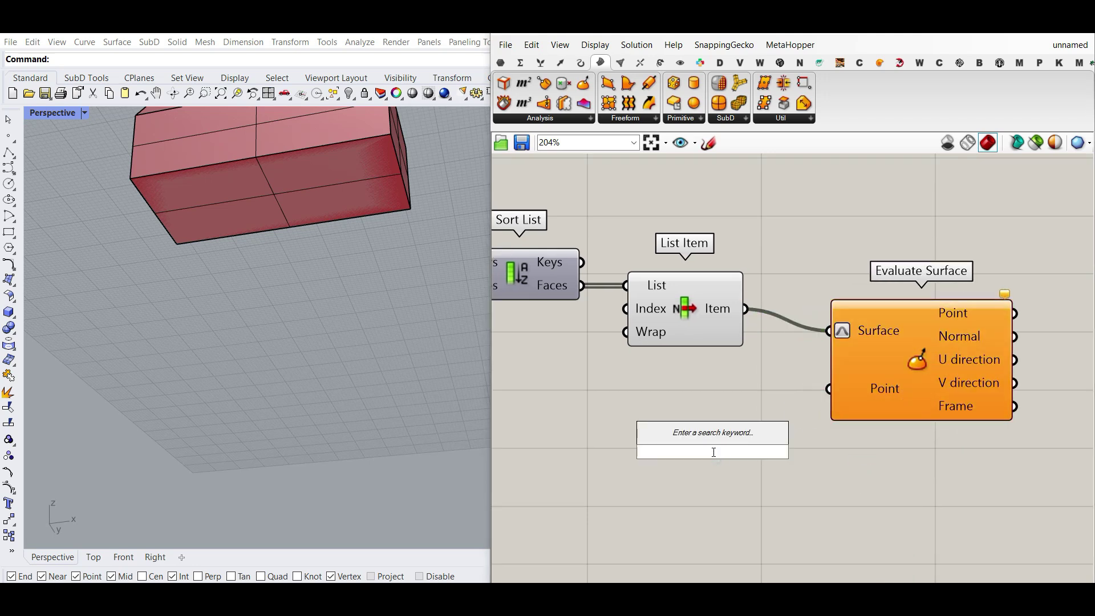
{"action": "type", "text": "md"}
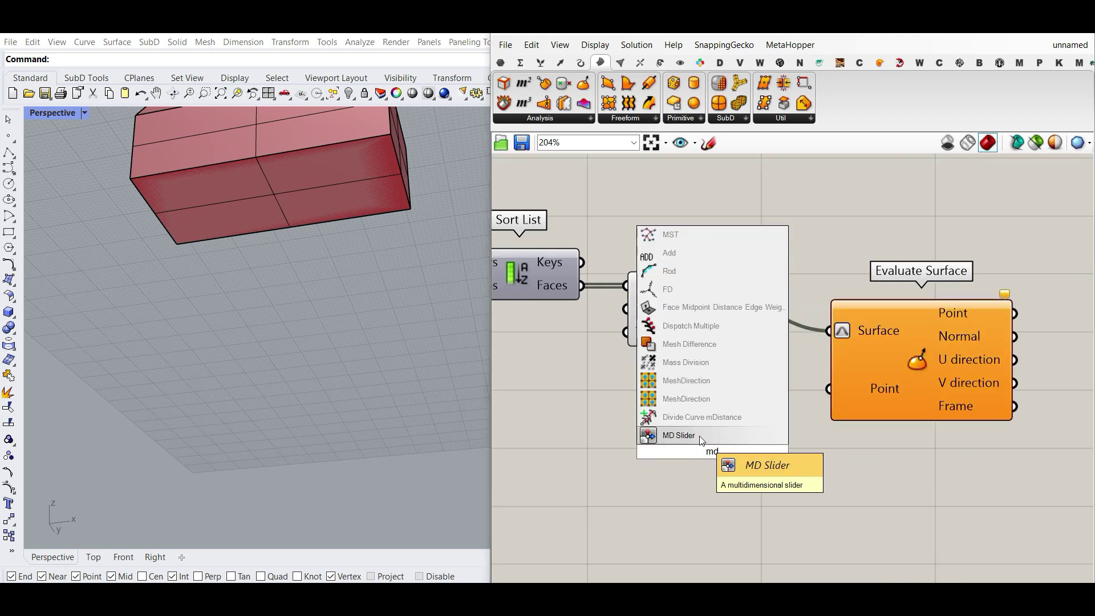
{"action": "left_click", "coordinate": [701, 438]}
{"action": "right_click_drag", "start_coordinate": [731, 460], "coordinate": [722, 357]}
{"action": "left_click_drag", "start_coordinate": [744, 350], "coordinate": [714, 390]}
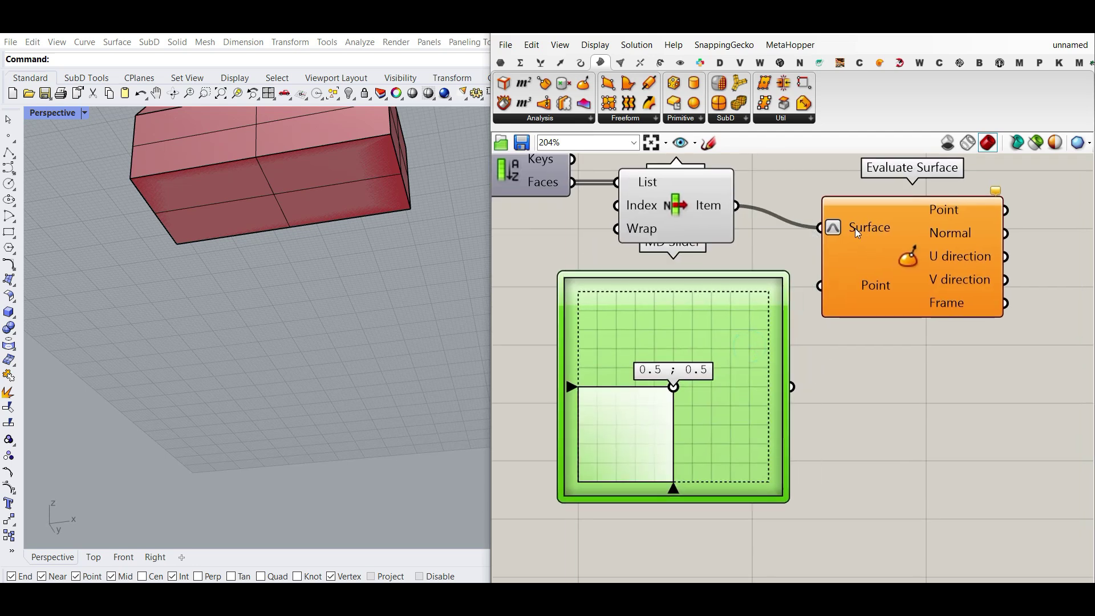
{"action": "left_click_drag", "start_coordinate": [792, 387], "coordinate": [819, 285]}
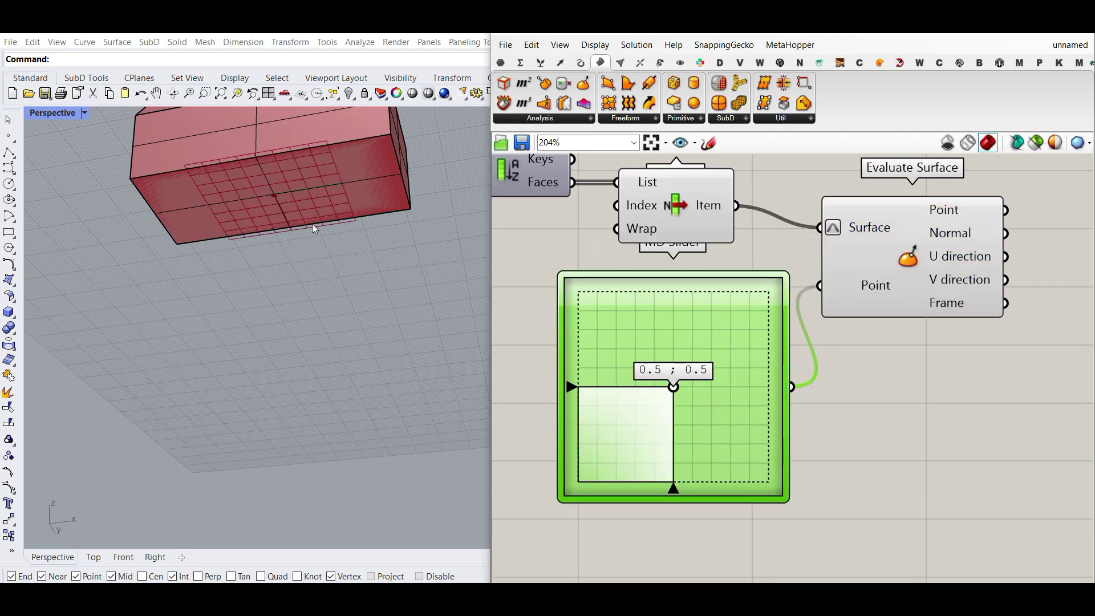
{"action": "mouse_move", "coordinate": [178, 246]}
{"action": "left_mouse_down"}
{"action": "mouse_move", "coordinate": [415, 215]}
{"action": "mouse_move", "coordinate": [415, 225]}
{"action": "left_mouse_up"}
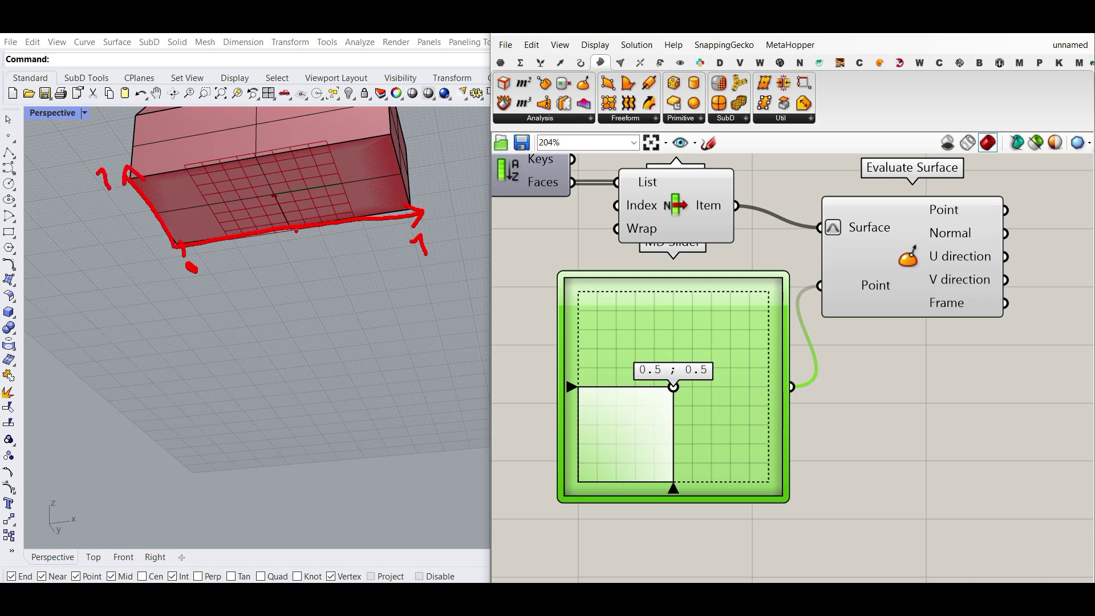
{"action": "key", "text": "Escape"}
Move the MD Slider's point to about 0.57 ; 0.54
{"action": "mouse_move", "coordinate": [675, 388]}
{"action": "left_mouse_down"}
{"action": "mouse_move", "coordinate": [693, 372]}
{"action": "mouse_move", "coordinate": [605, 404]}
{"action": "mouse_move", "coordinate": [747, 374]}
{"action": "mouse_move", "coordinate": [693, 482]}
{"action": "mouse_move", "coordinate": [684, 327]}
{"action": "mouse_move", "coordinate": [743, 380]}
{"action": "mouse_move", "coordinate": [673, 486]}
{"action": "mouse_move", "coordinate": [665, 365]}
{"action": "mouse_move", "coordinate": [689, 381]}
{"action": "left_mouse_up"}
{"action": "scroll", "coordinate": [122, 254], "scroll_direction": "down", "scroll_amount": 5}
{"action": "right_click_drag", "start_coordinate": [195, 240], "coordinate": [229, 301]}
{"action": "scroll", "coordinate": [224, 287], "scroll_direction": "down", "scroll_amount": 8}
{"action": "scroll", "coordinate": [701, 291], "scroll_direction": "down", "scroll_amount": 6}
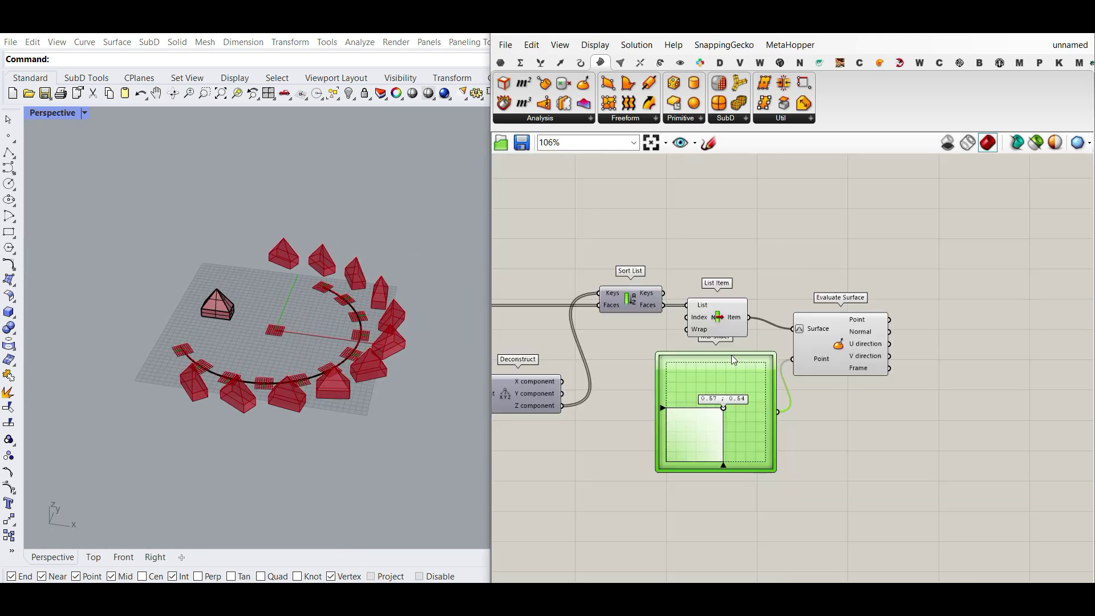
Move the Orient component near Evaluate Surface and connect the Frame output to Orient's Source input
{"action": "left_click_drag", "start_coordinate": [673, 264], "coordinate": [1035, 271]}
{"action": "left_click", "coordinate": [1027, 365]}
{"action": "scroll", "coordinate": [1008, 312], "scroll_direction": "up", "scroll_amount": 4}
{"action": "scroll", "coordinate": [763, 315], "scroll_direction": "up", "scroll_amount": 3}
{"action": "right_click_drag", "start_coordinate": [1087, 425], "coordinate": [730, 335]}
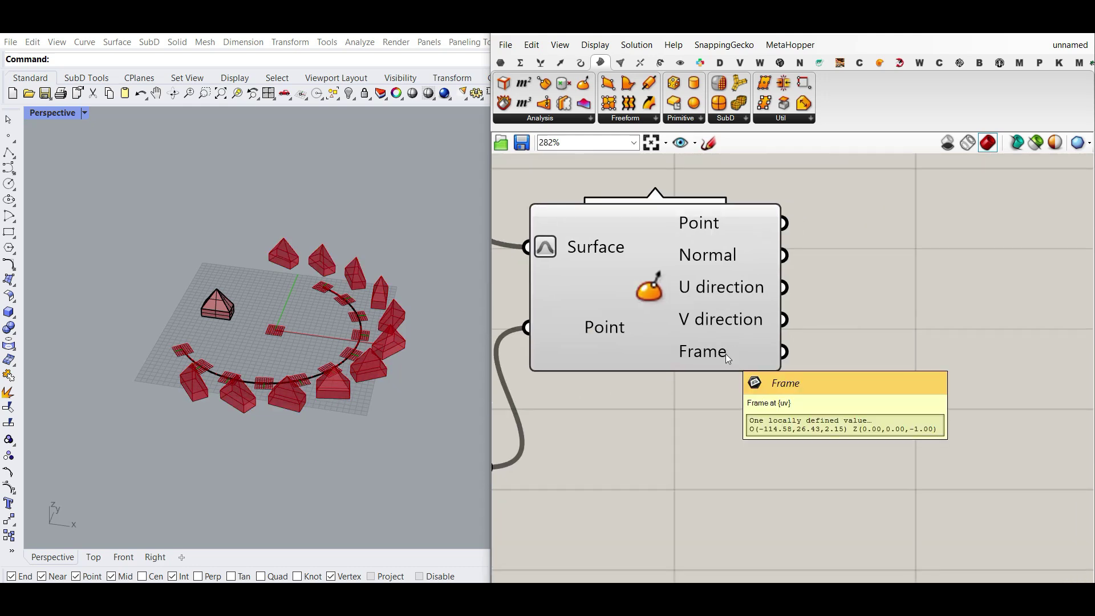
{"action": "scroll", "coordinate": [726, 353], "scroll_direction": "down", "scroll_amount": 2}
{"action": "left_click_drag", "start_coordinate": [760, 430], "coordinate": [777, 229]}
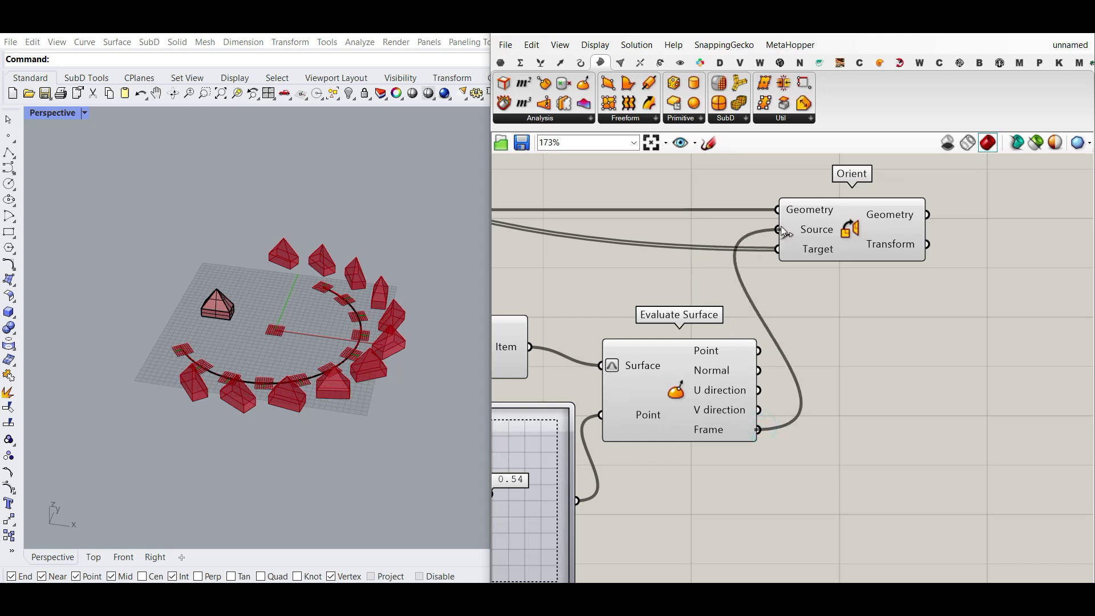
{"action": "left_click", "coordinate": [825, 381]}
Set the MD Slider's point to about 0.47 ; 0.52 and inspect the oriented houses along the curve
{"action": "scroll", "coordinate": [254, 359], "scroll_direction": "down", "scroll_amount": 3}
{"action": "scroll", "coordinate": [257, 359], "scroll_direction": "up", "scroll_amount": 5}
{"action": "right_click_drag", "start_coordinate": [256, 359], "coordinate": [274, 283]}
{"action": "right_click_drag", "start_coordinate": [551, 454], "coordinate": [717, 372]}
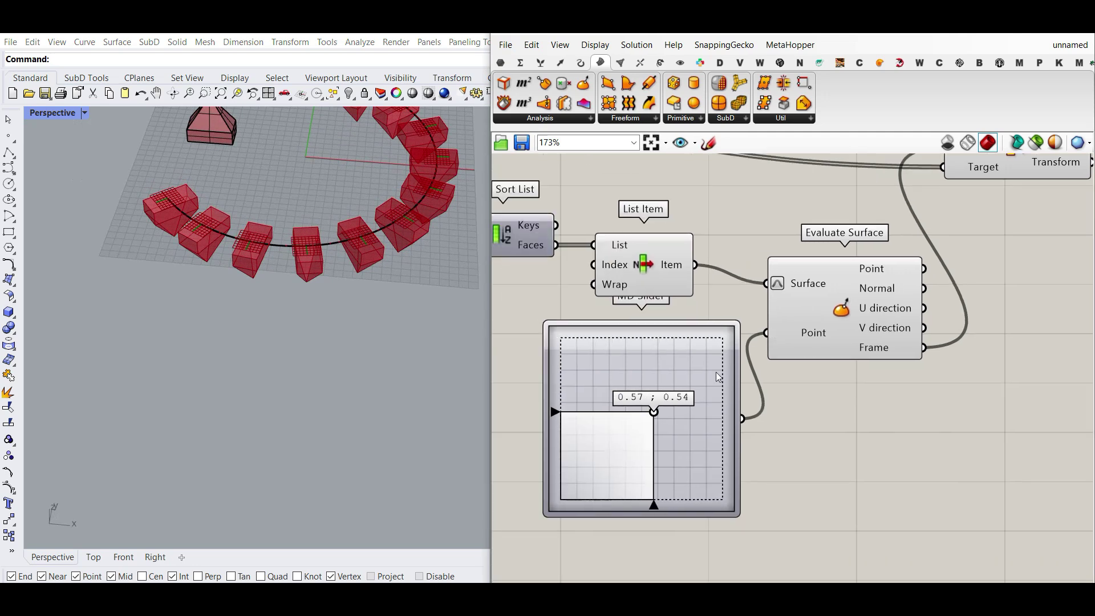
{"action": "mouse_move", "coordinate": [653, 412]}
{"action": "left_mouse_down"}
{"action": "mouse_move", "coordinate": [613, 413]}
{"action": "mouse_move", "coordinate": [665, 392]}
{"action": "mouse_move", "coordinate": [637, 393]}
{"action": "mouse_move", "coordinate": [637, 415]}
{"action": "left_mouse_up"}
{"action": "right_click_drag", "start_coordinate": [197, 309], "coordinate": [215, 326]}
{"action": "scroll", "coordinate": [246, 226], "scroll_direction": "up", "scroll_amount": 8}
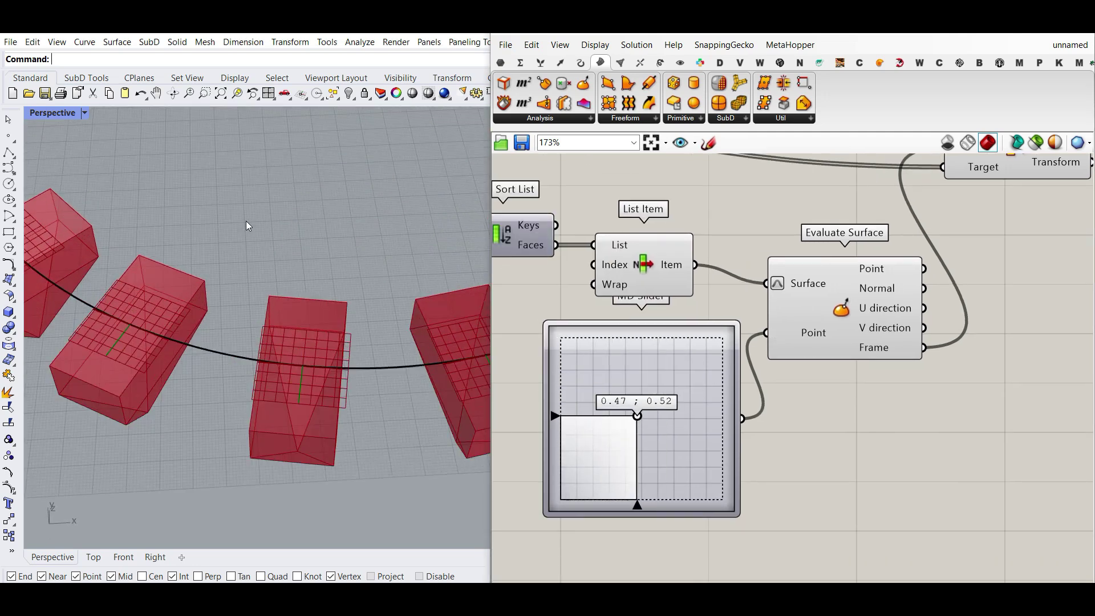
Replace the MD Slider with a Construct Point component wired into Evaluate Surface's Point input
{"action": "left_click", "coordinate": [670, 375]}
{"action": "key", "text": "Delete"}
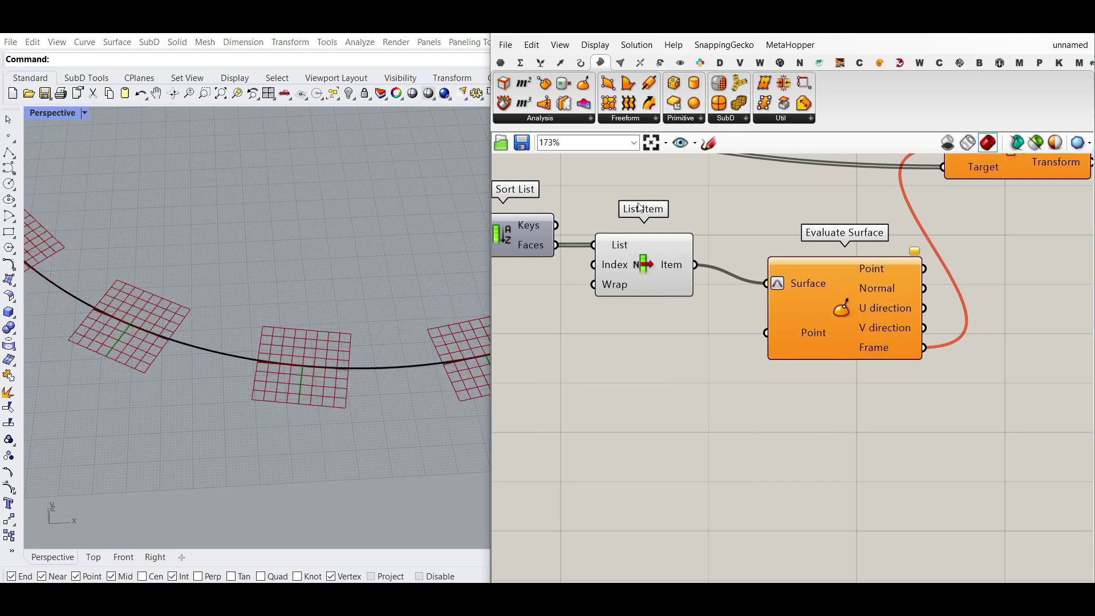
{"action": "left_click", "coordinate": [563, 62]}
{"action": "left_click_drag", "start_coordinate": [659, 84], "coordinate": [766, 333]}
{"action": "left_click_drag", "start_coordinate": [652, 479], "coordinate": [661, 390]}
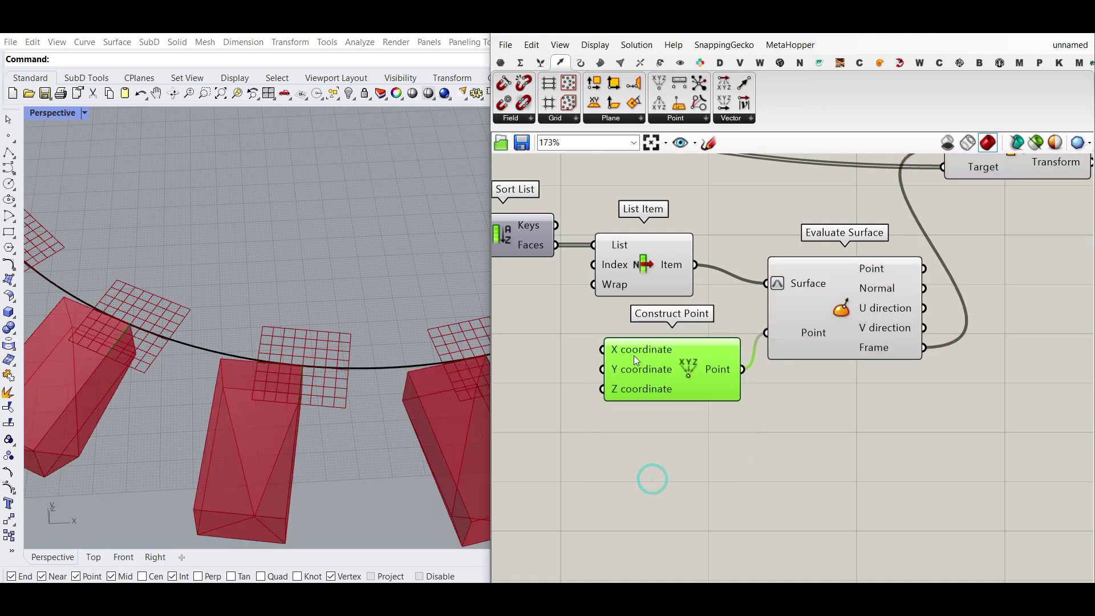
Rename Construct Point's X, Y and Z coordinate inputs to u, v and -
{"action": "right_click", "coordinate": [635, 357]}
{"action": "type", "text": "u"}
{"action": "key", "text": "Return"}
{"action": "right_click", "coordinate": [618, 369]}
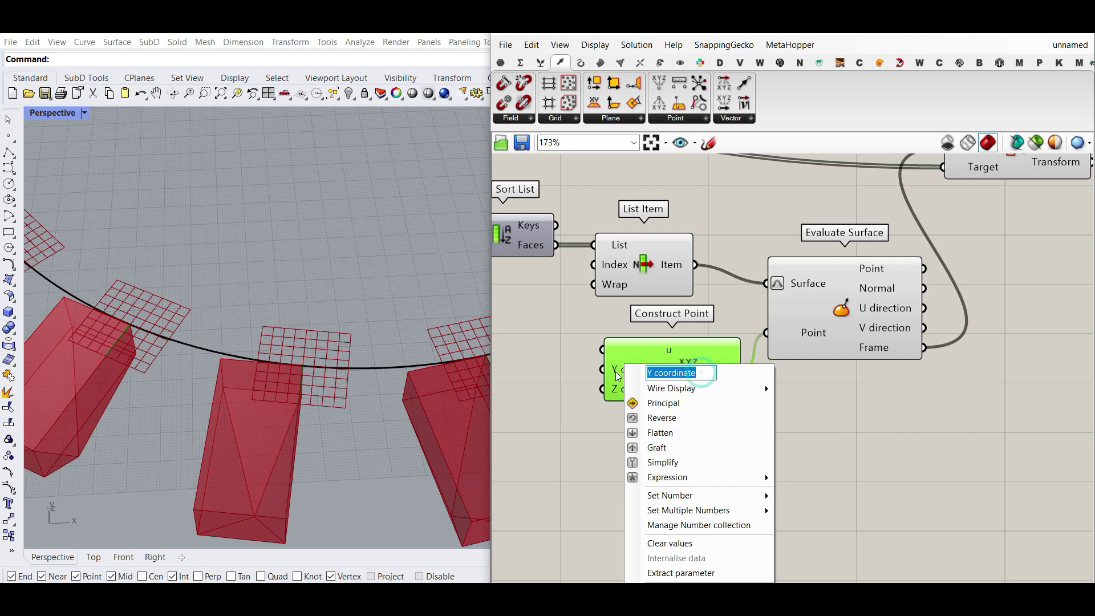
{"action": "type", "text": "v"}
{"action": "key", "text": "Return"}
{"action": "left_click", "coordinate": [582, 395]}
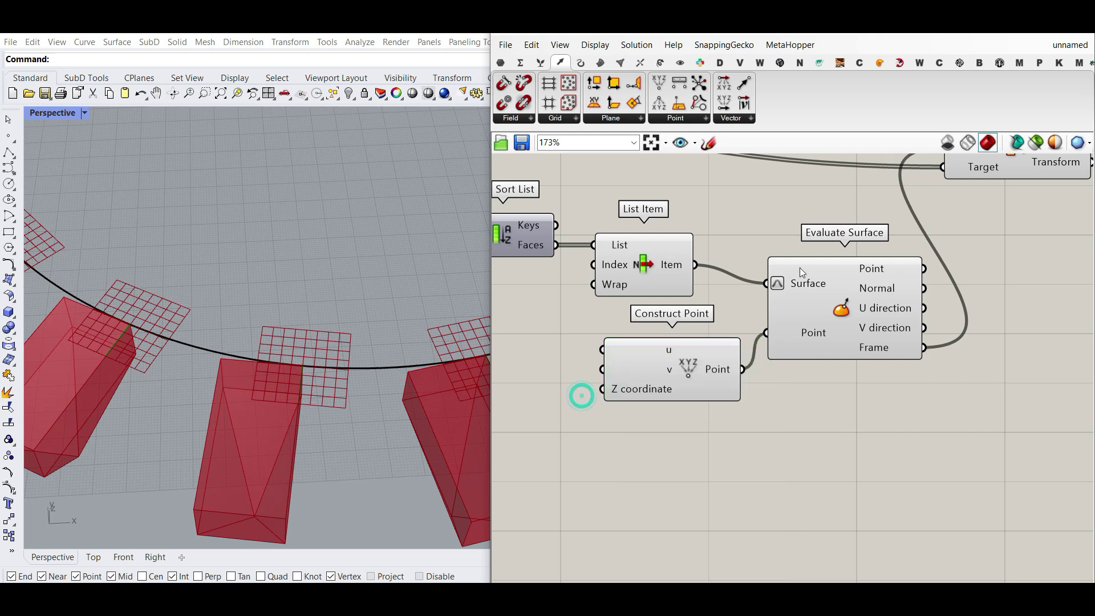
{"action": "right_click", "coordinate": [667, 380]}
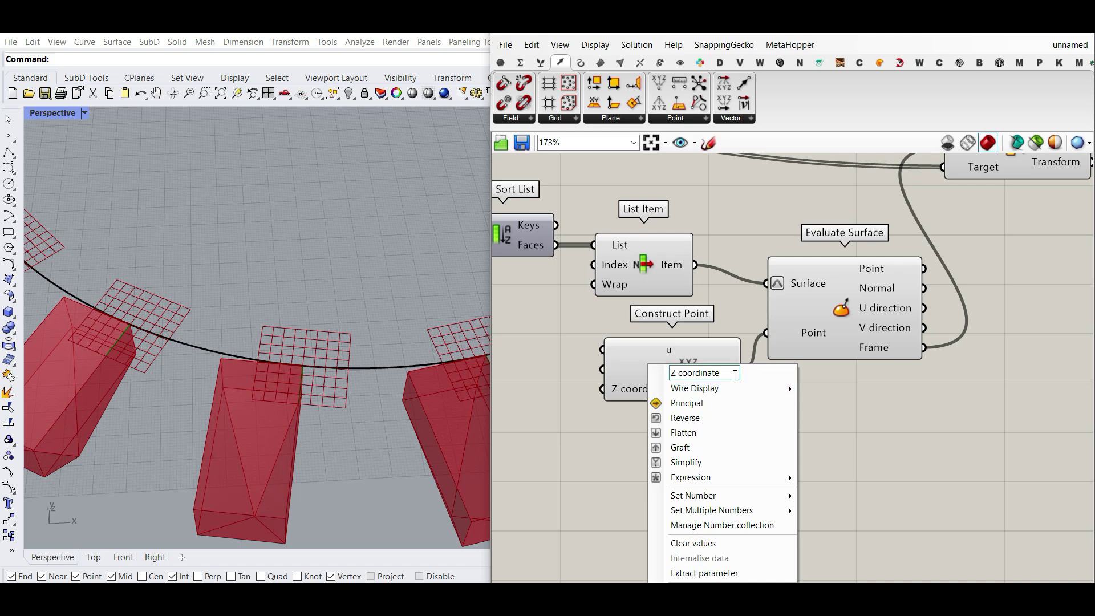
{"action": "type", "text": "-"}
{"action": "key", "text": "Return"}
Add a number slider ranging from 0 to 1.0 with two decimals, clear its custom name and place it beside Construct Point's u input
{"action": "scroll", "coordinate": [720, 404], "scroll_direction": "up", "scroll_amount": 3}
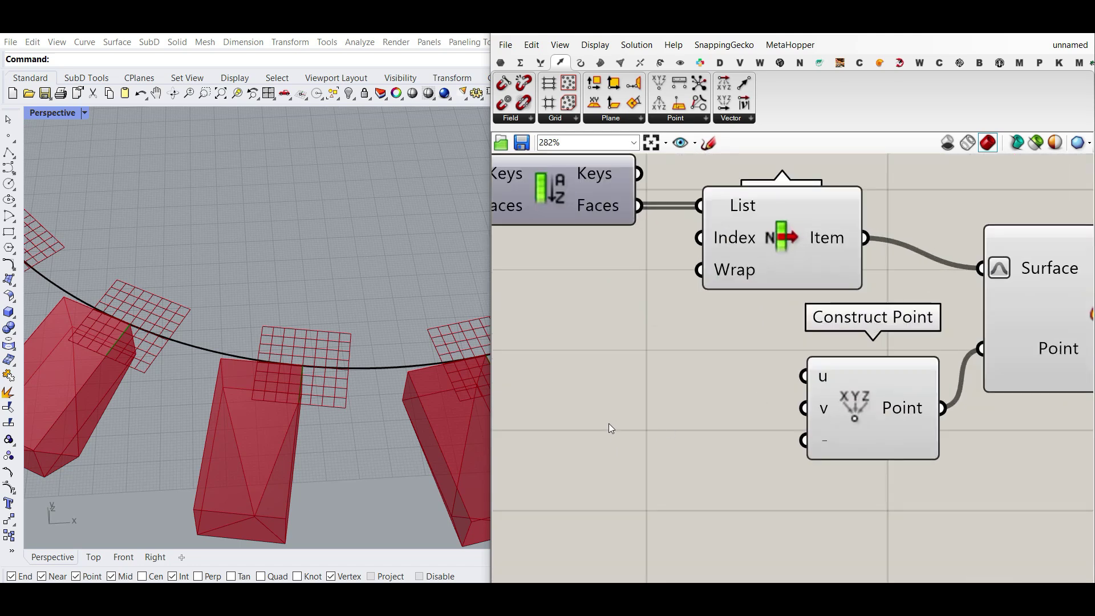
{"action": "double_click", "coordinate": [648, 382]}
{"action": "type", "text": "0.."}
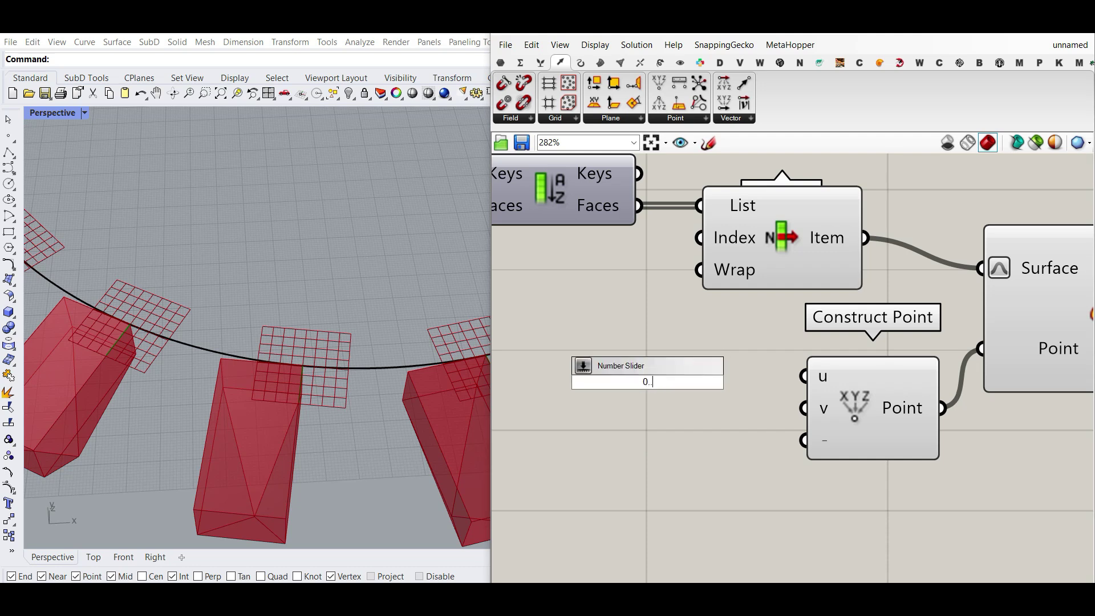
{"action": "type", "text": "1.0"}
{"action": "key", "text": "Return"}
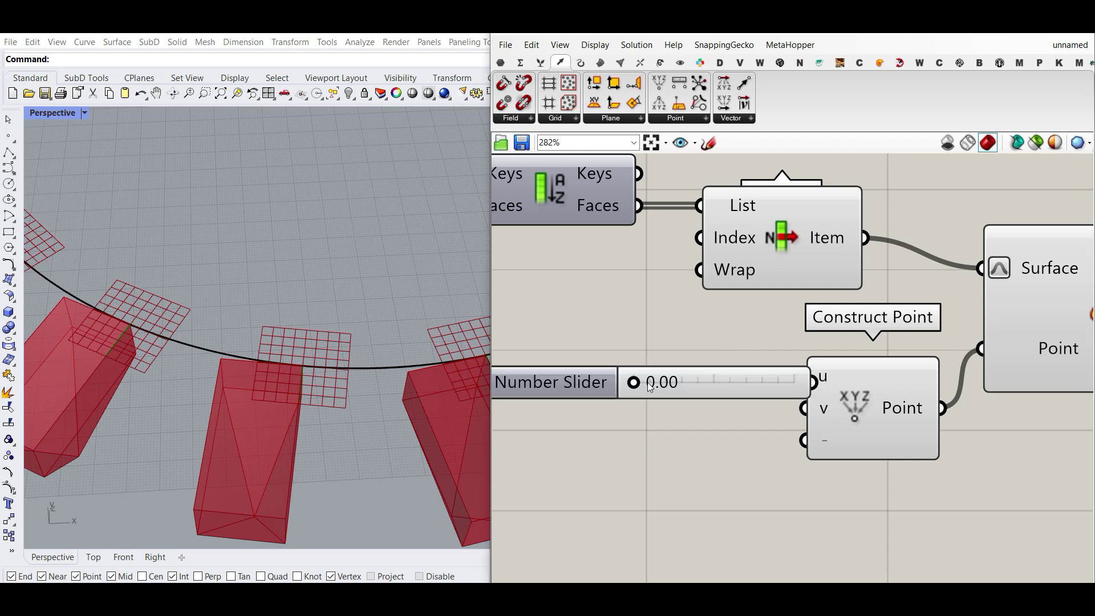
{"action": "right_click", "coordinate": [721, 379]}
{"action": "left_click_drag", "start_coordinate": [804, 389], "coordinate": [675, 385]}
{"action": "key", "text": "BackSpace"}
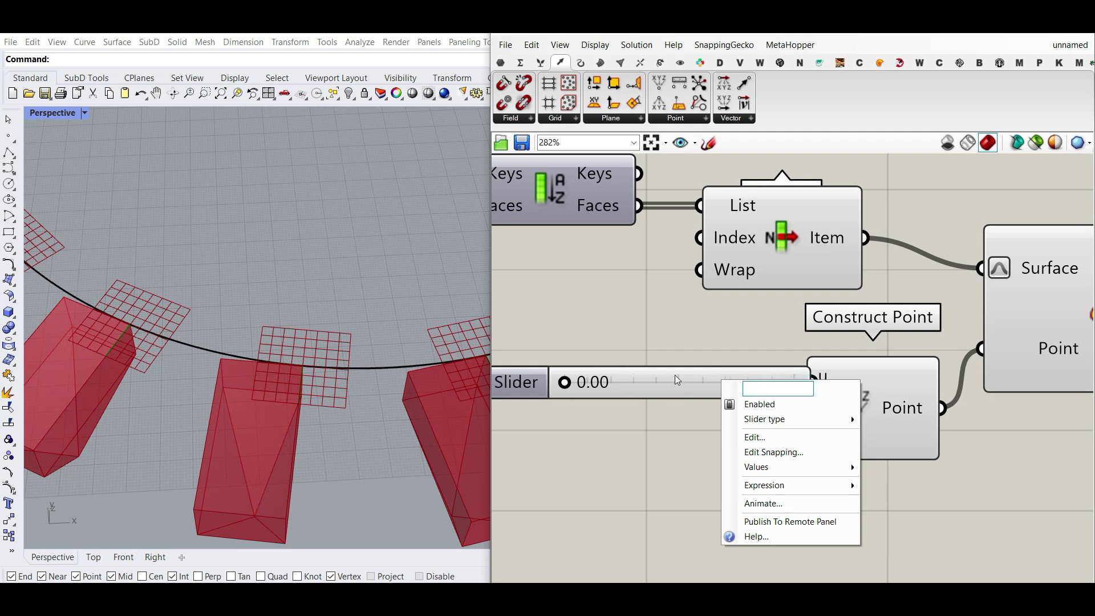
{"action": "left_click", "coordinate": [675, 346]}
{"action": "left_click_drag", "start_coordinate": [803, 372], "coordinate": [736, 378]}
{"action": "left_click_drag", "start_coordinate": [669, 383], "coordinate": [711, 402]}
Duplicate the number slider and connect the two sliders to Construct Point's u and v inputs
{"action": "key", "text": "ctrl+c"}
{"action": "key", "text": "ctrl+v"}
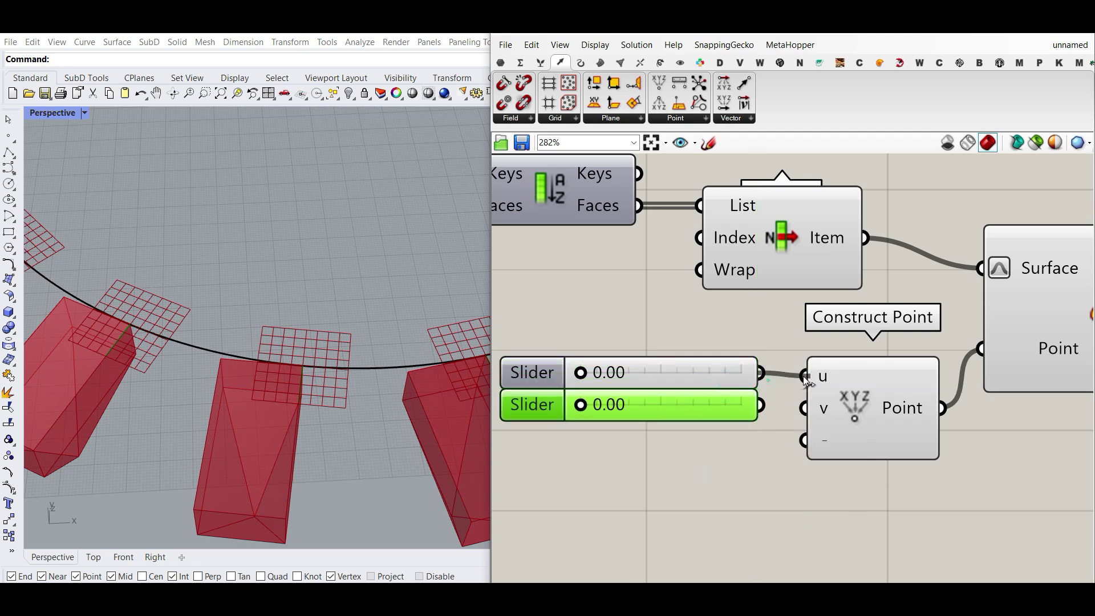
{"action": "left_click_drag", "start_coordinate": [803, 377], "coordinate": [805, 377]}
{"action": "left_click_drag", "start_coordinate": [762, 410], "coordinate": [804, 408]}
{"action": "left_click_drag", "start_coordinate": [774, 369], "coordinate": [713, 402]}
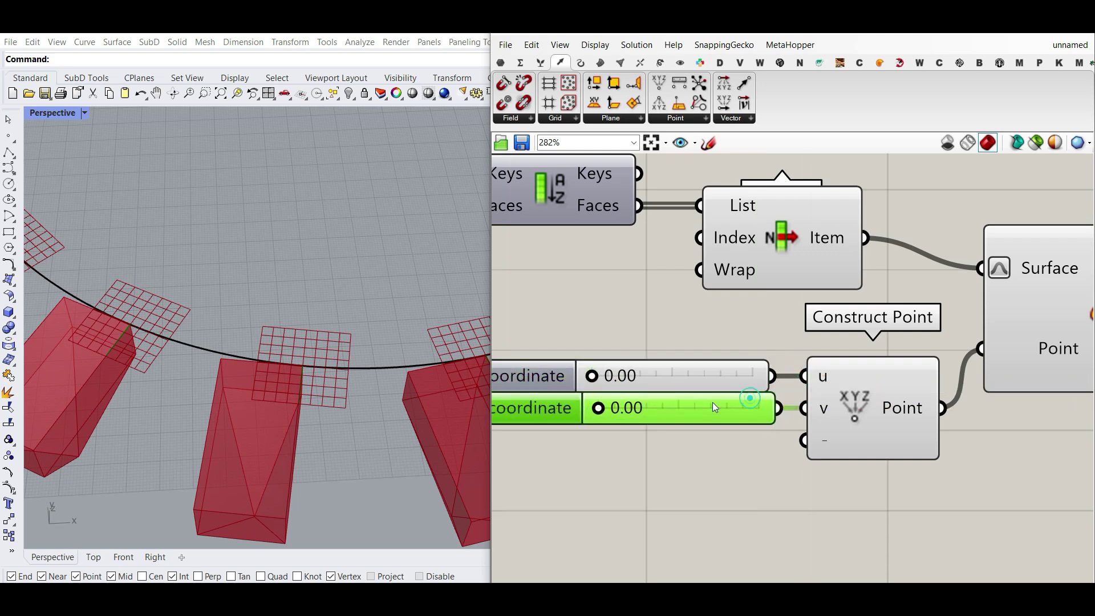
Name the two sliders feeding Construct Point u and v
{"action": "right_click_drag", "start_coordinate": [713, 402], "coordinate": [774, 407]}
{"action": "right_click", "coordinate": [619, 385]}
{"action": "left_click", "coordinate": [692, 391]}
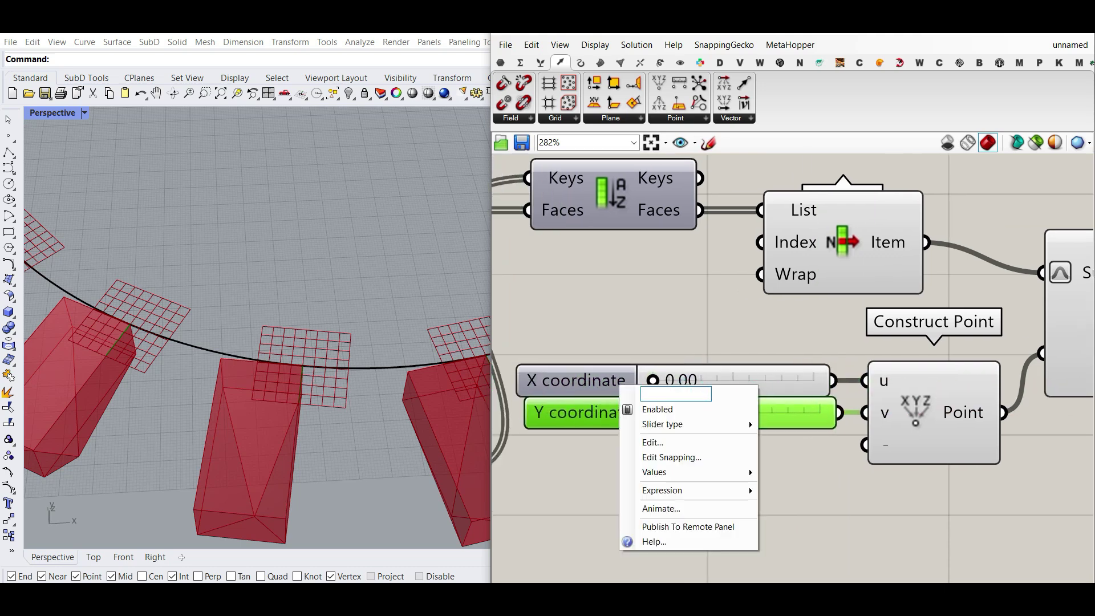
{"action": "type", "text": "u"}
{"action": "key", "text": "Return"}
{"action": "right_click", "coordinate": [668, 425]}
{"action": "type", "text": "v"}
{"action": "key", "text": "Return"}
Set both the u and v sliders to 0.50 so the evaluated point lies at the base face's centre
{"action": "left_click_drag", "start_coordinate": [565, 380], "coordinate": [706, 391]}
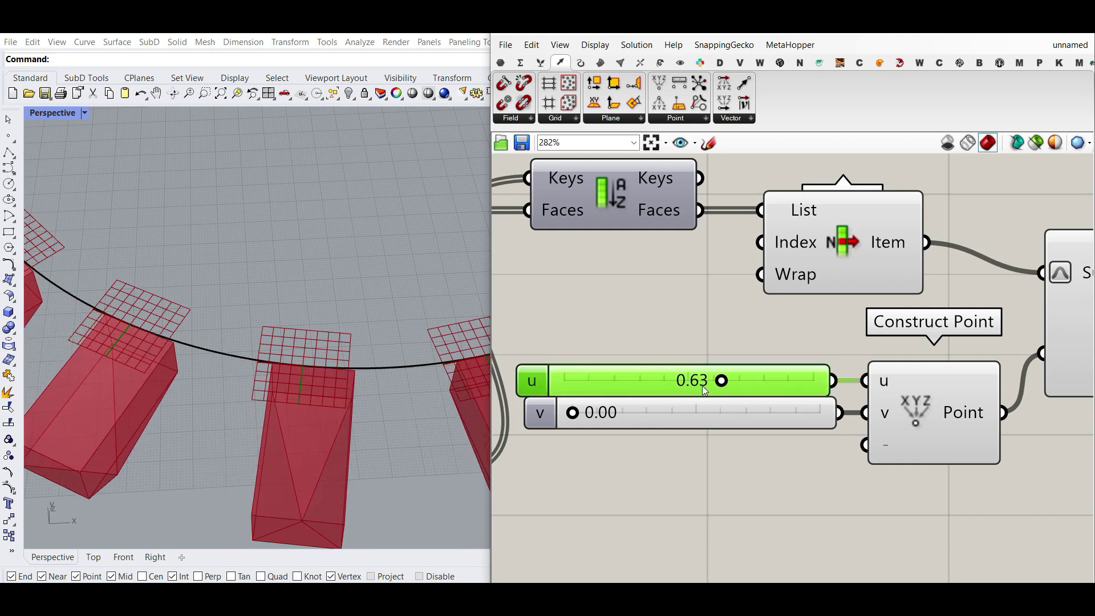
{"action": "double_click", "coordinate": [703, 386]}
{"action": "type", "text": "0.5"}
{"action": "key", "text": "Return"}
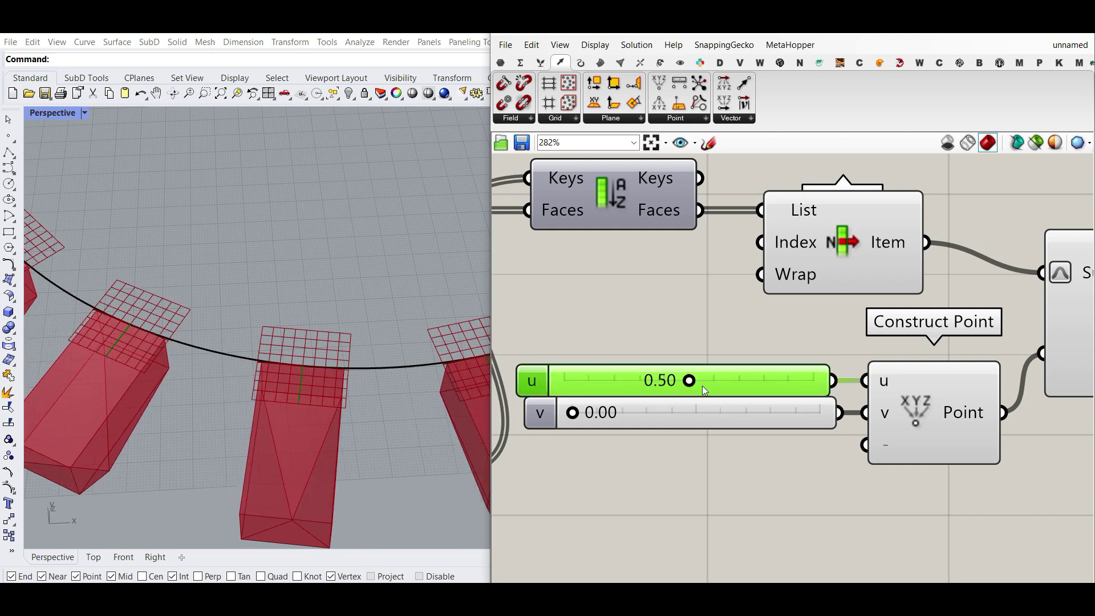
{"action": "left_click", "coordinate": [673, 422]}
{"action": "double_click", "coordinate": [673, 419]}
{"action": "type", "text": "0"}
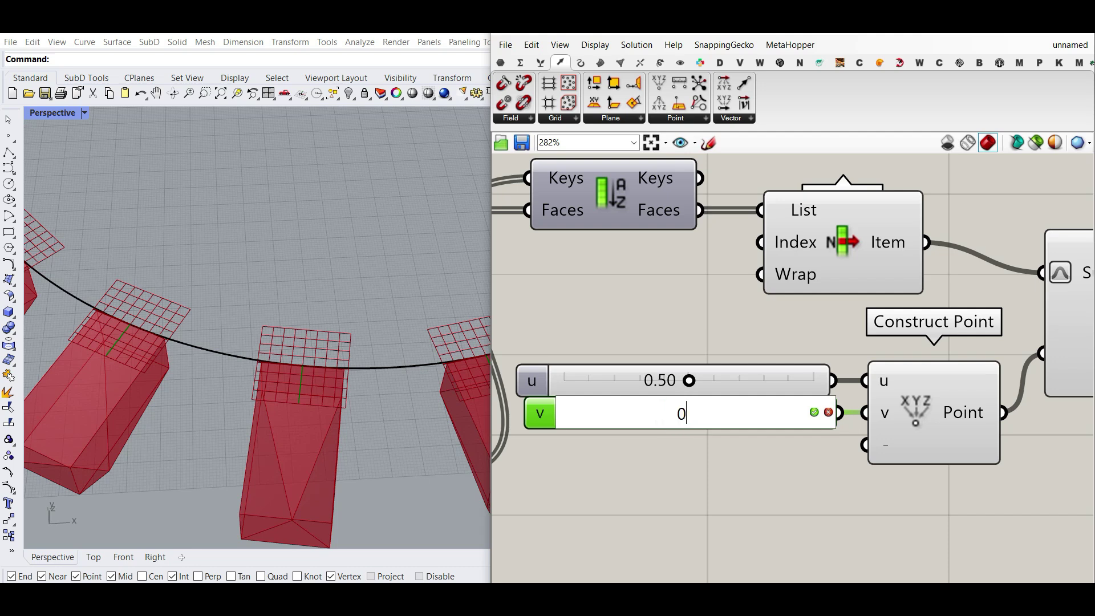
{"action": "key", "text": "Return"}
{"action": "scroll", "coordinate": [313, 361], "scroll_direction": "down", "scroll_amount": 10}
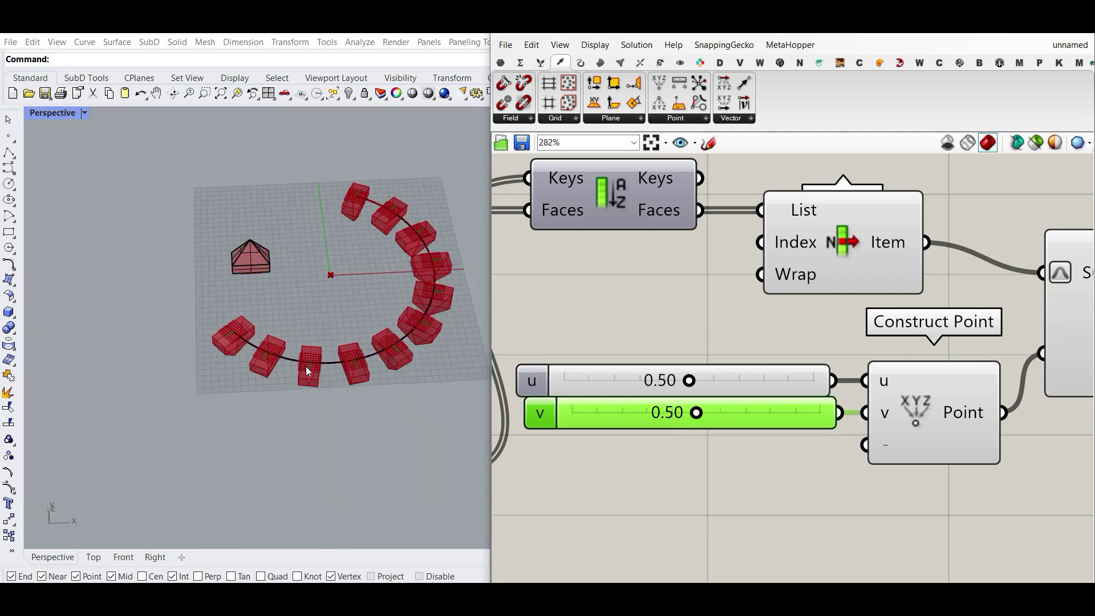
Add a Flip Plane component beside Evaluate Surface, below the Orient component
{"action": "right_click_drag", "start_coordinate": [858, 411], "coordinate": [830, 404]}
{"action": "scroll", "coordinate": [833, 405], "scroll_direction": "down", "scroll_amount": 4}
{"action": "scroll", "coordinate": [892, 395], "scroll_direction": "up", "scroll_amount": 3}
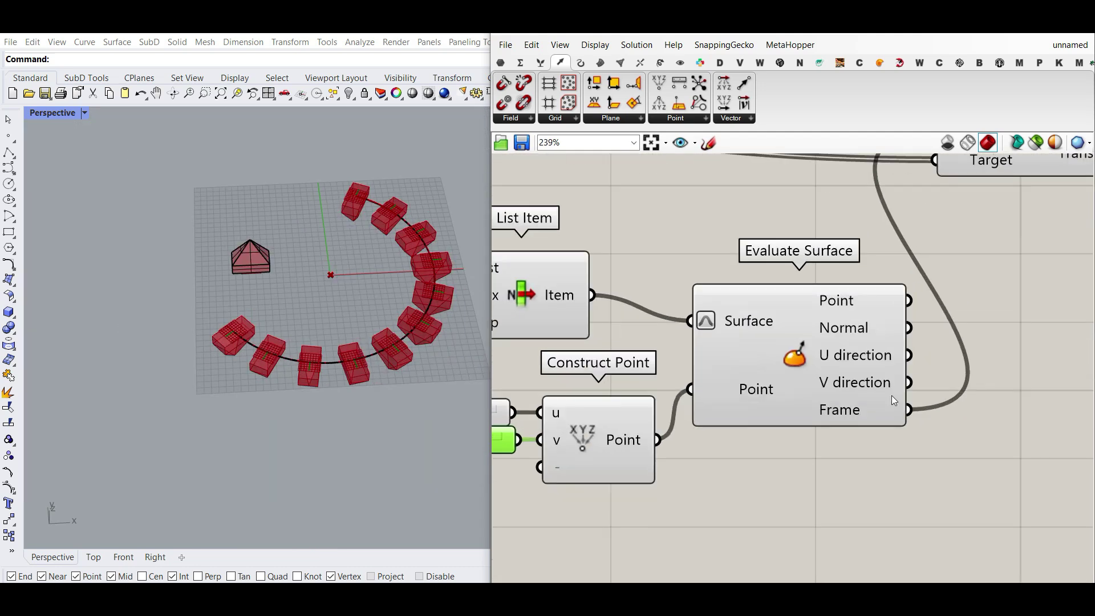
{"action": "right_click_drag", "start_coordinate": [874, 409], "coordinate": [812, 505]}
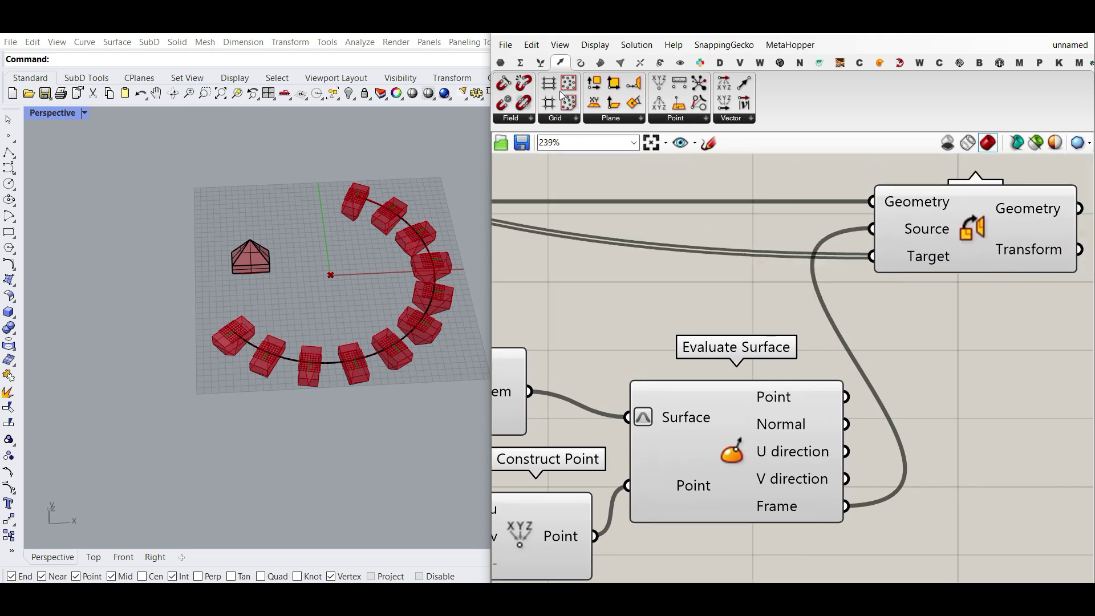
{"action": "left_click", "coordinate": [608, 119]}
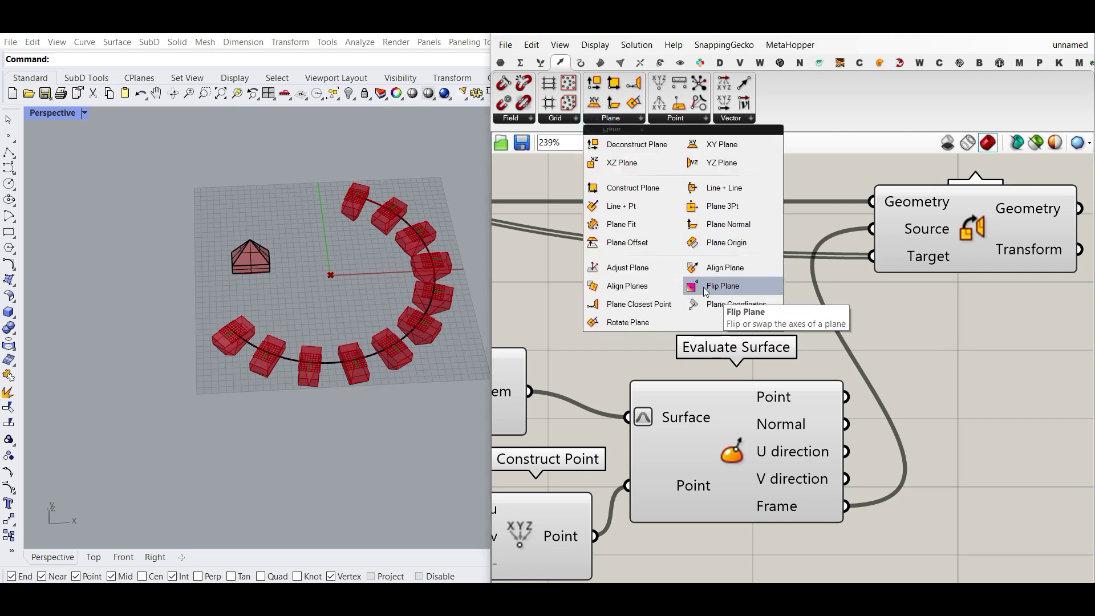
{"action": "left_click_drag", "start_coordinate": [706, 292], "coordinate": [947, 451]}
Connect Evaluate Surface's Frame to Flip Plane's Plane input and the flipped Plane output to Orient's Source
{"action": "scroll", "coordinate": [842, 410], "scroll_direction": "up", "scroll_amount": 3}
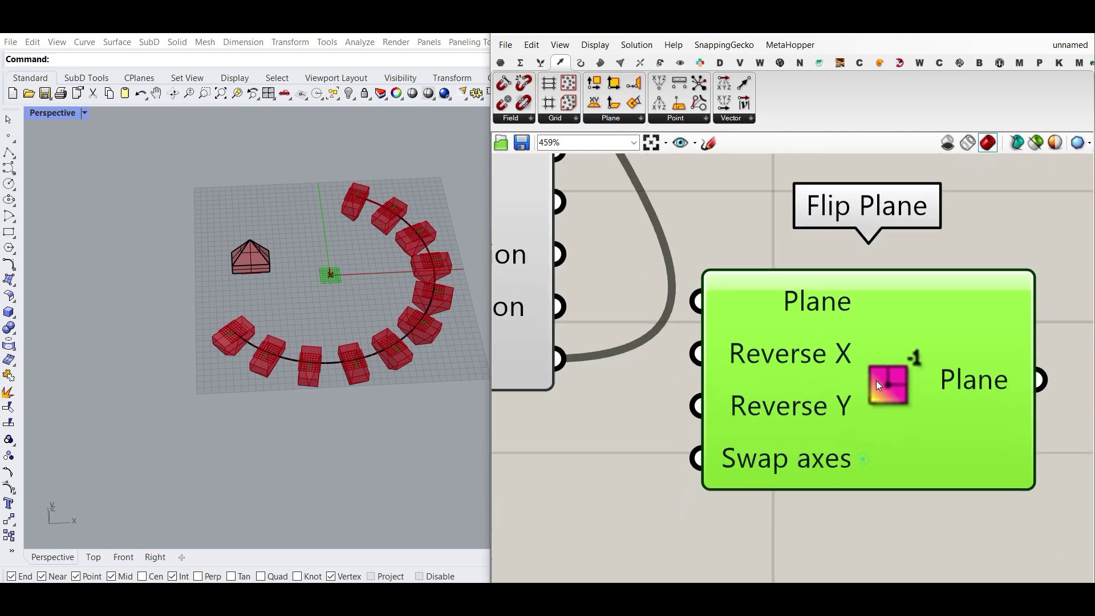
{"action": "scroll", "coordinate": [667, 350], "scroll_direction": "down", "scroll_amount": 3}
{"action": "mouse_move", "coordinate": [649, 337]}
{"action": "left_mouse_down"}
{"action": "mouse_move", "coordinate": [813, 362]}
{"action": "mouse_move", "coordinate": [724, 197]}
{"action": "left_mouse_up"}
{"action": "scroll", "coordinate": [883, 428], "scroll_direction": "down", "scroll_amount": 2}
{"action": "scroll", "coordinate": [822, 327], "scroll_direction": "down", "scroll_amount": 2}
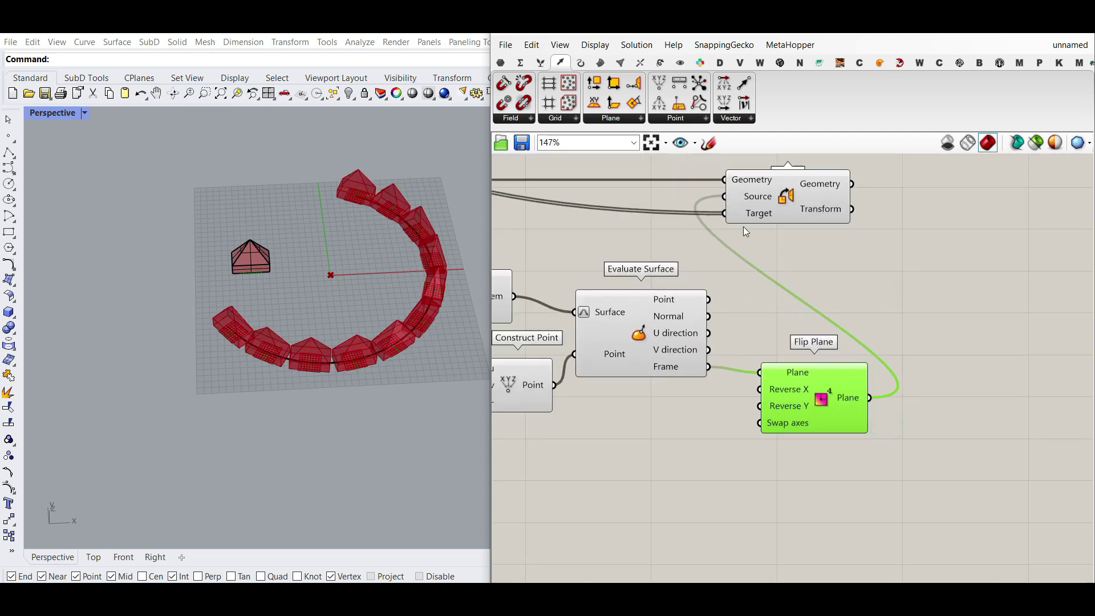
Move Flip Plane farther from Evaluate Surface and add a Boolean Toggle in front of its inputs
{"action": "right_click_drag", "start_coordinate": [782, 413], "coordinate": [774, 358]}
{"action": "scroll", "coordinate": [774, 359], "scroll_direction": "up", "scroll_amount": 4}
{"action": "left_click_drag", "start_coordinate": [826, 340], "coordinate": [802, 329]}
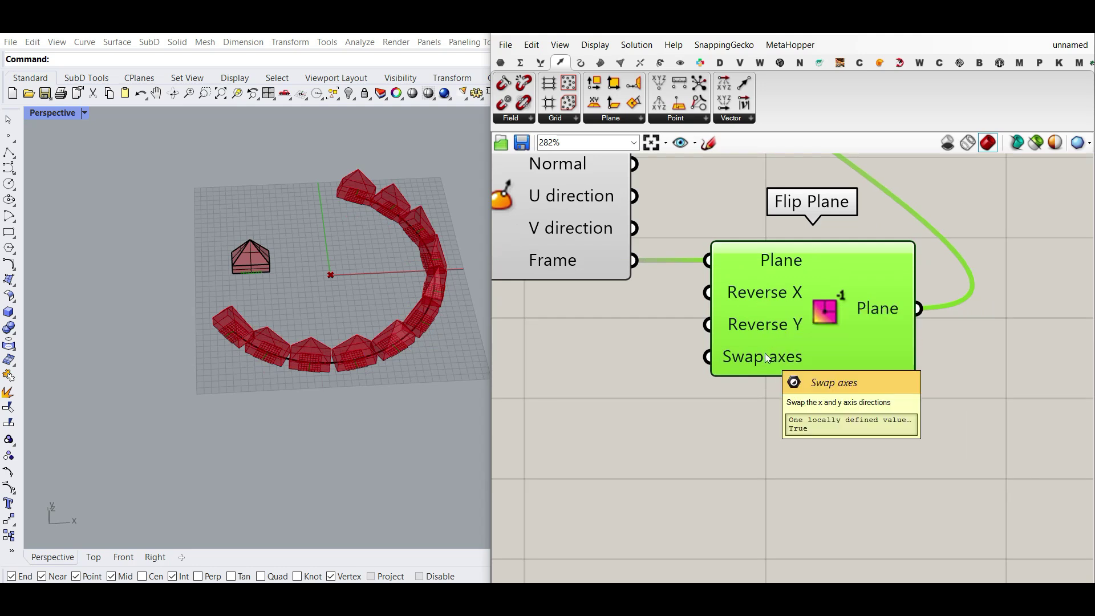
{"action": "left_click_drag", "start_coordinate": [767, 358], "coordinate": [853, 359]}
{"action": "left_click", "coordinate": [639, 353]}
{"action": "double_click", "coordinate": [595, 338]}
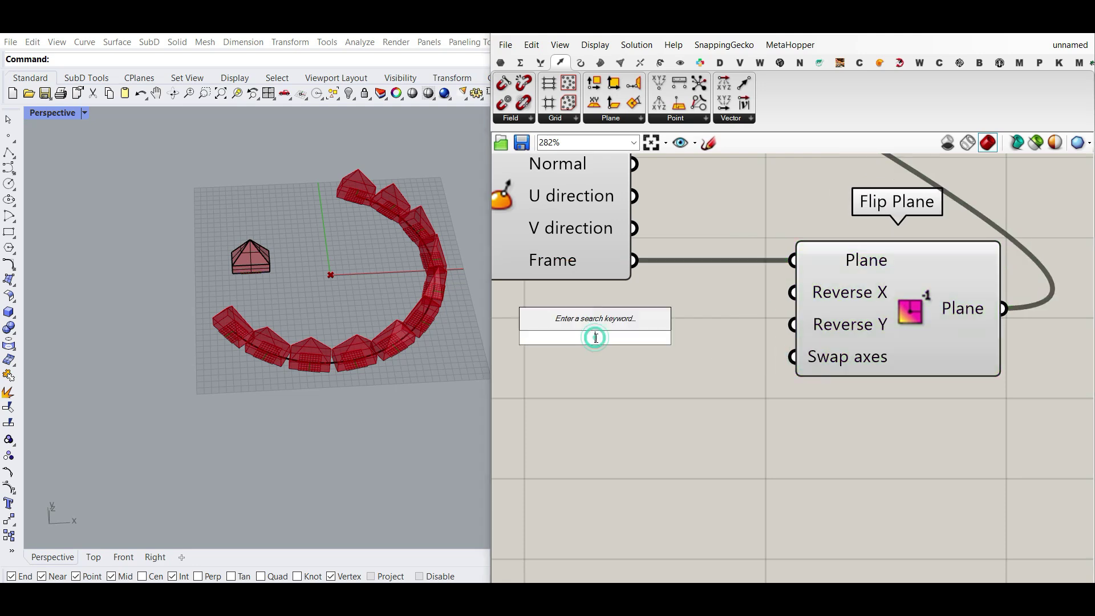
{"action": "type", "text": "tog"}
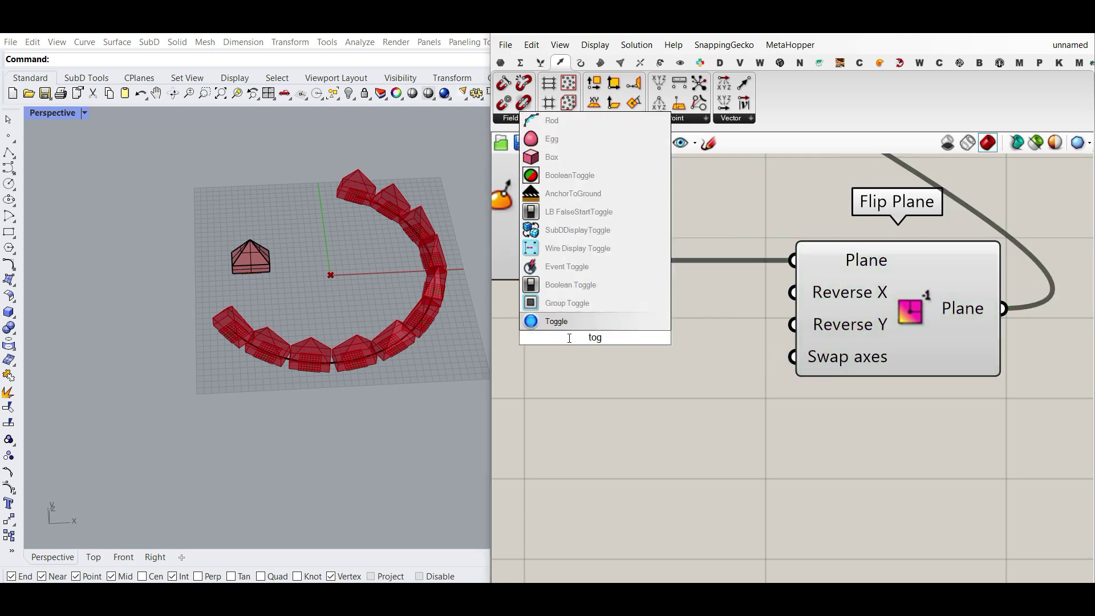
{"action": "left_click", "coordinate": [565, 285]}
{"action": "left_click_drag", "start_coordinate": [608, 322], "coordinate": [653, 329]}
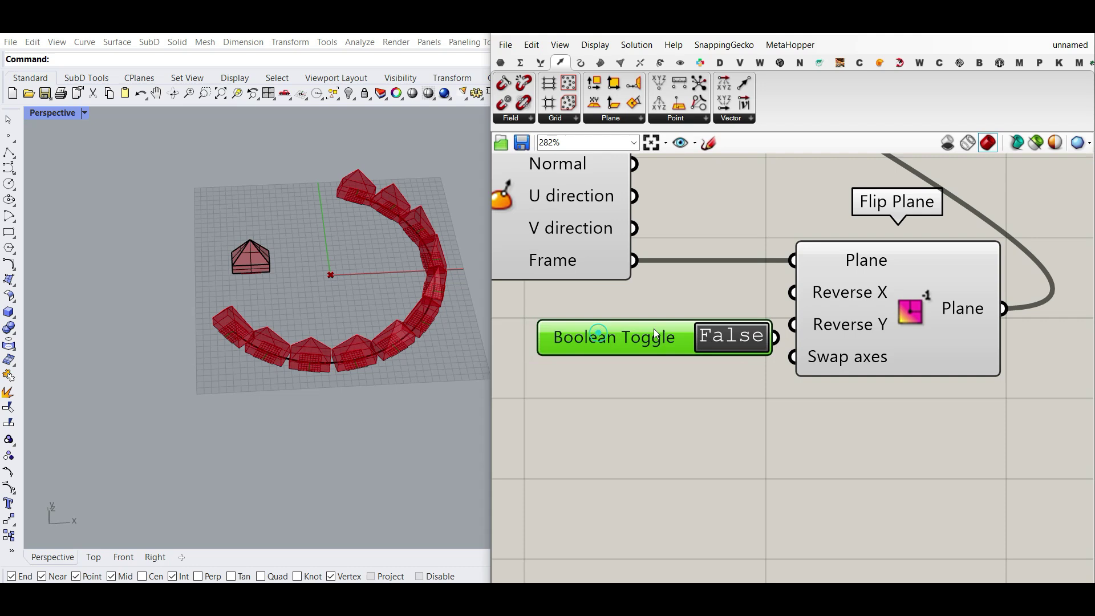
Rename the Boolean Toggle X and place it beside Flip Plane's Reverse X input
{"action": "left_click", "coordinate": [500, 62]}
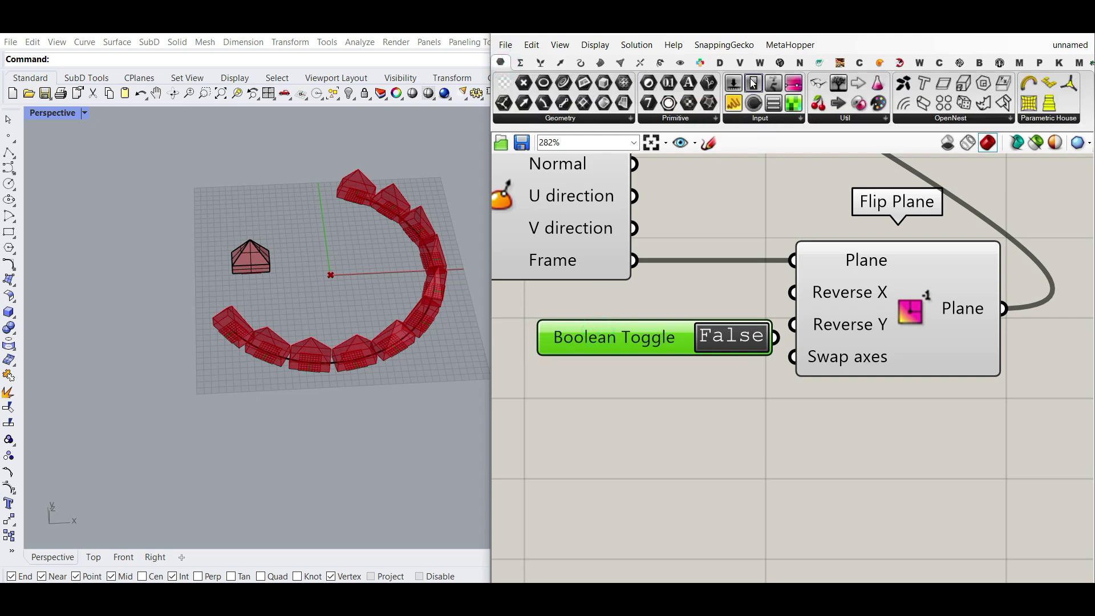
{"action": "right_click", "coordinate": [611, 346]}
{"action": "left_click_drag", "start_coordinate": [693, 355], "coordinate": [619, 358]}
{"action": "type", "text": "X"}
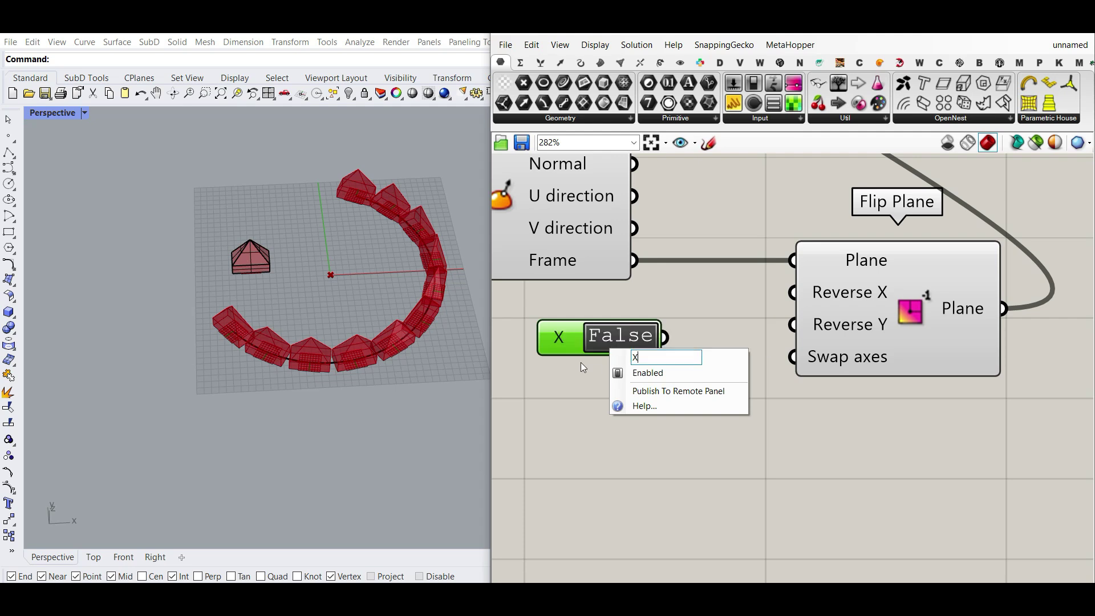
{"action": "key", "text": "Return"}
{"action": "left_click", "coordinate": [208, 228]}
{"action": "left_click", "coordinate": [618, 324]}
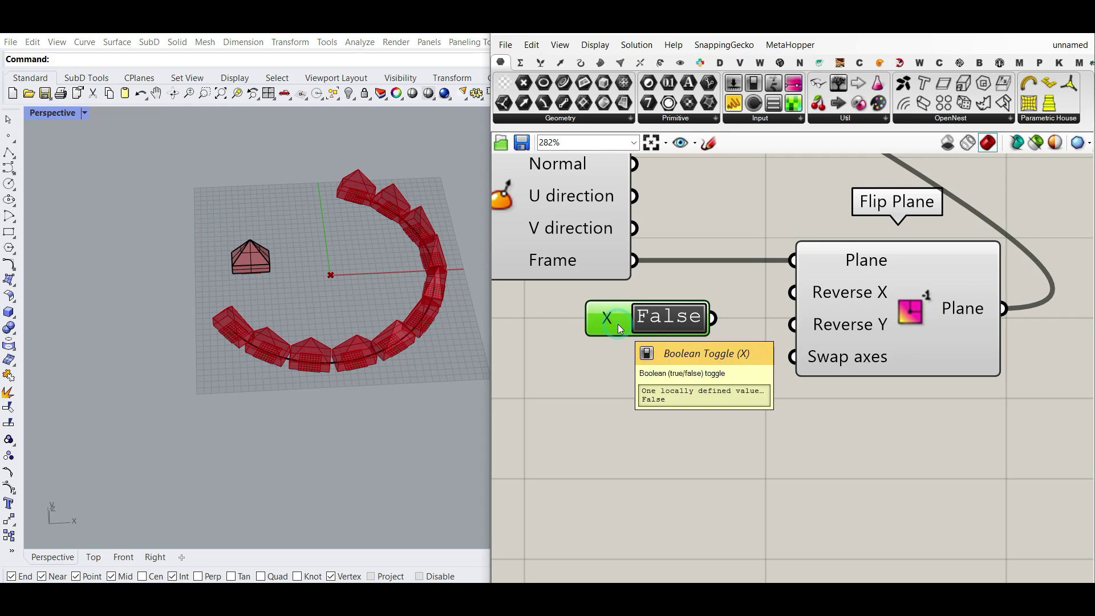
Duplicate the X toggle twice below itself, naming the copies Y and Z
{"action": "left_click_drag", "start_coordinate": [619, 331], "coordinate": [612, 361], "text": "alt"}
{"action": "right_click", "coordinate": [612, 361]}
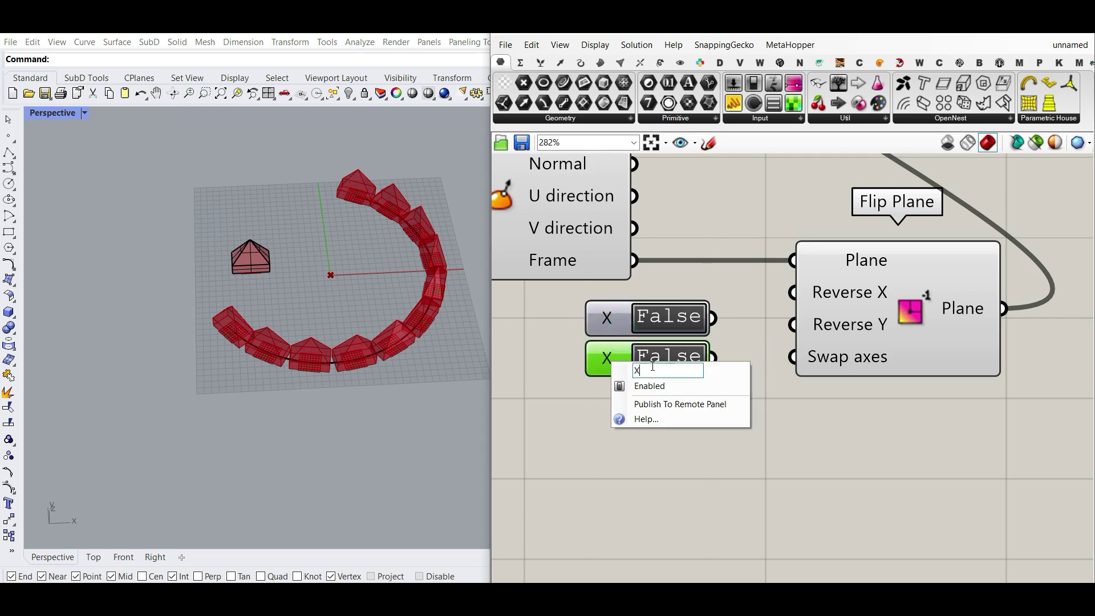
{"action": "type", "text": "Y"}
{"action": "key", "text": "Return"}
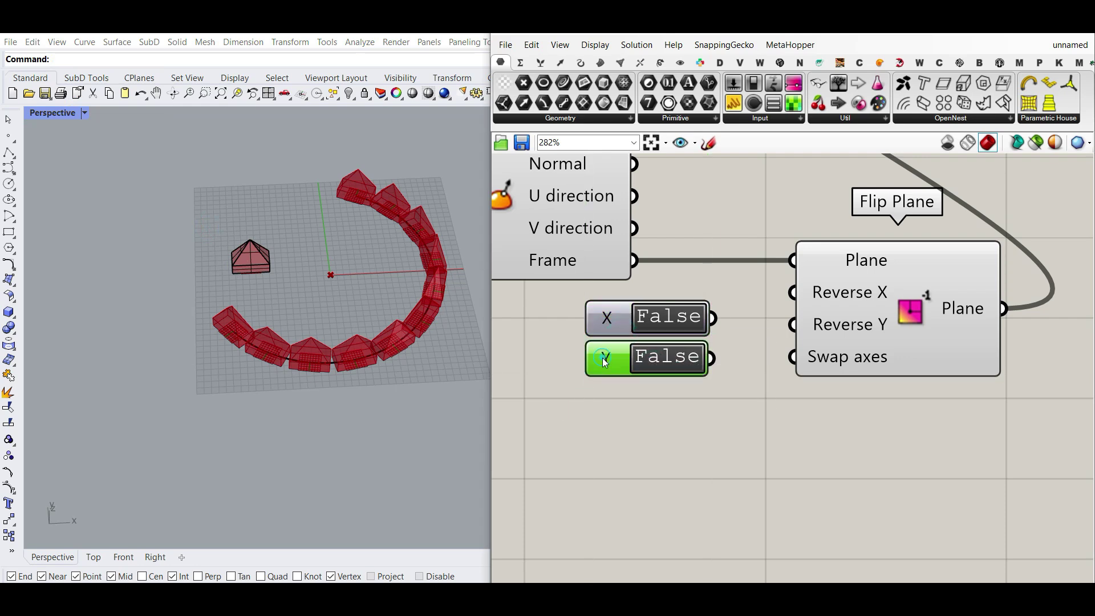
{"action": "left_click_drag", "start_coordinate": [605, 358], "coordinate": [606, 396], "text": "alt"}
{"action": "right_click", "coordinate": [606, 396]}
{"action": "double_click", "coordinate": [637, 403]}
{"action": "type", "text": "Z"}
{"action": "key", "text": "Return"}
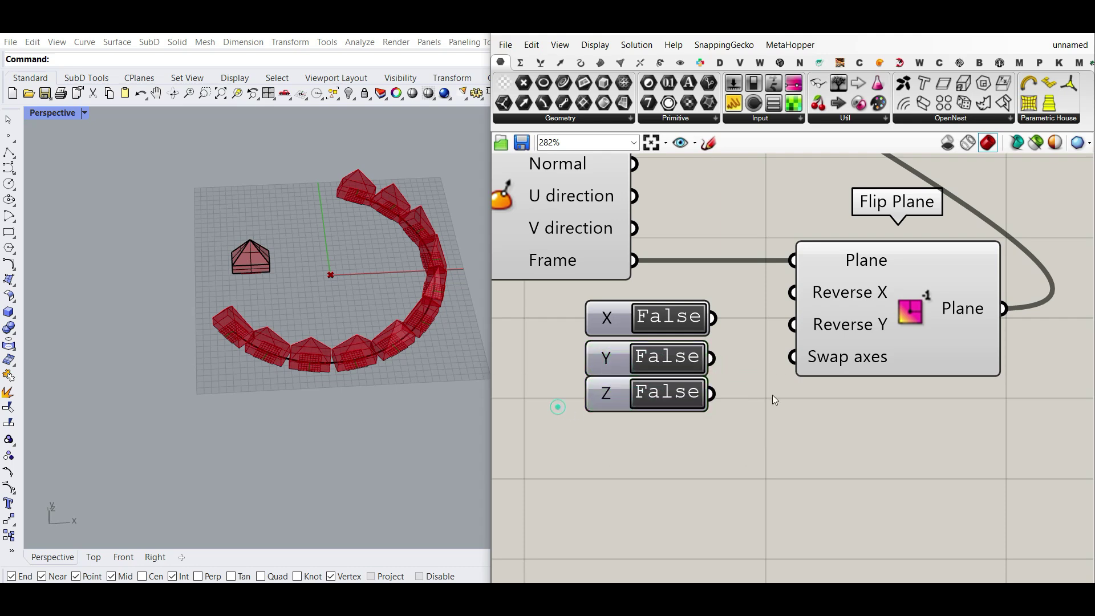
Connect the X, Y and Z toggles to Flip Plane's Reverse X, Reverse Y and Swap axes inputs, and set Z to True
{"action": "left_click_drag", "start_coordinate": [771, 378], "coordinate": [791, 358]}
{"action": "left_click_drag", "start_coordinate": [713, 318], "coordinate": [780, 302]}
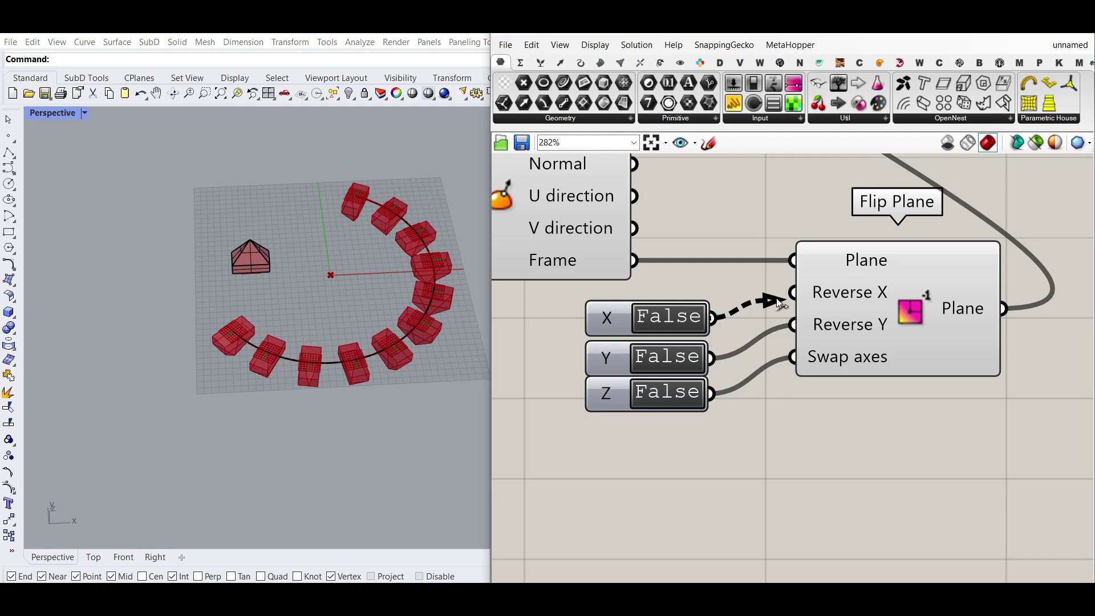
{"action": "double_click", "coordinate": [659, 398]}
{"action": "double_click", "coordinate": [659, 398]}
{"action": "double_click", "coordinate": [658, 398]}
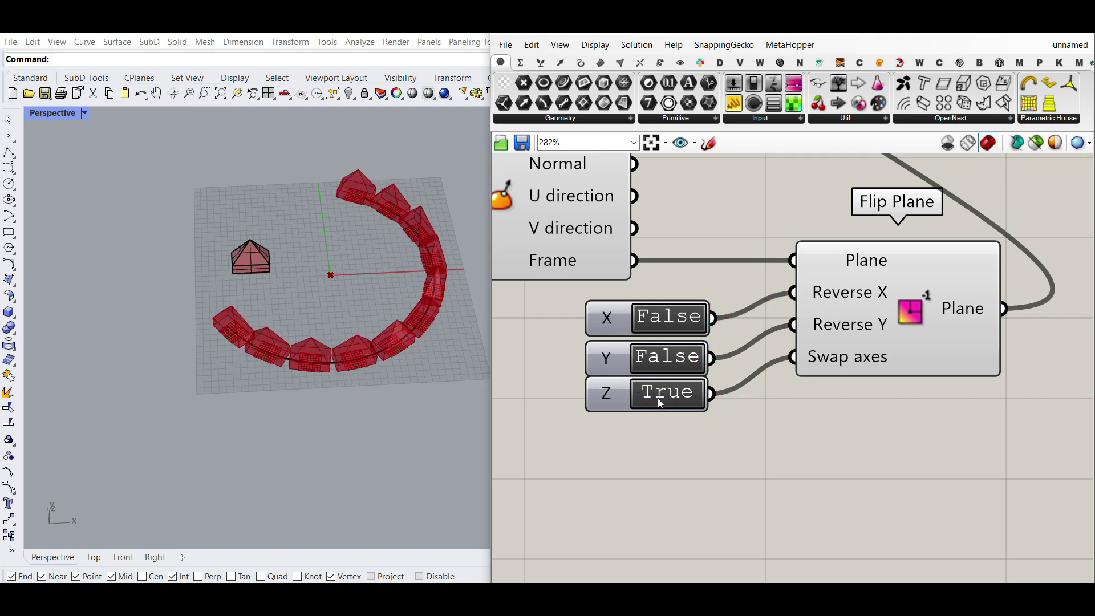
Compare the orientation of the houses along the curve with the original, switching the Z toggle off and back on
{"action": "right_click_drag", "start_coordinate": [302, 336], "coordinate": [267, 318]}
{"action": "scroll", "coordinate": [271, 291], "scroll_direction": "up", "scroll_amount": 5}
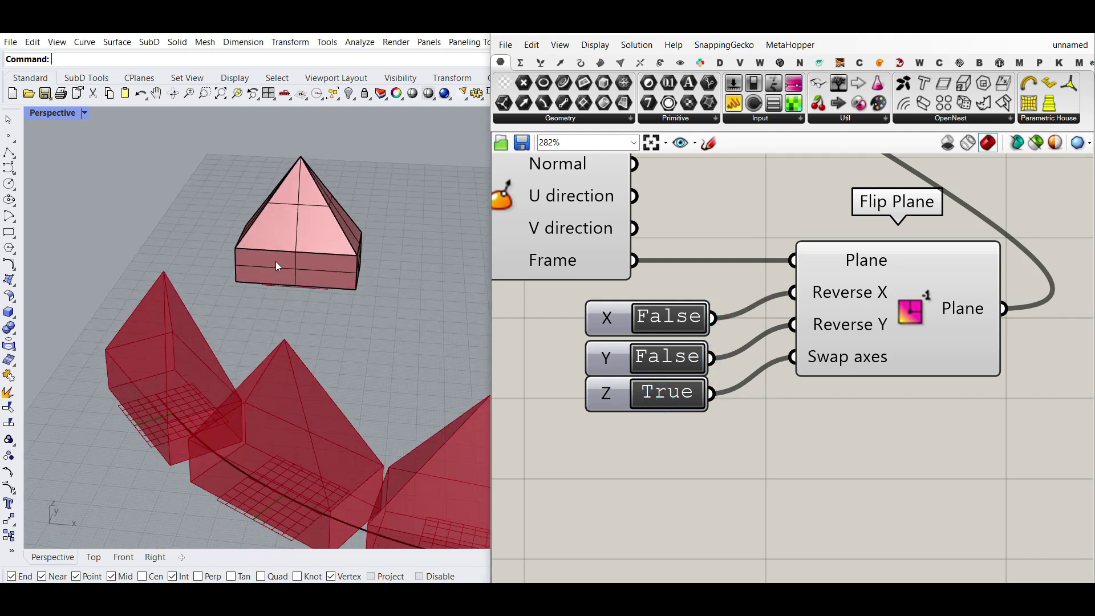
{"action": "scroll", "coordinate": [289, 260], "scroll_direction": "down", "scroll_amount": 6}
{"action": "double_click", "coordinate": [660, 396]}
{"action": "double_click", "coordinate": [660, 396]}
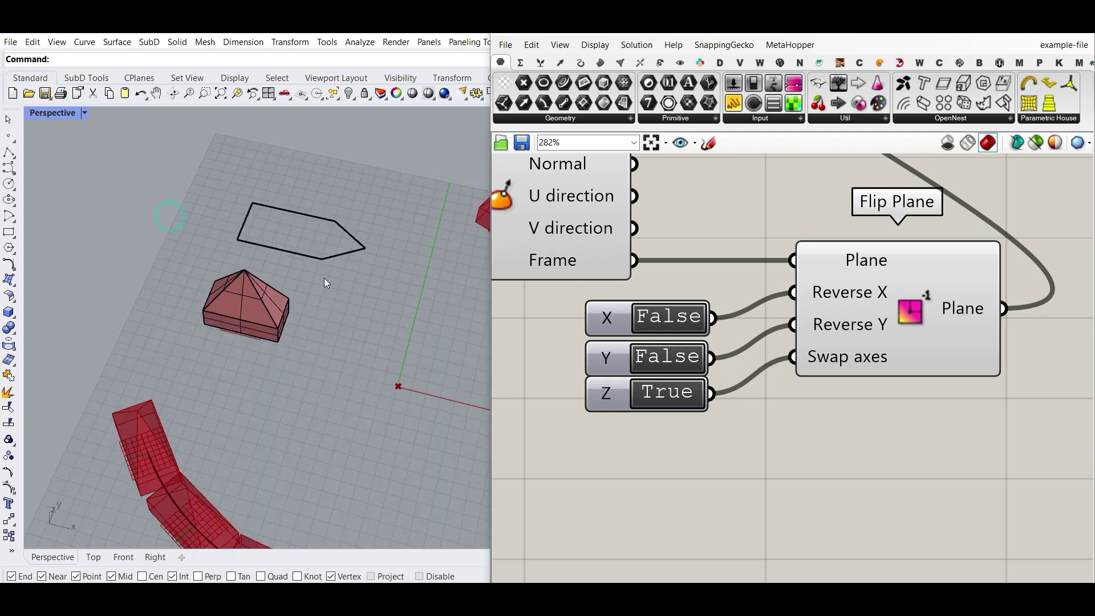
Extrude the closed five-sided curve upward into a solid block
{"action": "scroll", "coordinate": [314, 291], "scroll_direction": "up", "scroll_amount": 3}
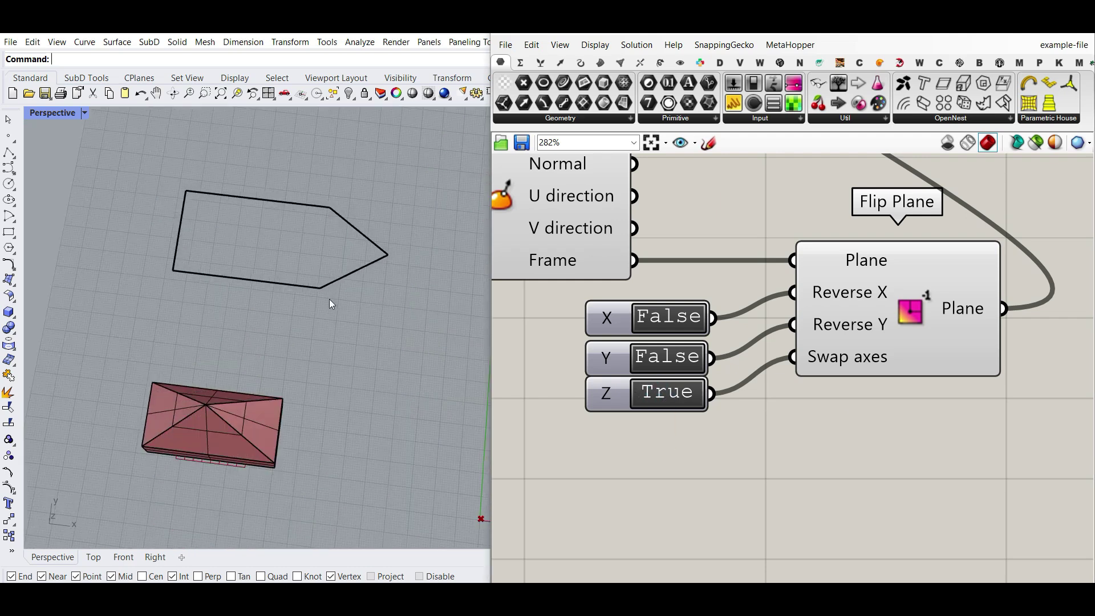
{"action": "left_click", "coordinate": [291, 255]}
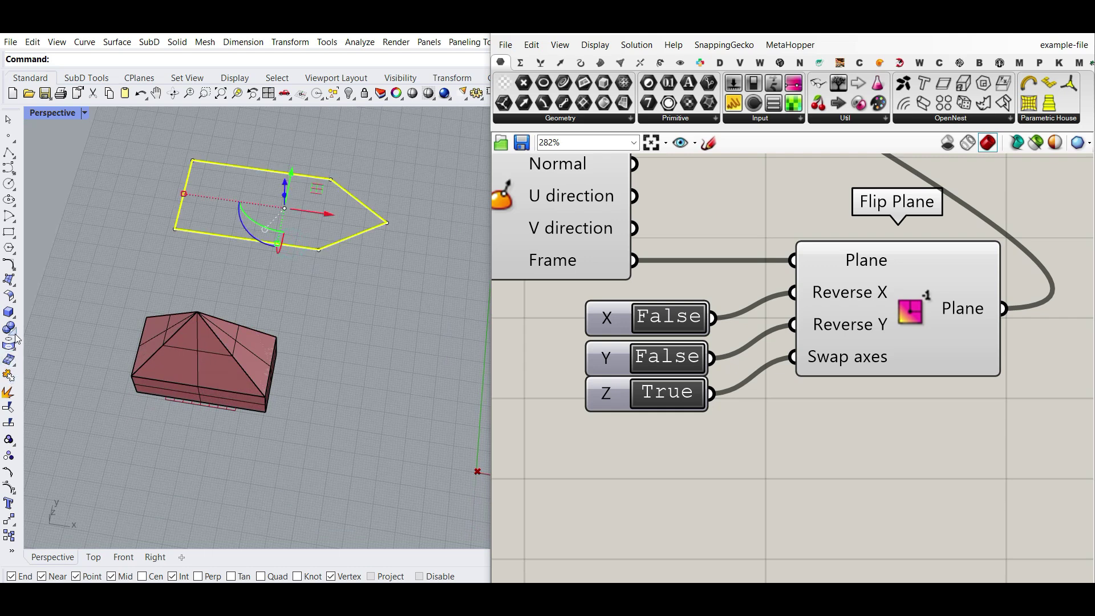
{"action": "left_click", "coordinate": [11, 315]}
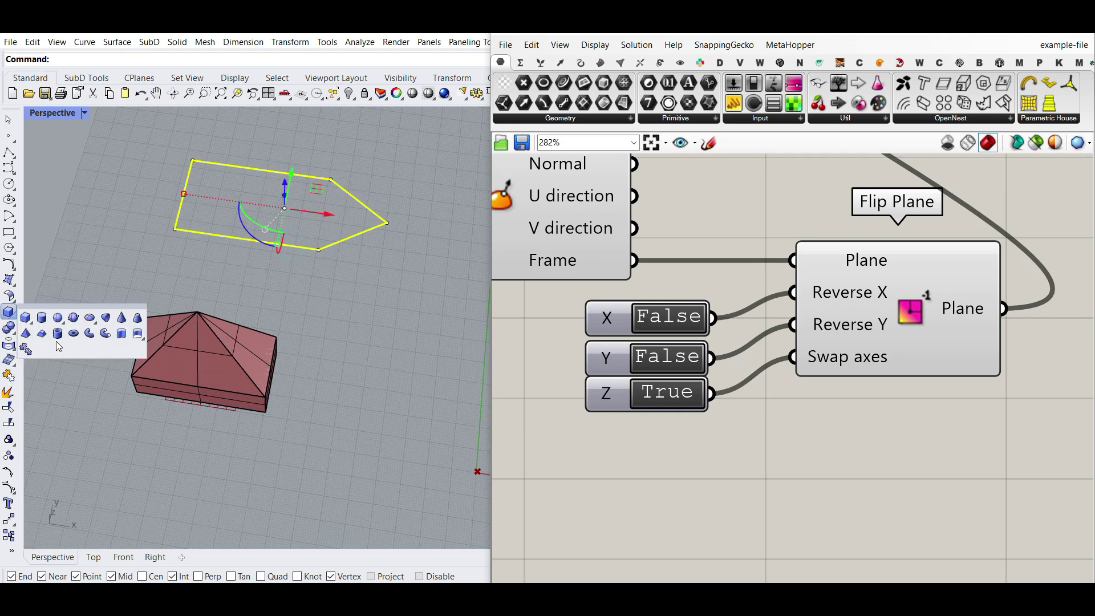
{"action": "left_click", "coordinate": [125, 334]}
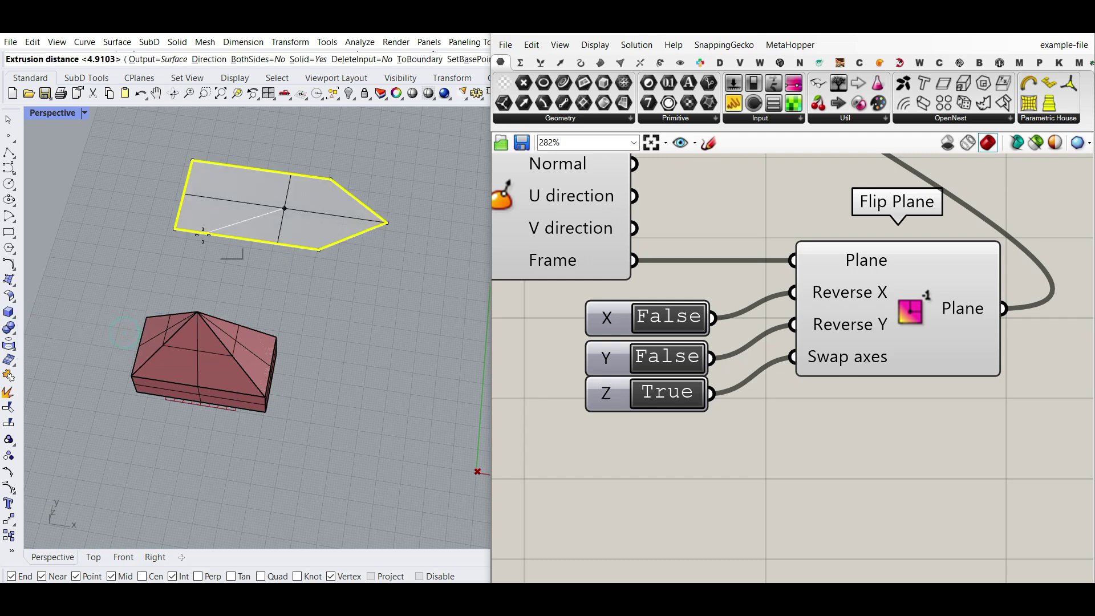
{"action": "scroll", "coordinate": [194, 231], "scroll_direction": "down", "scroll_amount": 5}
{"action": "right_click_drag", "start_coordinate": [194, 232], "coordinate": [205, 171]}
{"action": "scroll", "coordinate": [206, 171], "scroll_direction": "up", "scroll_amount": 5}
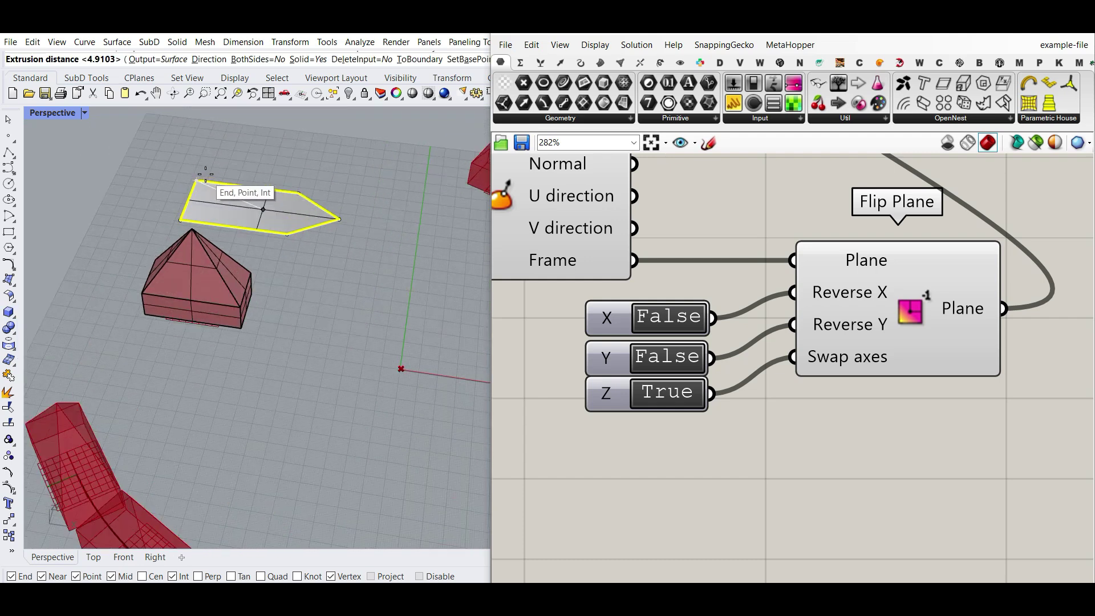
{"action": "left_click", "coordinate": [217, 155]}
{"action": "left_click", "coordinate": [349, 279]}
{"action": "scroll", "coordinate": [295, 282], "scroll_direction": "down", "scroll_amount": 5}
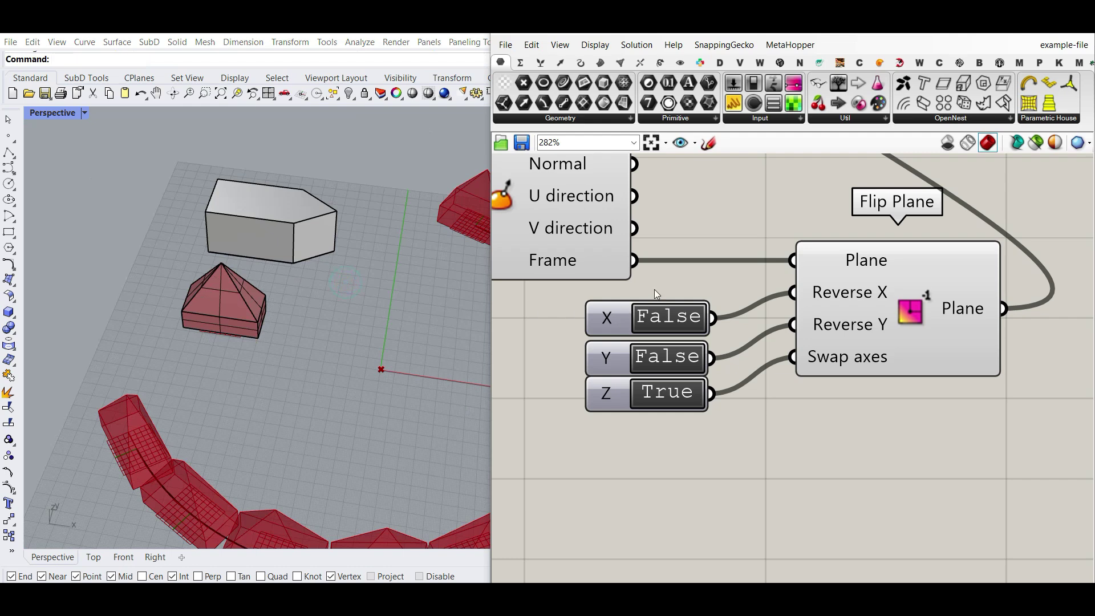
Reference the extruded five-sided block as the Geometry parameter's object in place of the house
{"action": "scroll", "coordinate": [923, 364], "scroll_direction": "down", "scroll_amount": 5}
{"action": "right_click_drag", "start_coordinate": [504, 291], "coordinate": [848, 331]}
{"action": "scroll", "coordinate": [730, 358], "scroll_direction": "down", "scroll_amount": 3}
{"action": "scroll", "coordinate": [650, 336], "scroll_direction": "up", "scroll_amount": 4}
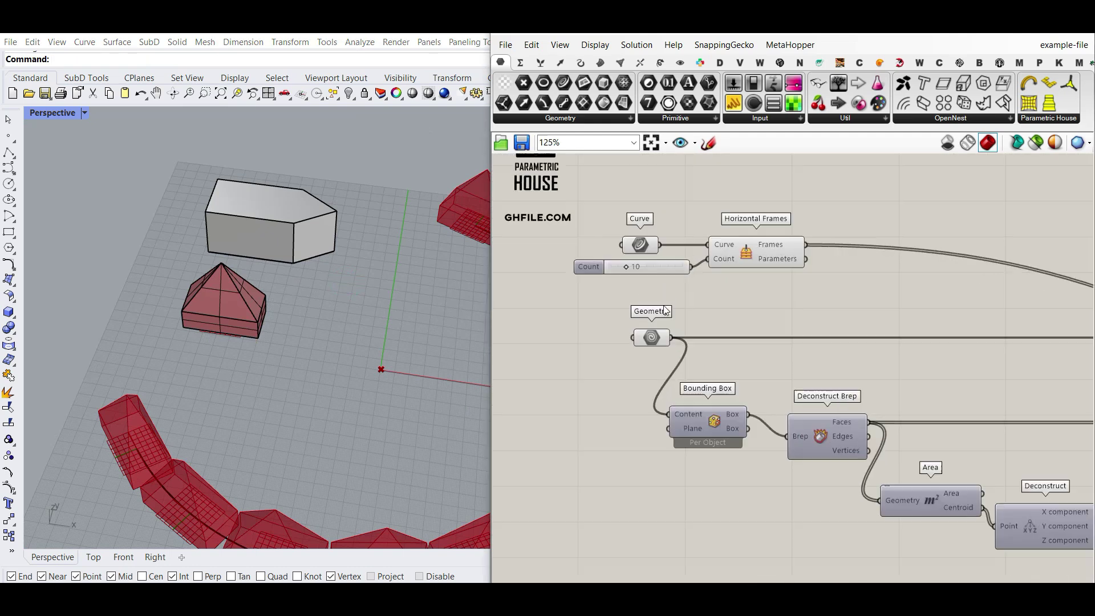
{"action": "right_click", "coordinate": [652, 335]}
{"action": "left_click", "coordinate": [710, 495]}
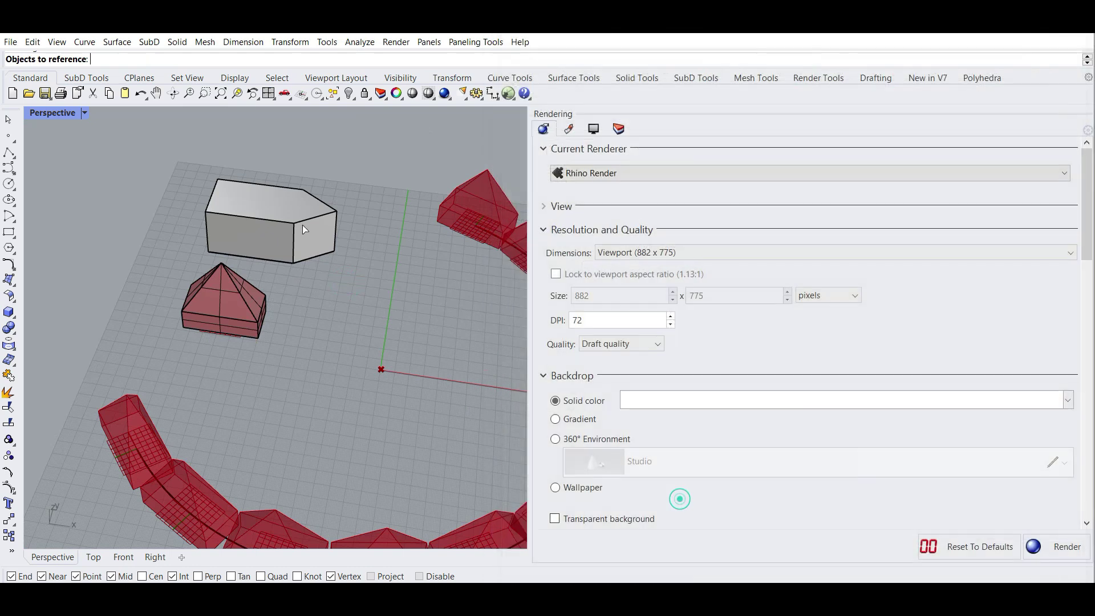
{"action": "left_click", "coordinate": [302, 225]}
{"action": "scroll", "coordinate": [266, 255], "scroll_direction": "down", "scroll_amount": 3}
{"action": "scroll", "coordinate": [268, 269], "scroll_direction": "up", "scroll_amount": 3}
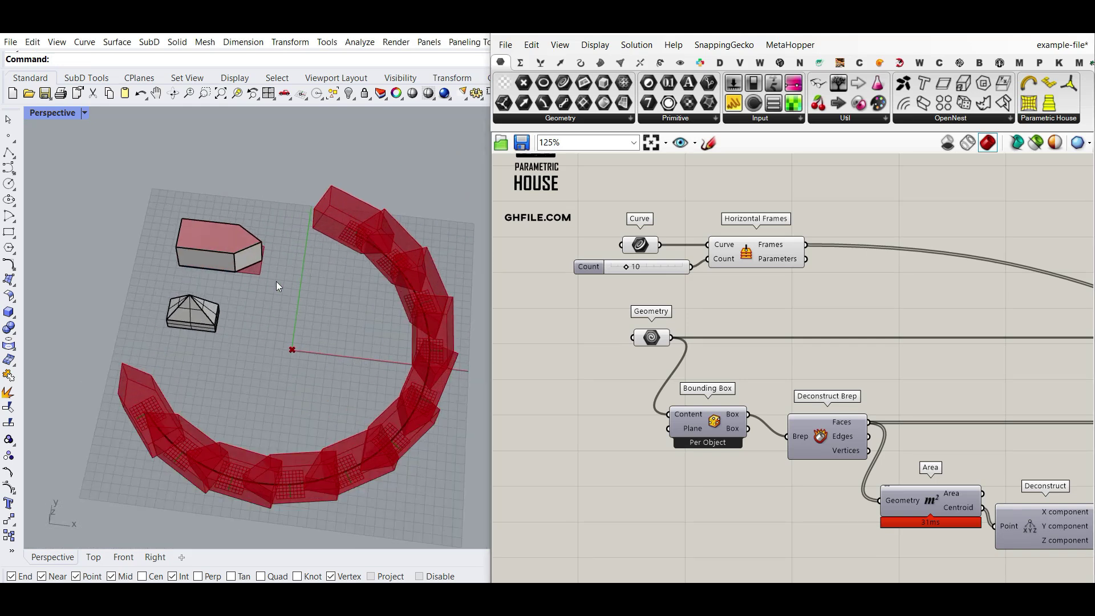
Examine how the five-sided block copies are oriented along the curve compared with the original block
{"action": "scroll", "coordinate": [343, 343], "scroll_direction": "down", "scroll_amount": 3}
{"action": "left_click", "coordinate": [365, 351]}
{"action": "scroll", "coordinate": [303, 347], "scroll_direction": "down", "scroll_amount": 2}
{"action": "left_click_drag", "start_coordinate": [282, 335], "coordinate": [242, 332], "text": "shift"}
{"action": "left_click", "coordinate": [334, 256]}
{"action": "scroll", "coordinate": [396, 327], "scroll_direction": "up", "scroll_amount": 6}
{"action": "right_click_drag", "start_coordinate": [396, 329], "coordinate": [356, 368]}
{"action": "scroll", "coordinate": [678, 345], "scroll_direction": "down", "scroll_amount": 5}
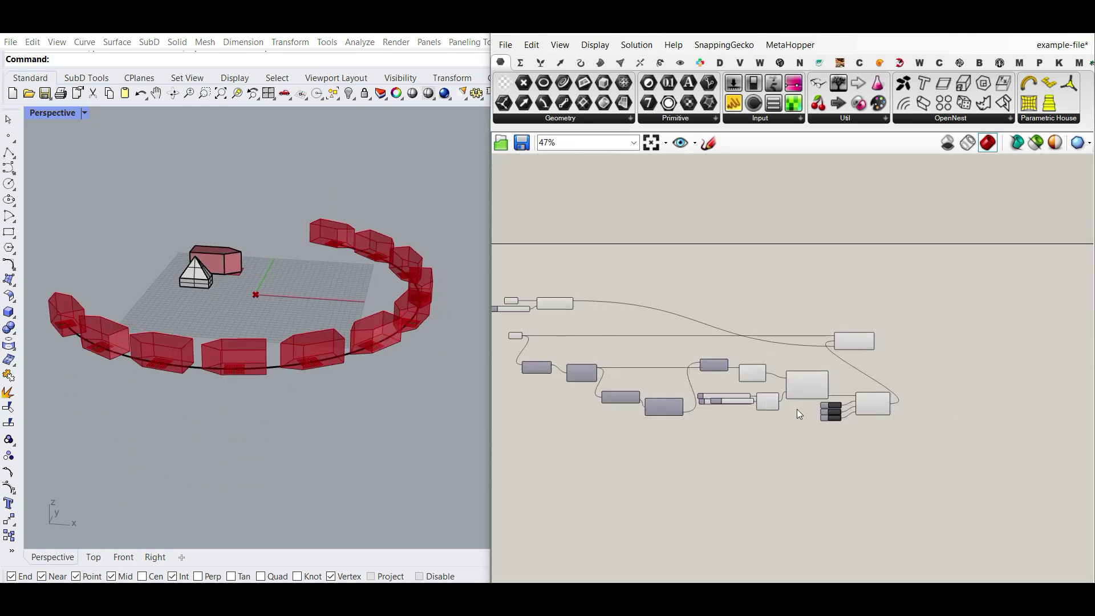
Try X True, Y False and Z True on the Flip Plane toggles and examine how the copies sit on the curve
{"action": "scroll", "coordinate": [804, 412], "scroll_direction": "up", "scroll_amount": 6}
{"action": "double_click", "coordinate": [867, 429]}
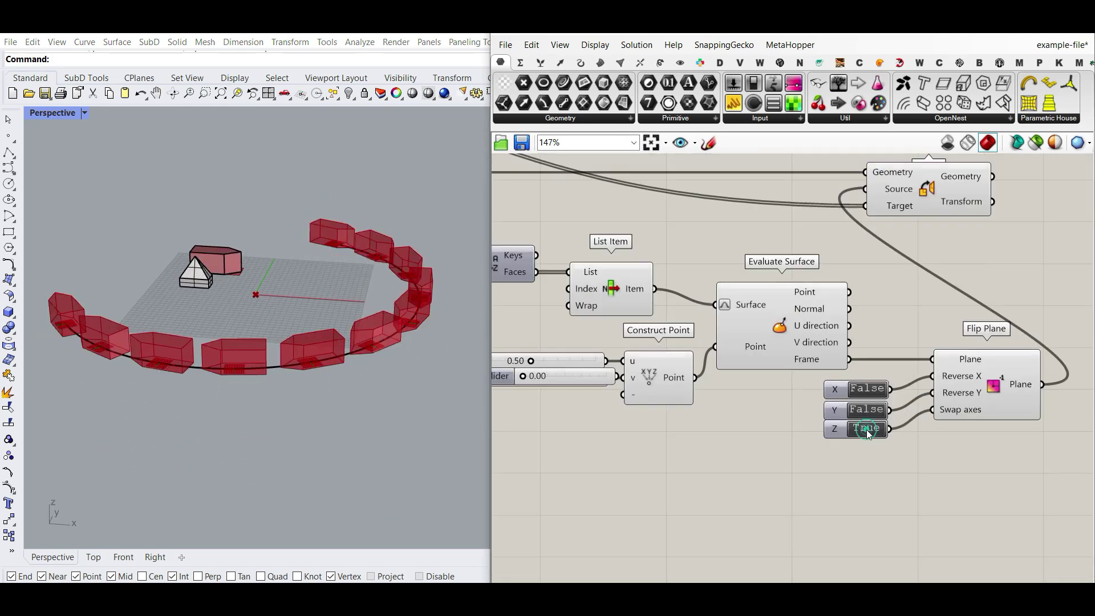
{"action": "double_click", "coordinate": [871, 392]}
{"action": "double_click", "coordinate": [869, 391]}
{"action": "right_click_drag", "start_coordinate": [323, 343], "coordinate": [321, 381]}
{"action": "scroll", "coordinate": [321, 380], "scroll_direction": "up", "scroll_amount": 4}
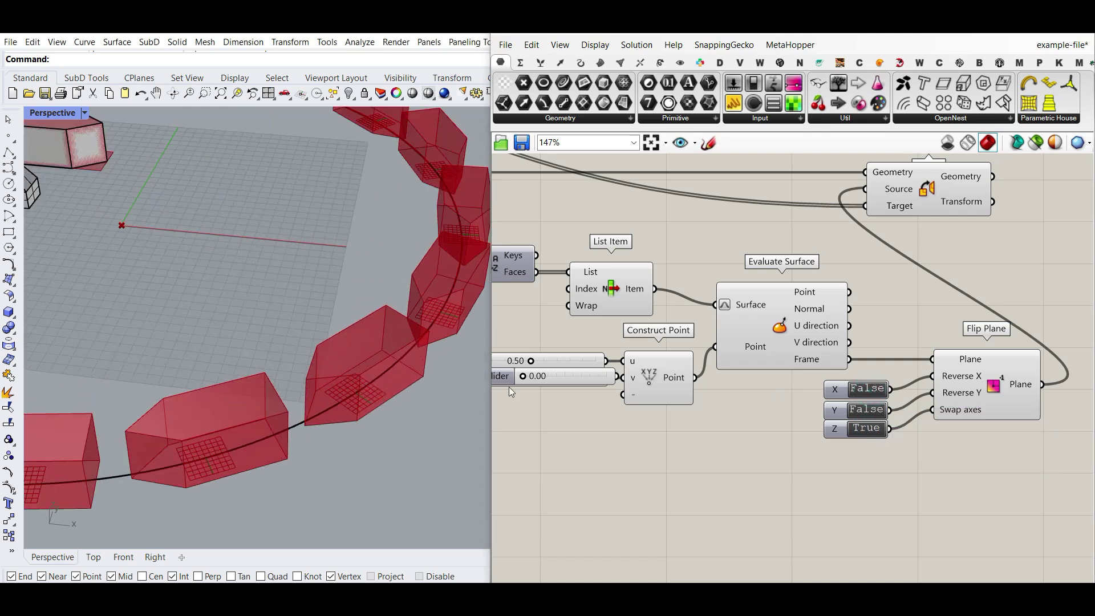
{"action": "double_click", "coordinate": [867, 410]}
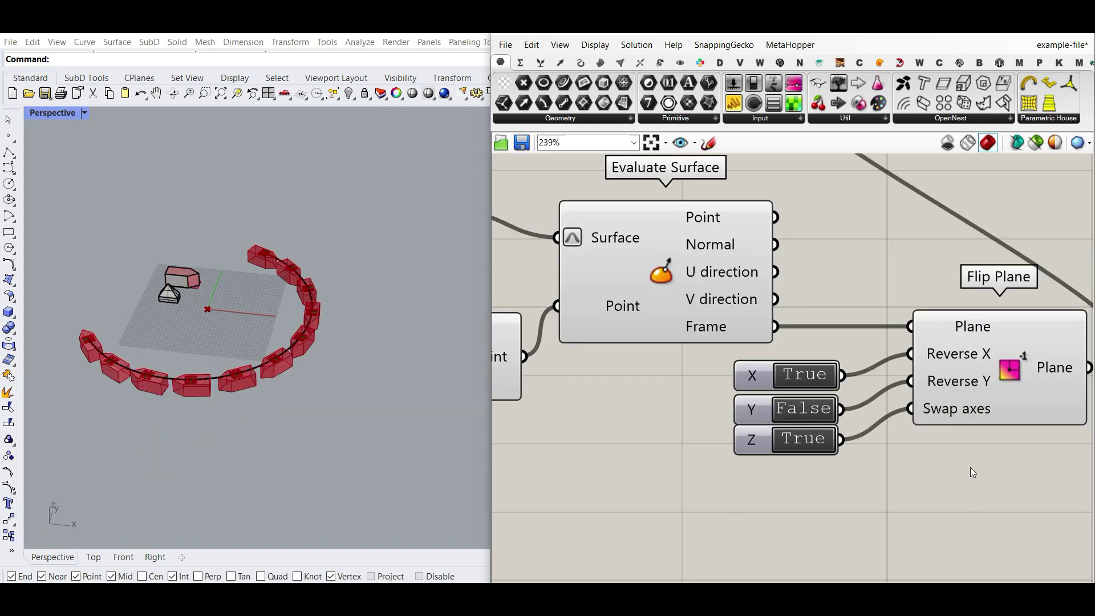
{"action": "scroll", "coordinate": [238, 381], "scroll_direction": "up", "scroll_amount": 5}
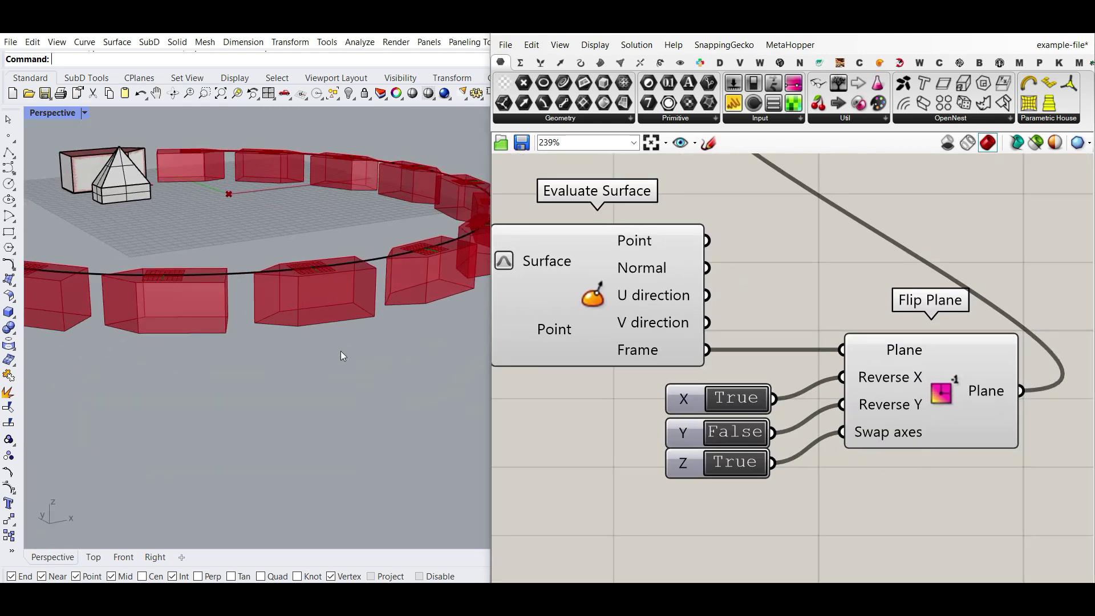
{"action": "scroll", "coordinate": [270, 399], "scroll_direction": "down", "scroll_amount": 6}
{"action": "scroll", "coordinate": [289, 372], "scroll_direction": "up", "scroll_amount": 8}
{"action": "scroll", "coordinate": [290, 376], "scroll_direction": "down", "scroll_amount": 5}
{"action": "scroll", "coordinate": [309, 389], "scroll_direction": "up", "scroll_amount": 6}
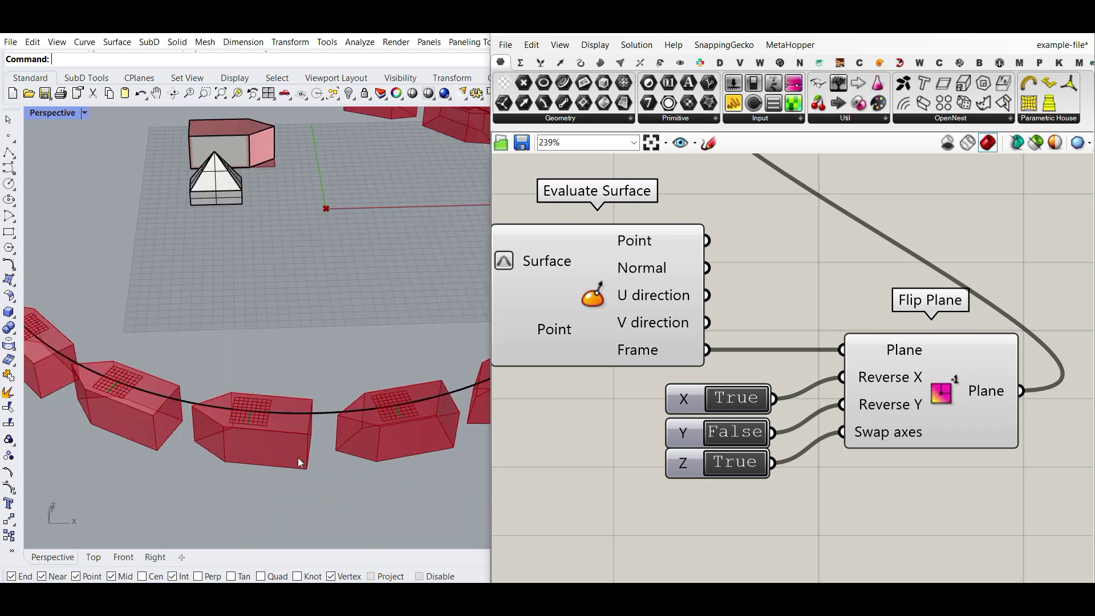
Try several X, Y and Z toggle combinations on Flip Plane, returning to X False, Y False and Z True
{"action": "double_click", "coordinate": [738, 406]}
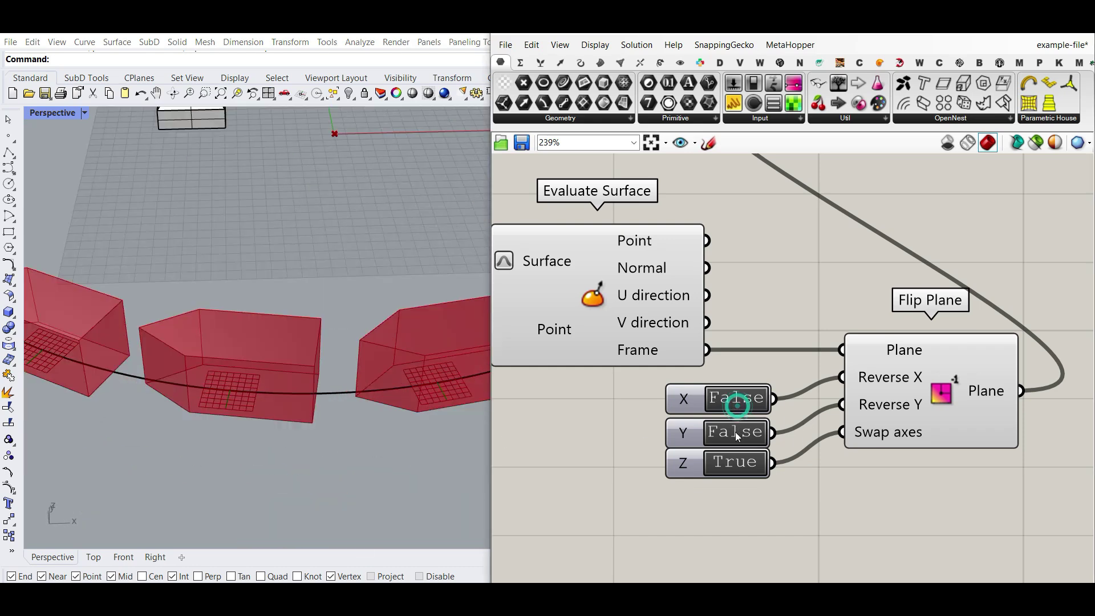
{"action": "double_click", "coordinate": [735, 432]}
{"action": "double_click", "coordinate": [737, 467]}
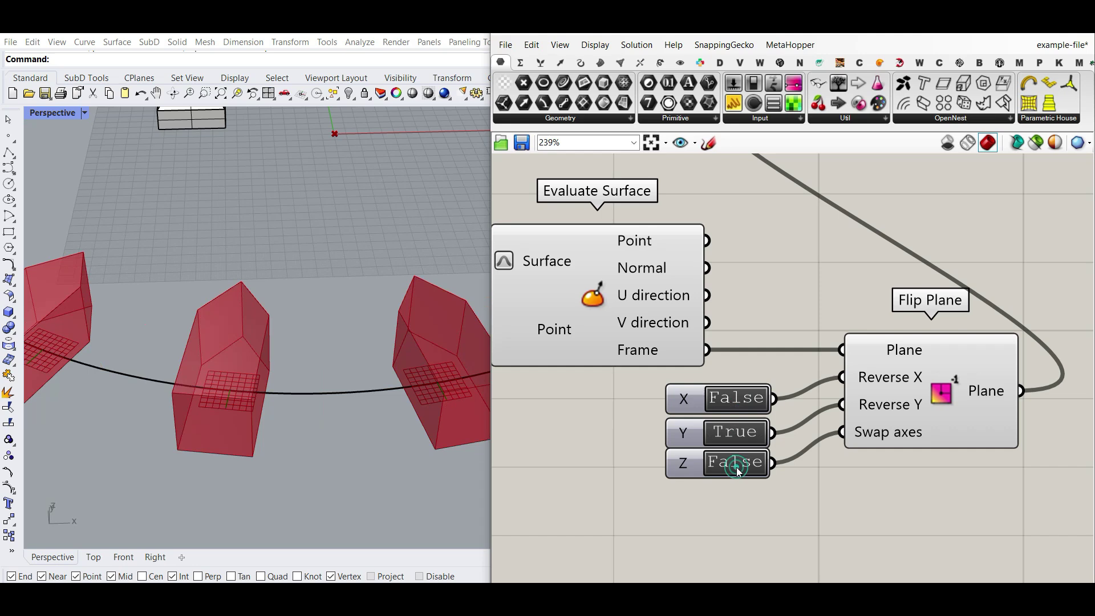
{"action": "double_click", "coordinate": [735, 433]}
{"action": "double_click", "coordinate": [735, 403]}
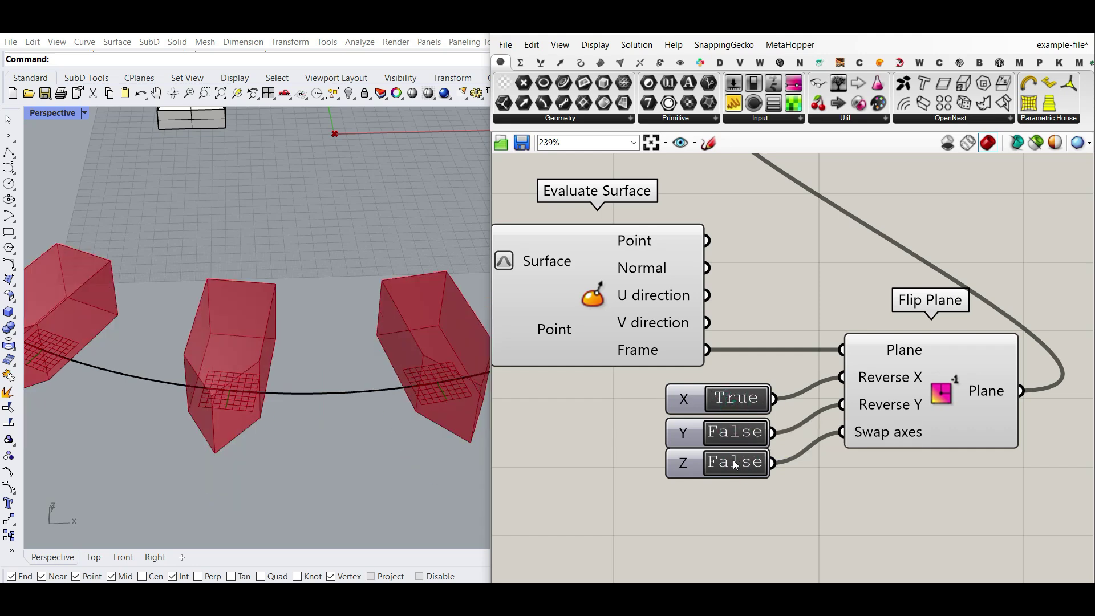
{"action": "double_click", "coordinate": [734, 462]}
{"action": "double_click", "coordinate": [735, 402]}
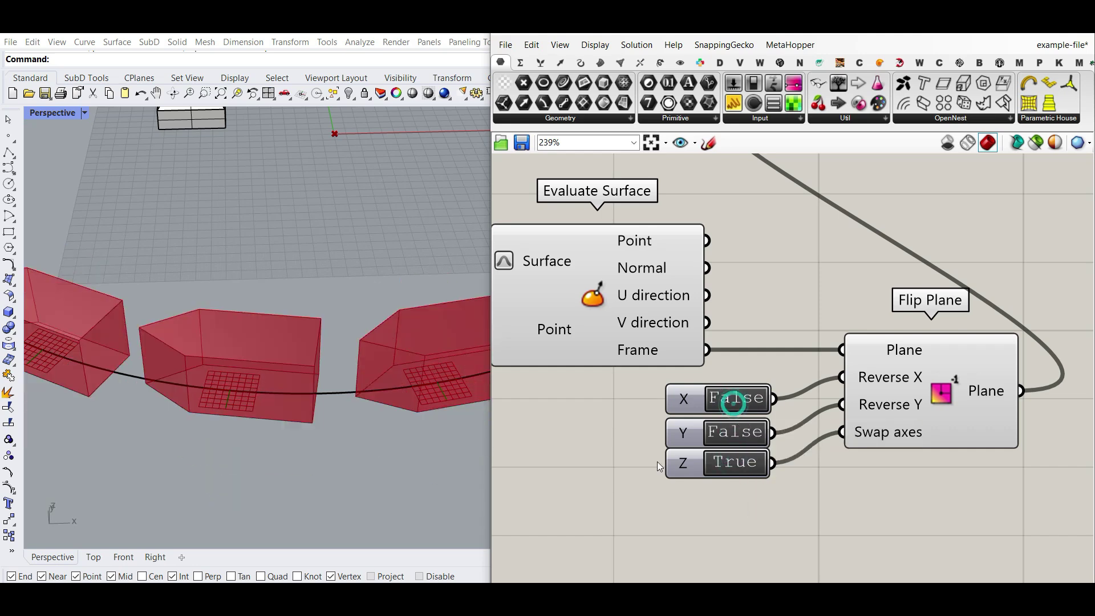
Try reversing only the Y axis with Z still True and examine the copies along the curve
{"action": "scroll", "coordinate": [275, 351], "scroll_direction": "down", "scroll_amount": 9}
{"action": "right_click_drag", "start_coordinate": [276, 365], "coordinate": [279, 395]}
{"action": "scroll", "coordinate": [278, 395], "scroll_direction": "up", "scroll_amount": 4}
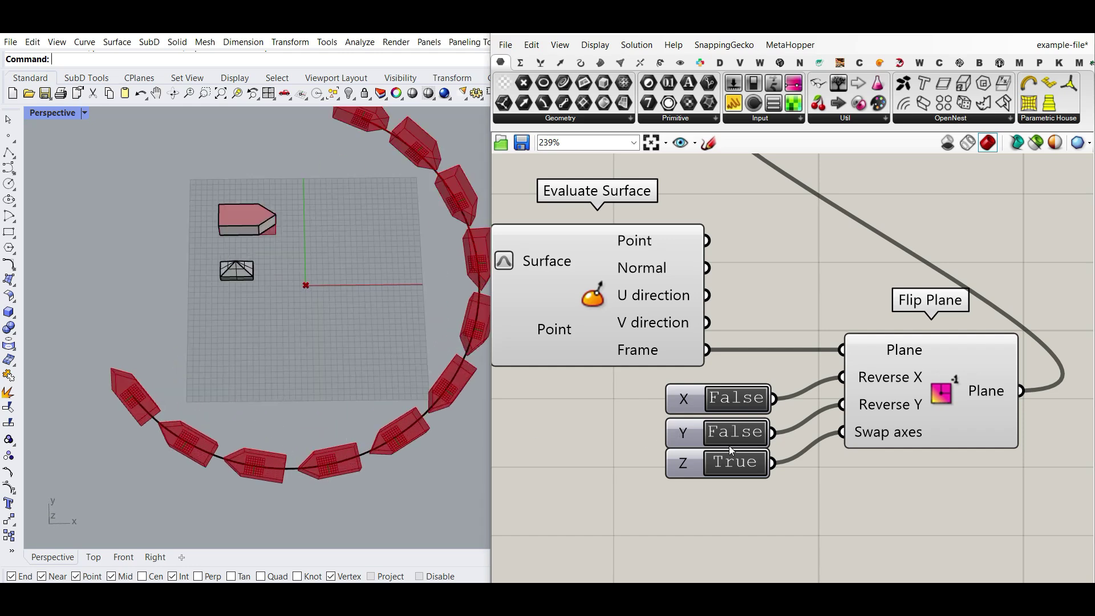
{"action": "double_click", "coordinate": [735, 432]}
{"action": "right_click_drag", "start_coordinate": [274, 320], "coordinate": [326, 261]}
{"action": "scroll", "coordinate": [303, 281], "scroll_direction": "up", "scroll_amount": 5}
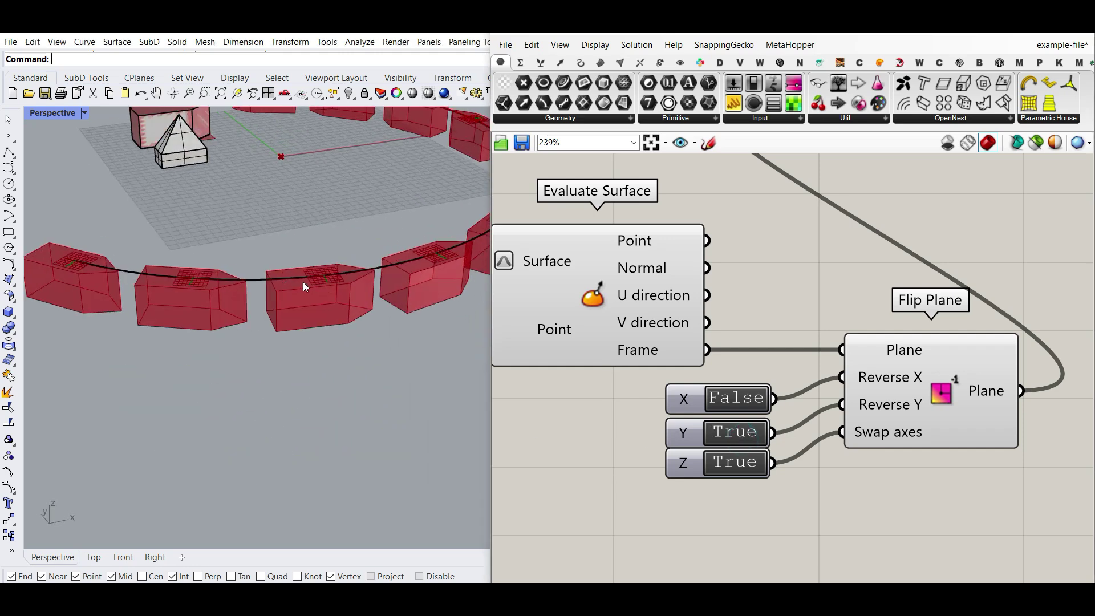
Try X and Y True with Z False, and X and Z True with Y False, and return X to False
{"action": "double_click", "coordinate": [725, 462]}
{"action": "double_click", "coordinate": [742, 398]}
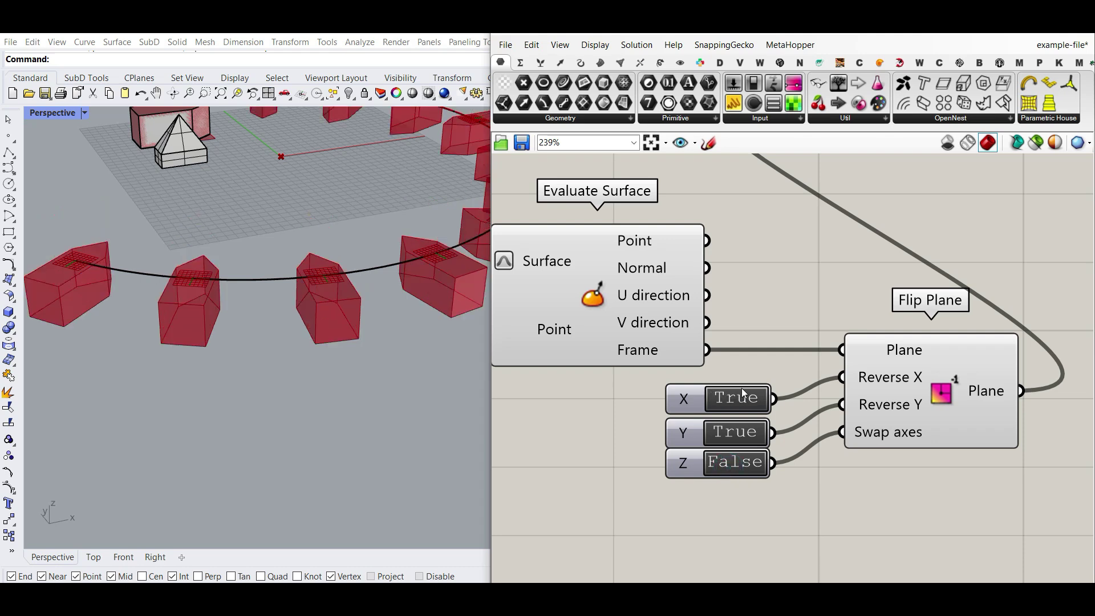
{"action": "double_click", "coordinate": [734, 434]}
{"action": "double_click", "coordinate": [737, 463]}
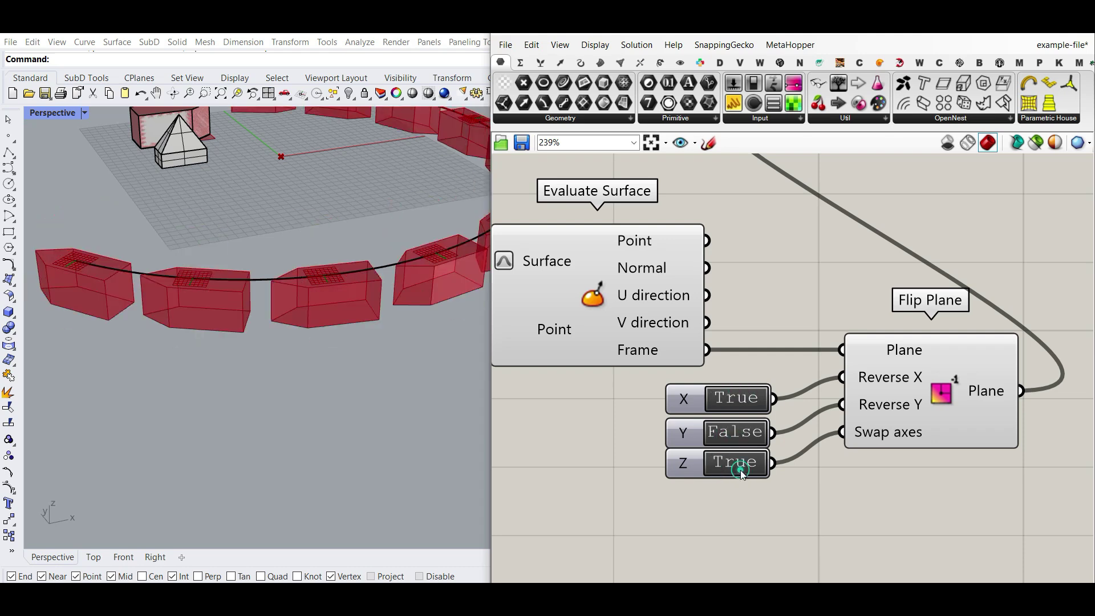
{"action": "double_click", "coordinate": [741, 399]}
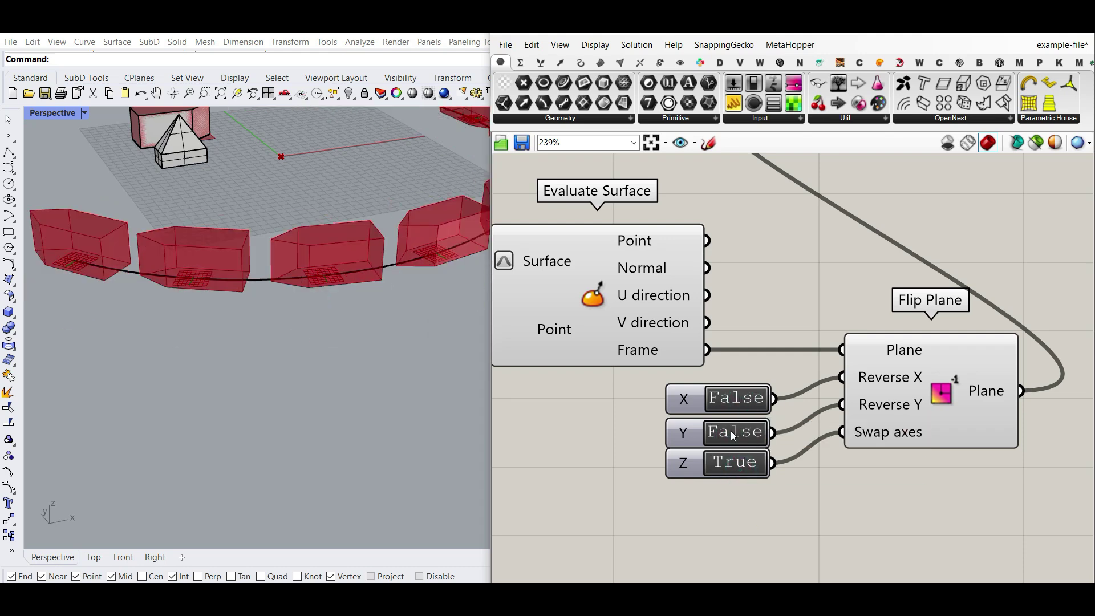
Set the Y and X toggles to True and inspect the copies along the whole curve
{"action": "double_click", "coordinate": [733, 433]}
{"action": "double_click", "coordinate": [732, 402]}
{"action": "right_click_drag", "start_coordinate": [175, 269], "coordinate": [187, 392]}
{"action": "right_click_drag", "start_coordinate": [464, 255], "coordinate": [232, 296]}
{"action": "scroll", "coordinate": [199, 237], "scroll_direction": "up", "scroll_amount": 5}
{"action": "scroll", "coordinate": [232, 295], "scroll_direction": "down", "scroll_amount": 10}
Delete the unused unnamed slider that overlaps the v slider beside Construct Point
{"action": "scroll", "coordinate": [875, 321], "scroll_direction": "down", "scroll_amount": 6}
{"action": "right_click_drag", "start_coordinate": [674, 342], "coordinate": [1067, 428]}
{"action": "right_click_drag", "start_coordinate": [1090, 468], "coordinate": [949, 463]}
{"action": "scroll", "coordinate": [865, 410], "scroll_direction": "up", "scroll_amount": 4}
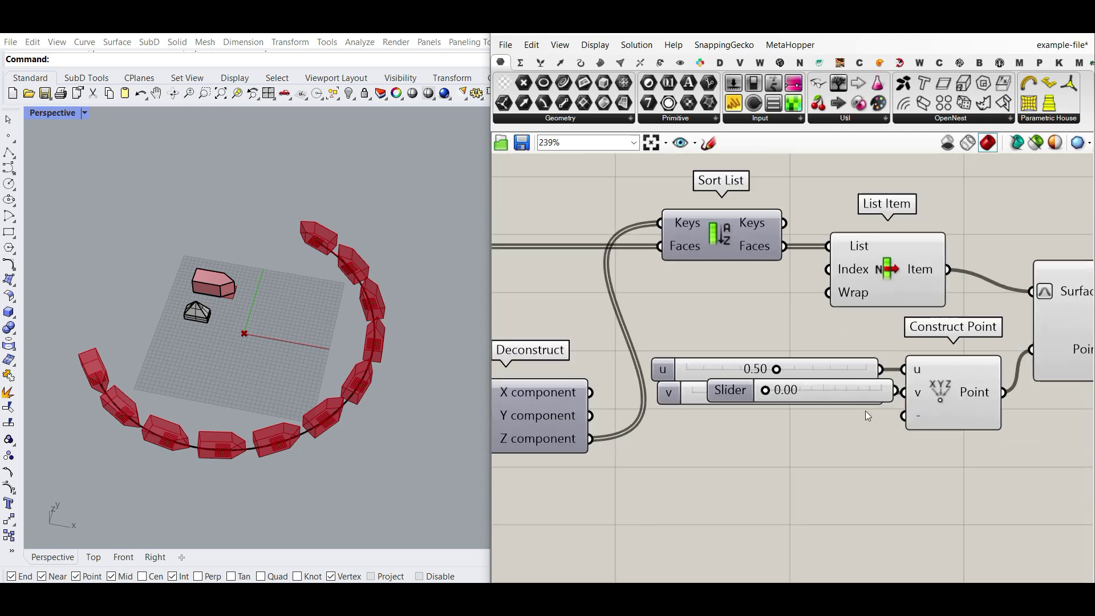
{"action": "scroll", "coordinate": [805, 382], "scroll_direction": "up", "scroll_amount": 2}
{"action": "left_click_drag", "start_coordinate": [805, 383], "coordinate": [757, 456]}
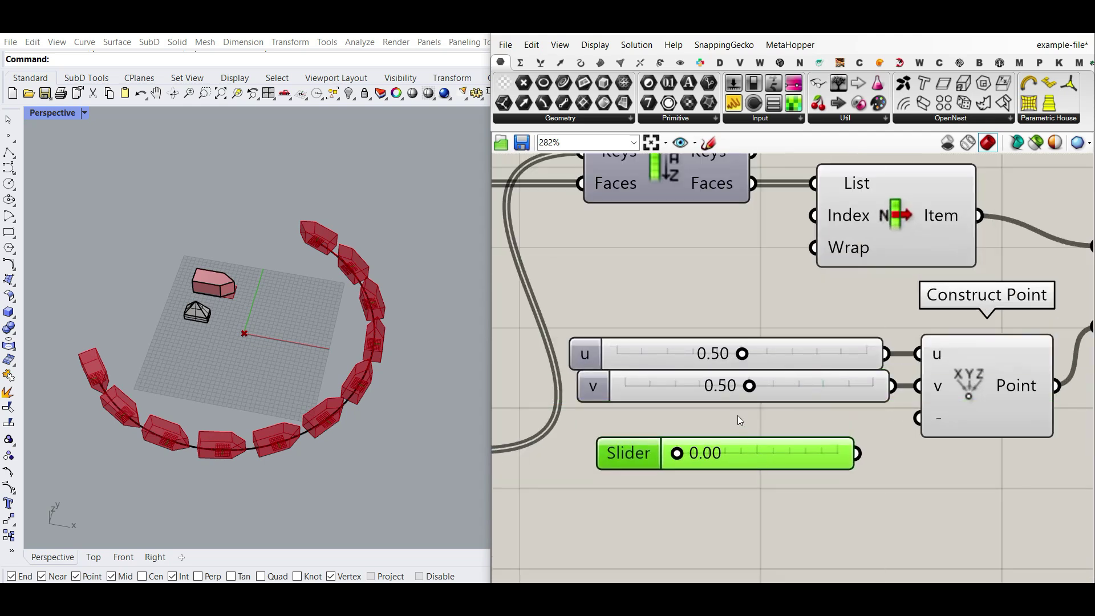
{"action": "key", "text": "Delete"}
Try shifting the base point with u at 0.53 and v at 0.42, and undo both slider changes
{"action": "left_click_drag", "start_coordinate": [749, 354], "coordinate": [731, 386]}
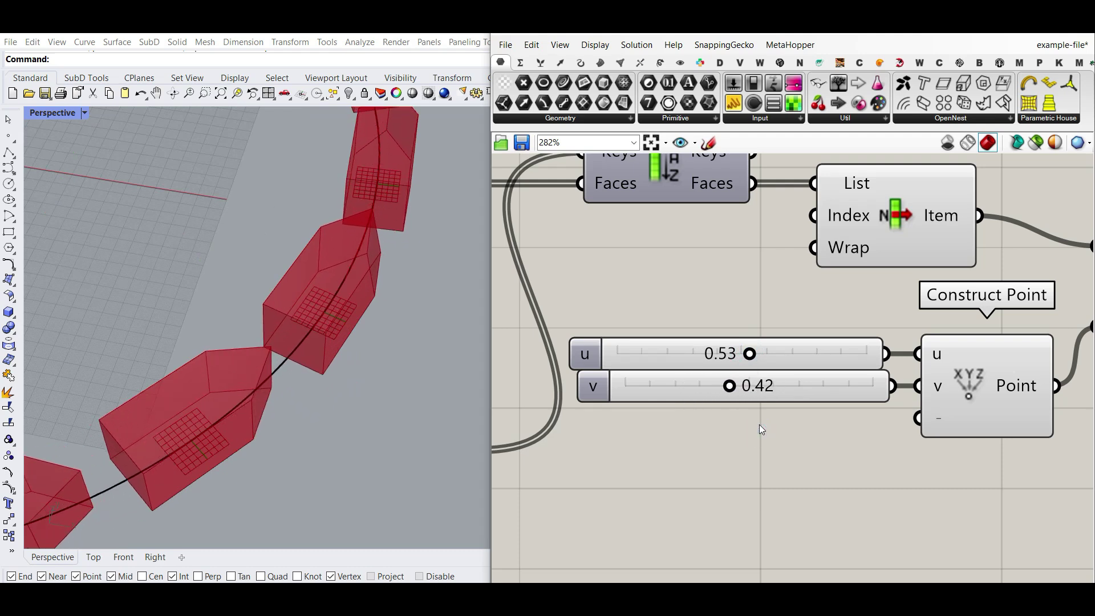
{"action": "key", "text": "ctrl+z"}
{"action": "key", "text": "ctrl+z"}
{"action": "scroll", "coordinate": [313, 367], "scroll_direction": "down", "scroll_amount": 10}
Move the Orient component farther along the canvas to make room for another component before it
{"action": "right_click_drag", "start_coordinate": [836, 358], "coordinate": [700, 316]}
{"action": "scroll", "coordinate": [700, 316], "scroll_direction": "down", "scroll_amount": 1}
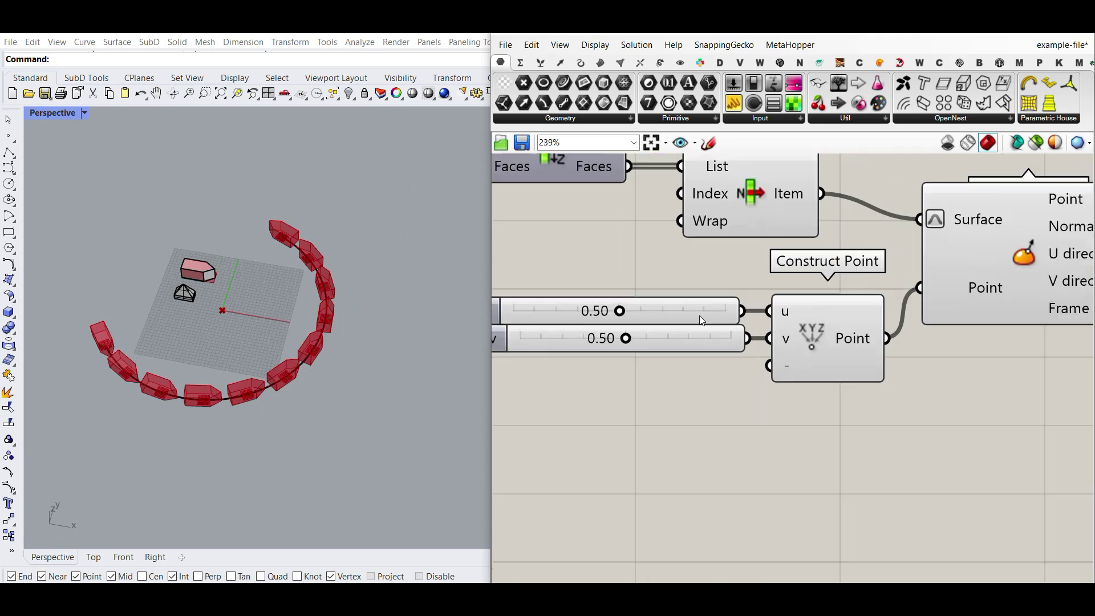
{"action": "scroll", "coordinate": [701, 319], "scroll_direction": "down", "scroll_amount": 5}
{"action": "right_click_drag", "start_coordinate": [702, 249], "coordinate": [835, 369]}
{"action": "left_click_drag", "start_coordinate": [825, 348], "coordinate": [928, 342]}
Add a Scale component near the Geometry parameter
{"action": "right_click_drag", "start_coordinate": [704, 346], "coordinate": [872, 381]}
{"action": "right_click_drag", "start_coordinate": [535, 387], "coordinate": [807, 365]}
{"action": "double_click", "coordinate": [759, 378]}
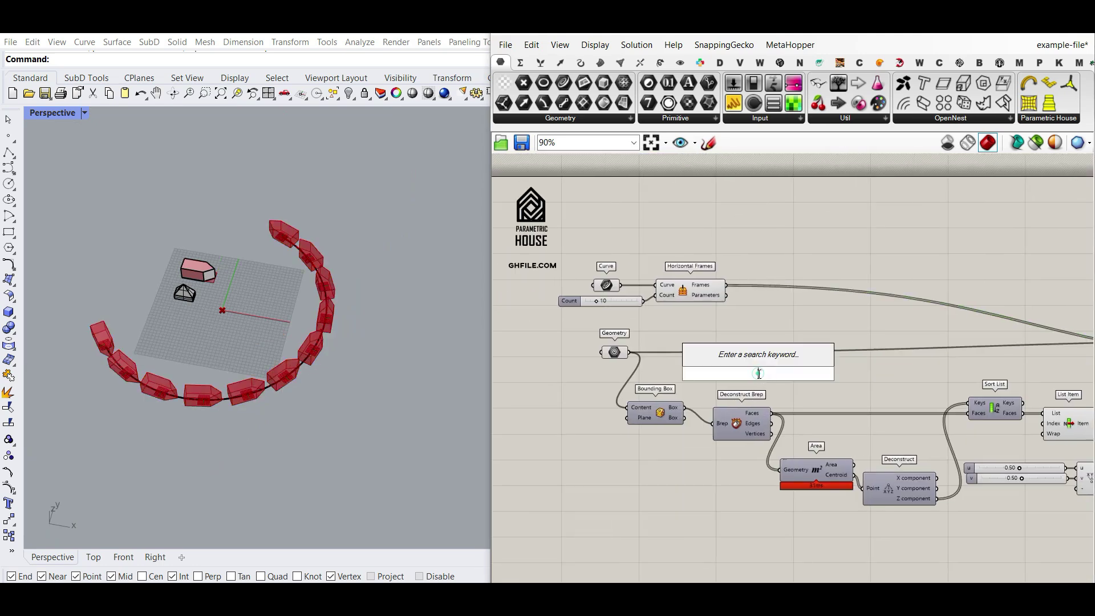
{"action": "left_click", "coordinate": [661, 63]}
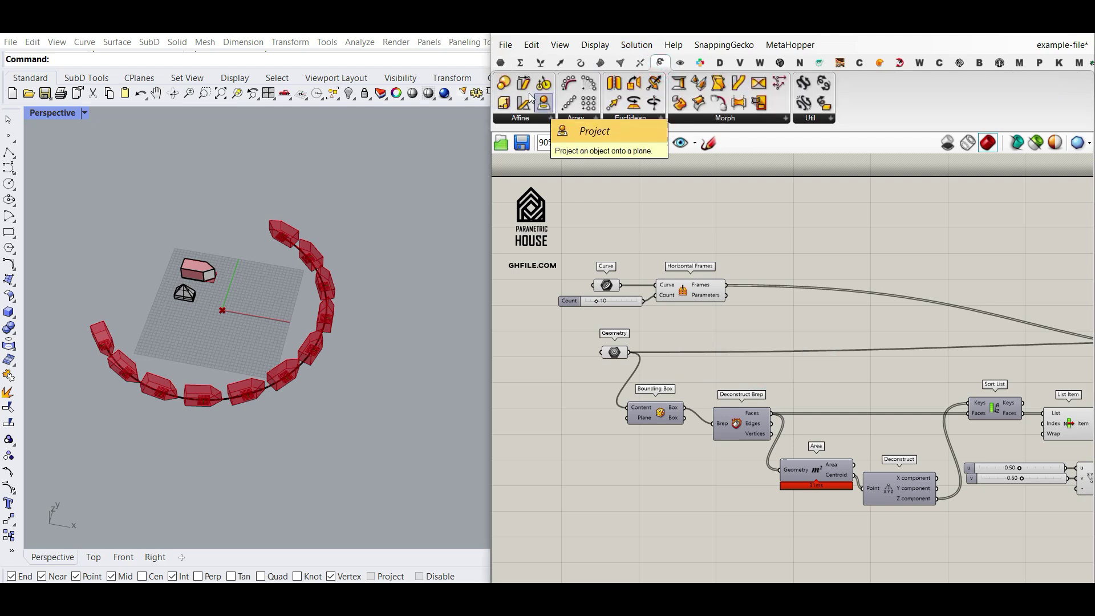
{"action": "left_click", "coordinate": [509, 84]}
{"action": "scroll", "coordinate": [646, 371], "scroll_direction": "up", "scroll_amount": 3}
{"action": "left_click", "coordinate": [685, 368]}
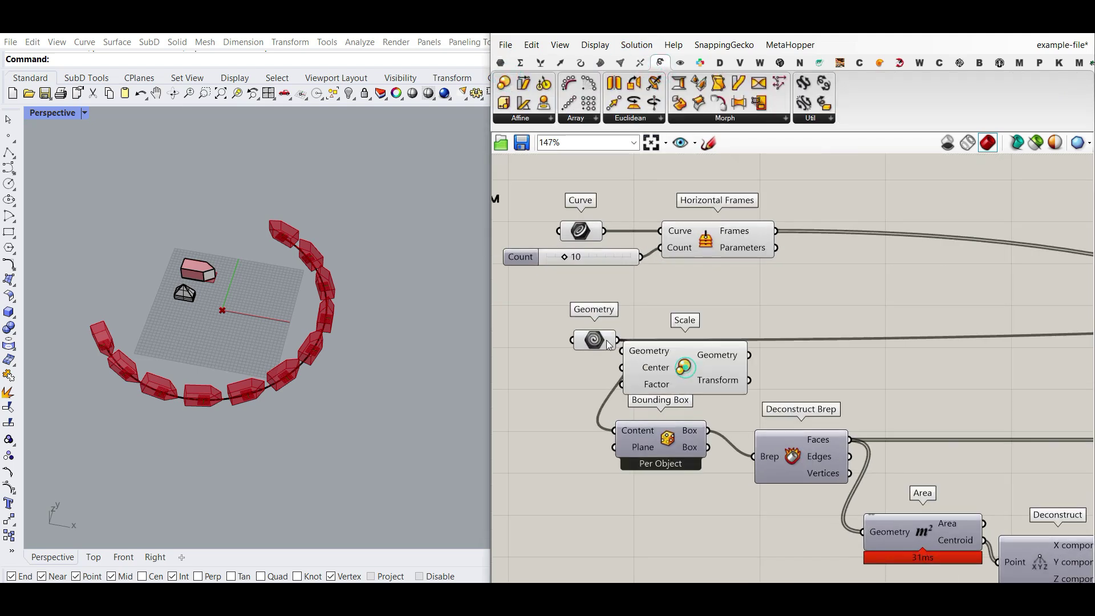
Place Scale just before Orient and feed the Geometry parameter into its Geometry input
{"action": "scroll", "coordinate": [675, 371], "scroll_direction": "down", "scroll_amount": 3}
{"action": "left_click_drag", "start_coordinate": [933, 341], "coordinate": [1010, 348]}
{"action": "right_click_drag", "start_coordinate": [1010, 348], "coordinate": [636, 357]}
{"action": "scroll", "coordinate": [635, 357], "scroll_direction": "up", "scroll_amount": 2}
{"action": "left_click_drag", "start_coordinate": [633, 357], "coordinate": [672, 369]}
{"action": "left_click", "coordinate": [737, 378]}
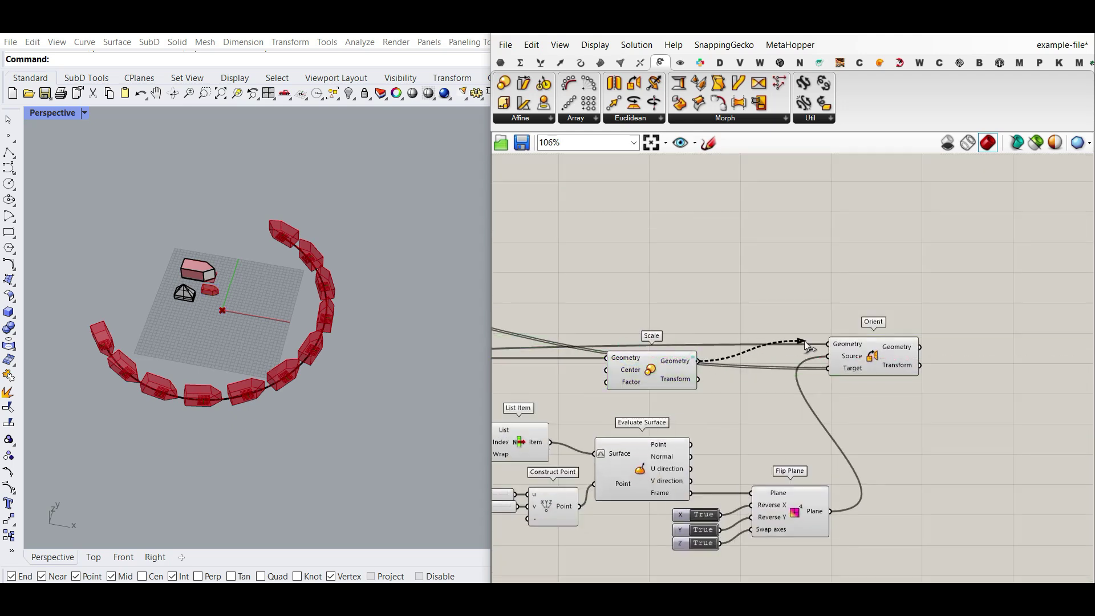
Connect Scale's Geometry output to Orient's Geometry input and tidy Scale's position beside Orient
{"action": "left_click_drag", "start_coordinate": [805, 341], "coordinate": [828, 344]}
{"action": "right_click_drag", "start_coordinate": [758, 271], "coordinate": [989, 259]}
{"action": "scroll", "coordinate": [799, 386], "scroll_direction": "up", "scroll_amount": 3}
{"action": "right_click_drag", "start_coordinate": [861, 350], "coordinate": [748, 322]}
{"action": "left_click", "coordinate": [826, 337]}
{"action": "left_click_drag", "start_coordinate": [750, 323], "coordinate": [731, 327]}
{"action": "left_click", "coordinate": [718, 381]}
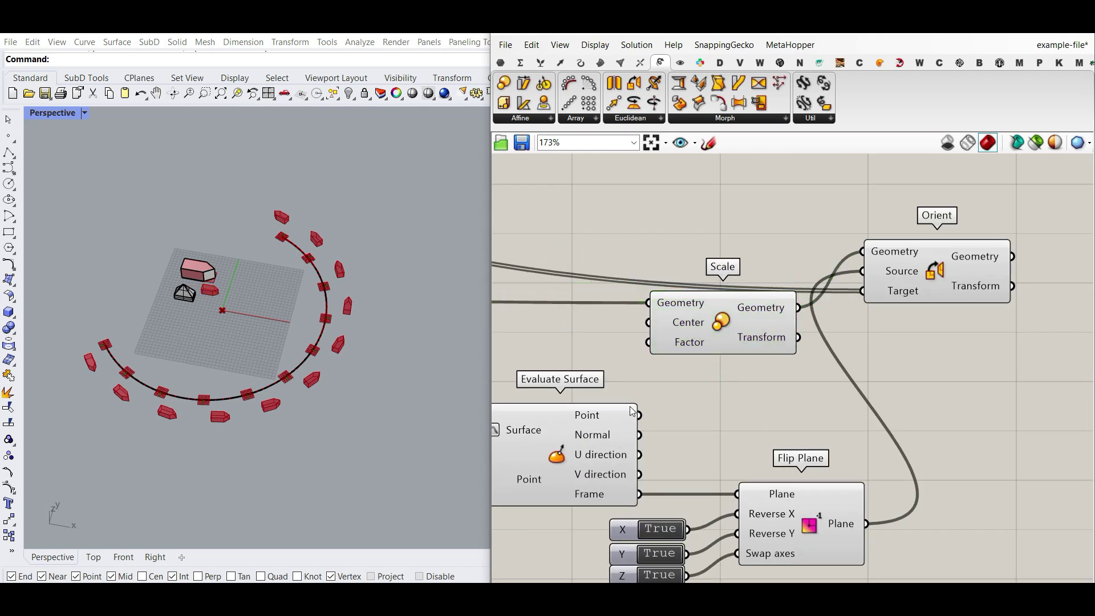
Connect Evaluate Surface's Point output to Scale's Center input and check the scaled block from below
{"action": "left_click_drag", "start_coordinate": [575, 337], "coordinate": [648, 324]}
{"action": "right_click_drag", "start_coordinate": [228, 322], "coordinate": [228, 262]}
{"action": "scroll", "coordinate": [183, 262], "scroll_direction": "up", "scroll_amount": 10}
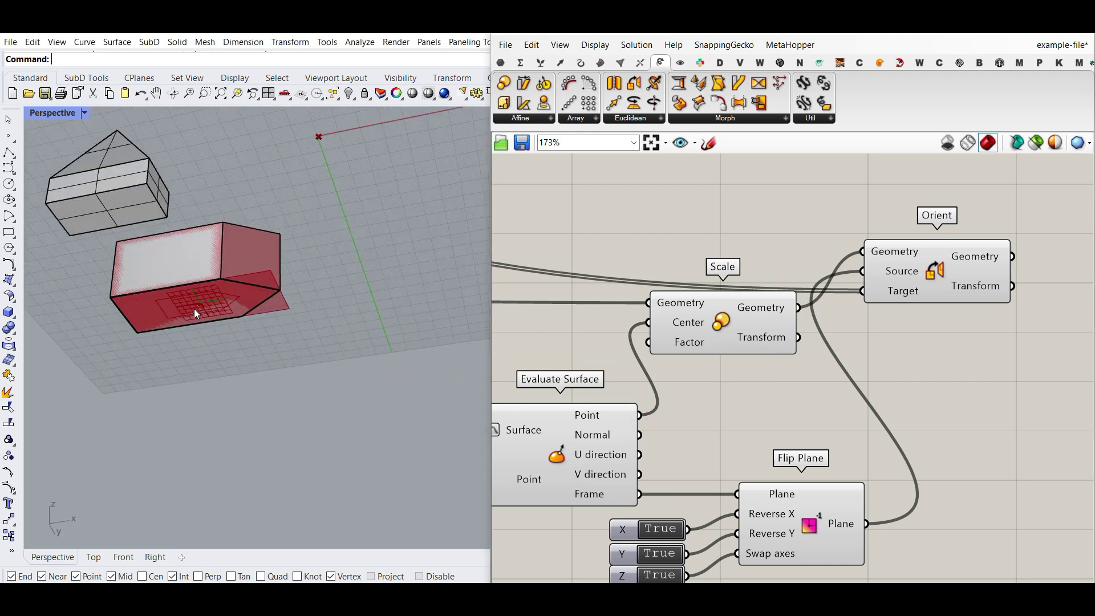
Add a number slider ranging from 0.1 to 3.00 beside the Scale component's Factor input and rename it Scale
{"action": "right_click_drag", "start_coordinate": [538, 346], "coordinate": [649, 394]}
{"action": "double_click", "coordinate": [650, 394]}
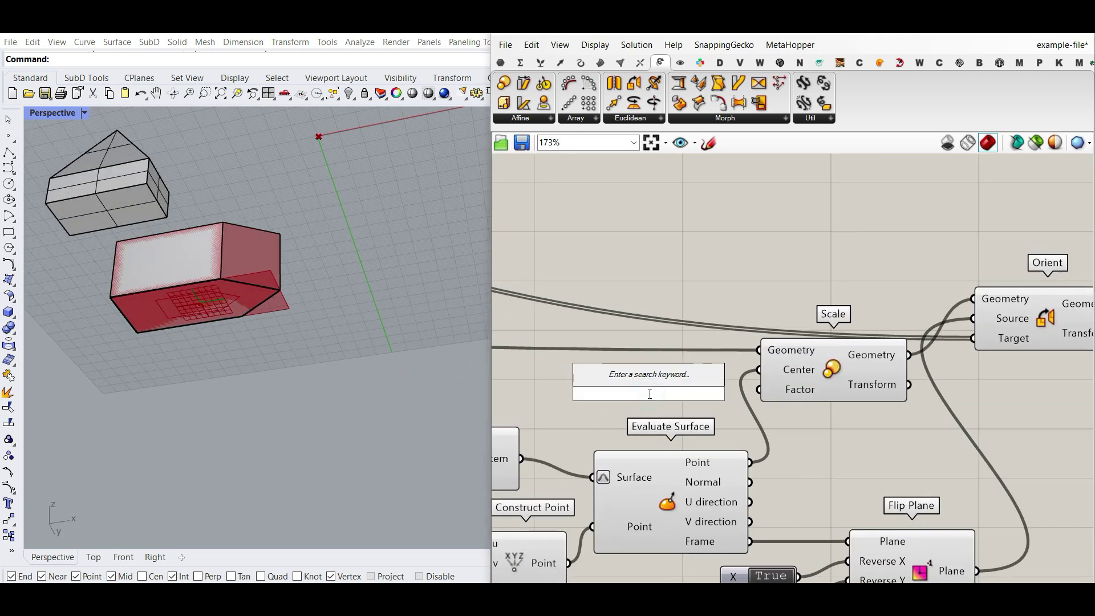
{"action": "type", "text": "0.1..3.00"}
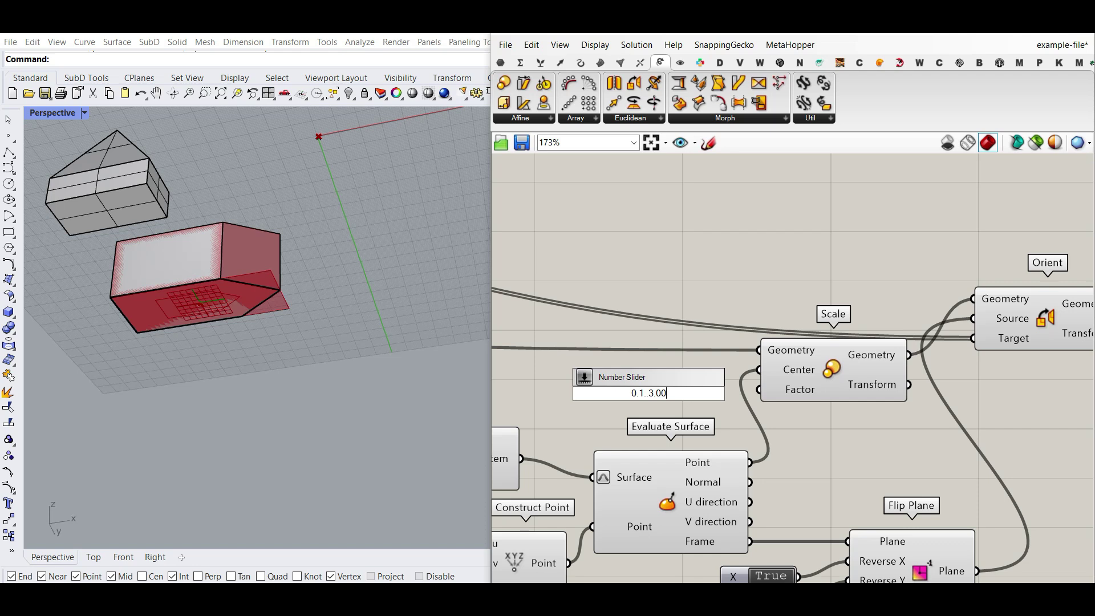
{"action": "key", "text": "Return"}
{"action": "left_click", "coordinate": [659, 391]}
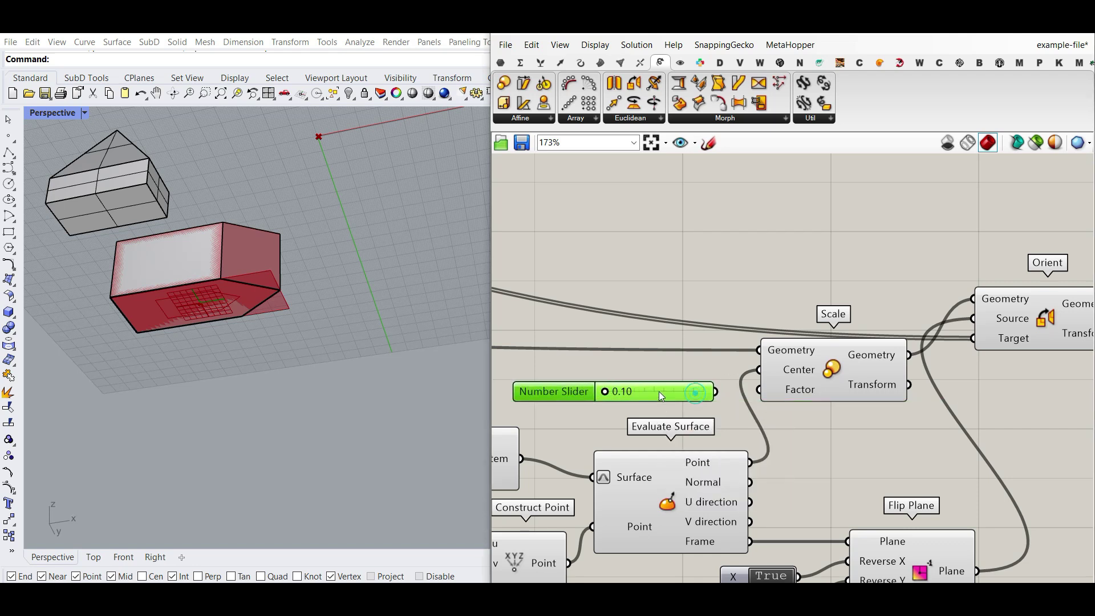
{"action": "right_click", "coordinate": [659, 391]}
{"action": "key", "text": "ctrl+a"}
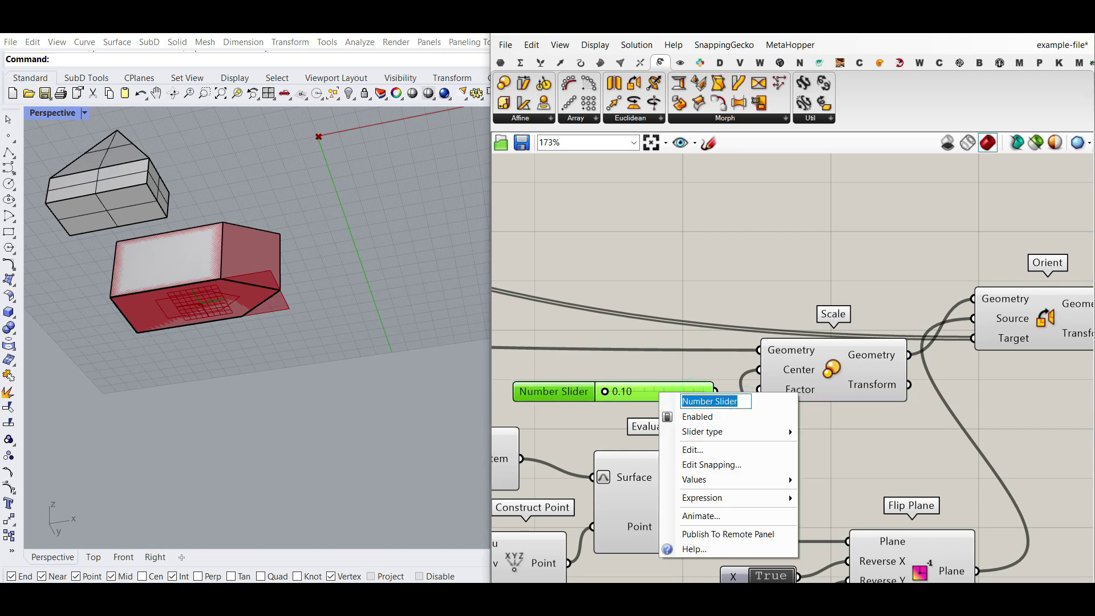
{"action": "type", "text": "Scale"}
{"action": "left_click", "coordinate": [641, 364]}
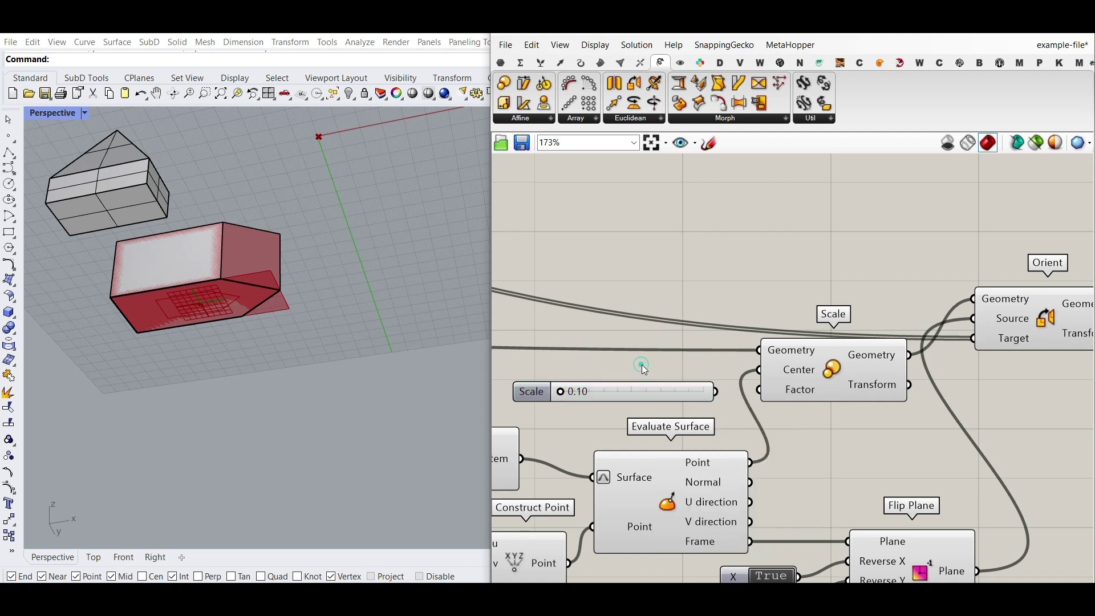
Connect the Scale slider to the Scale component's Factor input and check the scaled blocks along the curve
{"action": "scroll", "coordinate": [269, 317], "scroll_direction": "down", "scroll_amount": 6}
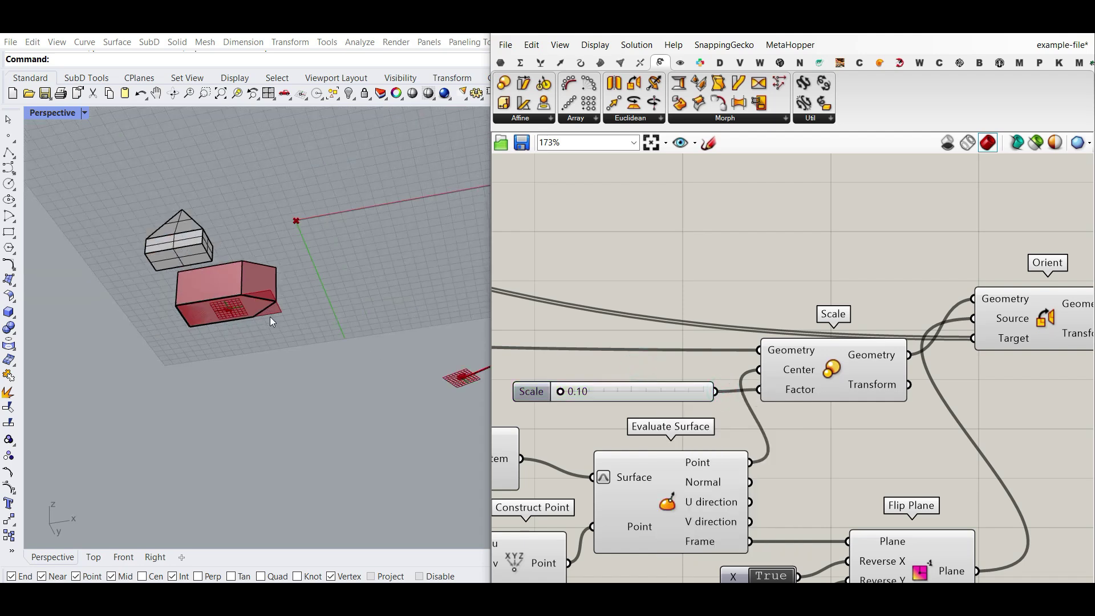
{"action": "right_click_drag", "start_coordinate": [269, 317], "coordinate": [252, 430]}
{"action": "scroll", "coordinate": [296, 350], "scroll_direction": "down", "scroll_amount": 8}
{"action": "scroll", "coordinate": [456, 381], "scroll_direction": "up", "scroll_amount": 5}
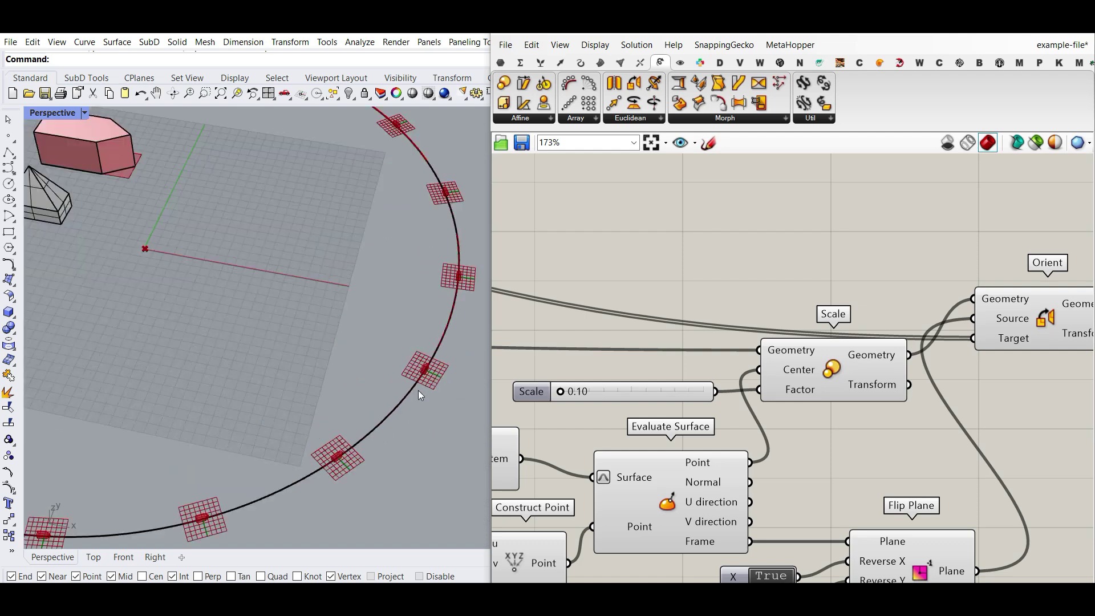
Turn off the preview of every component except Orient so only the oriented blocks are drawn
{"action": "scroll", "coordinate": [890, 491], "scroll_direction": "down", "scroll_amount": 10}
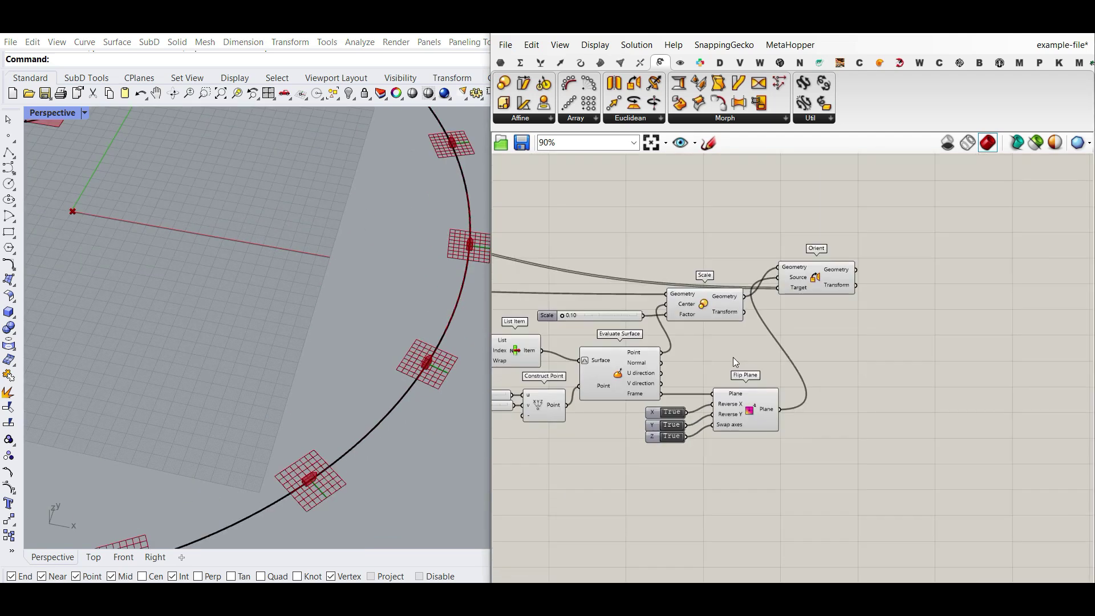
{"action": "left_click_drag", "start_coordinate": [860, 429], "coordinate": [684, 366]}
{"action": "right_click", "coordinate": [739, 307]}
{"action": "left_click", "coordinate": [756, 328]}
{"action": "scroll", "coordinate": [923, 425], "scroll_direction": "up", "scroll_amount": 1}
{"action": "scroll", "coordinate": [848, 395], "scroll_direction": "up", "scroll_amount": 7}
{"action": "right_click", "coordinate": [827, 370]}
{"action": "left_click", "coordinate": [841, 394]}
{"action": "scroll", "coordinate": [358, 341], "scroll_direction": "down", "scroll_amount": 8}
{"action": "mouse_move", "coordinate": [361, 399]}
{"action": "right_mouse_down"}
{"action": "mouse_move", "coordinate": [359, 340]}
{"action": "mouse_move", "coordinate": [363, 394]}
{"action": "right_mouse_up"}
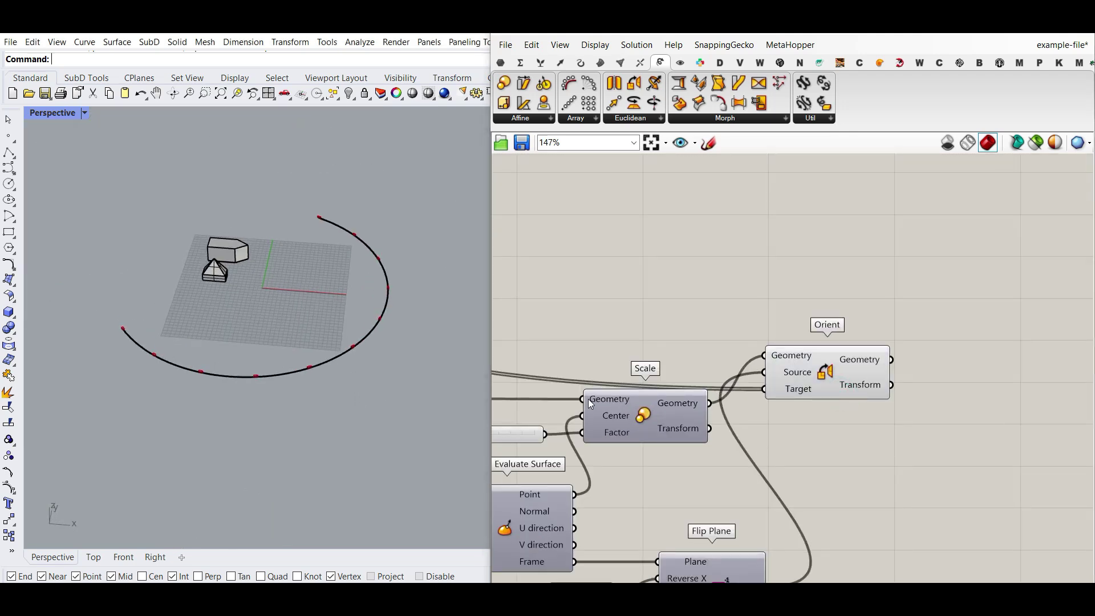
Set the Scale slider to 0.88 to enlarge the blocks along the curve
{"action": "right_click_drag", "start_coordinate": [587, 399], "coordinate": [790, 379]}
{"action": "scroll", "coordinate": [690, 425], "scroll_direction": "up", "scroll_amount": 3}
{"action": "left_click_drag", "start_coordinate": [570, 410], "coordinate": [623, 415]}
{"action": "right_click_drag", "start_coordinate": [299, 317], "coordinate": [260, 368]}
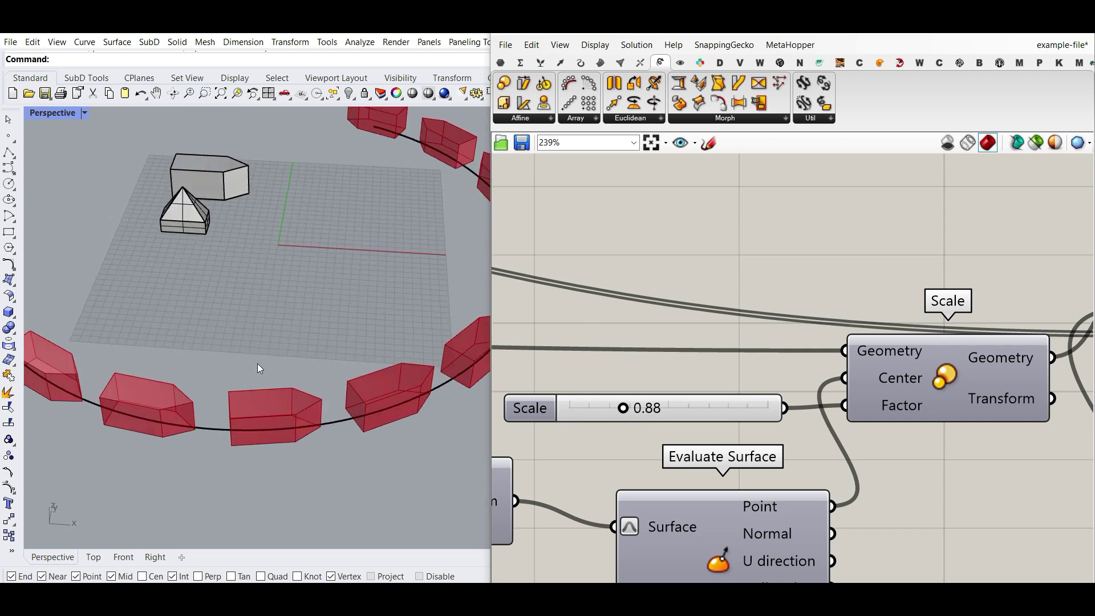
Examine the scaled blocks along the curve and look over the complete component chain
{"action": "scroll", "coordinate": [259, 369], "scroll_direction": "down", "scroll_amount": 3}
{"action": "scroll", "coordinate": [655, 429], "scroll_direction": "down", "scroll_amount": 5}
{"action": "scroll", "coordinate": [859, 416], "scroll_direction": "up", "scroll_amount": 6}
{"action": "scroll", "coordinate": [875, 410], "scroll_direction": "down", "scroll_amount": 3}
{"action": "right_click_drag", "start_coordinate": [875, 409], "coordinate": [672, 383]}
{"action": "right_click_drag", "start_coordinate": [325, 403], "coordinate": [254, 274]}
{"action": "scroll", "coordinate": [790, 402], "scroll_direction": "down", "scroll_amount": 4}
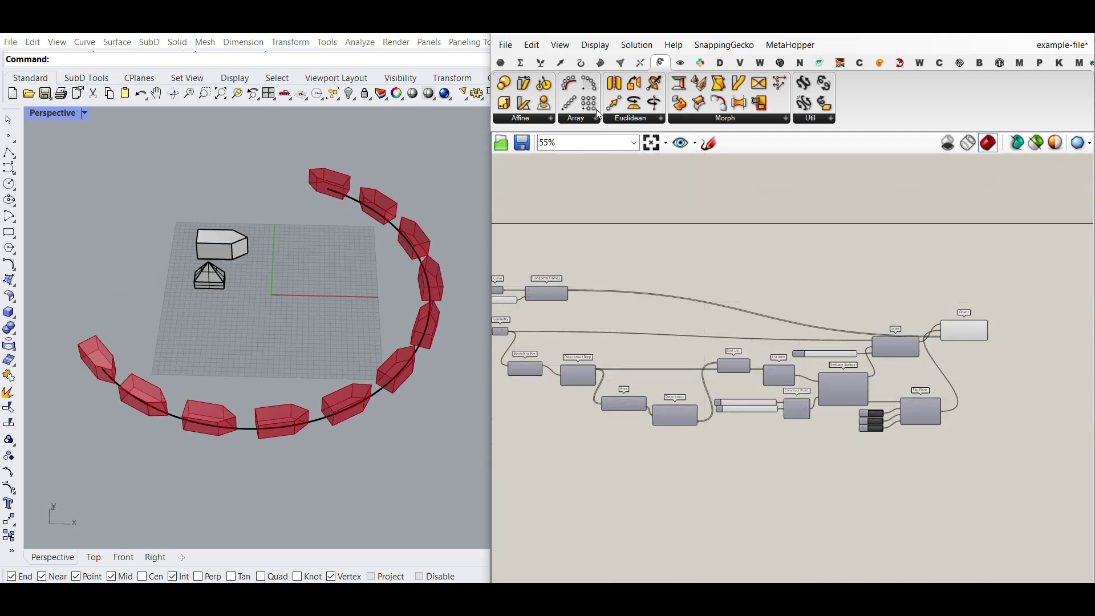
{"action": "right_click_drag", "start_coordinate": [212, 347], "coordinate": [329, 326]}
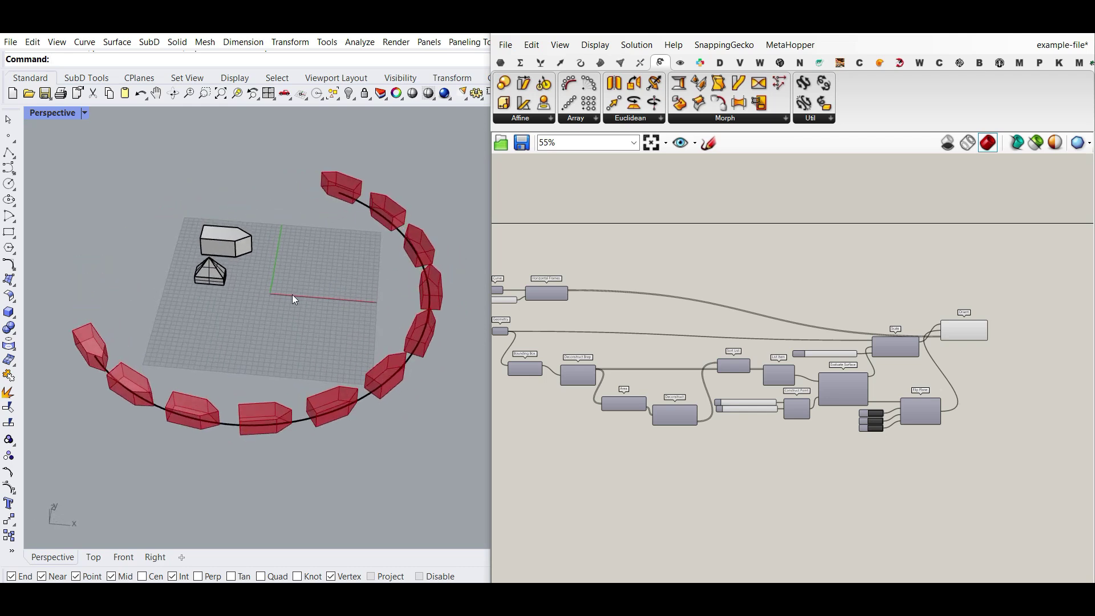
{"action": "right_click_drag", "start_coordinate": [586, 413], "coordinate": [733, 405]}
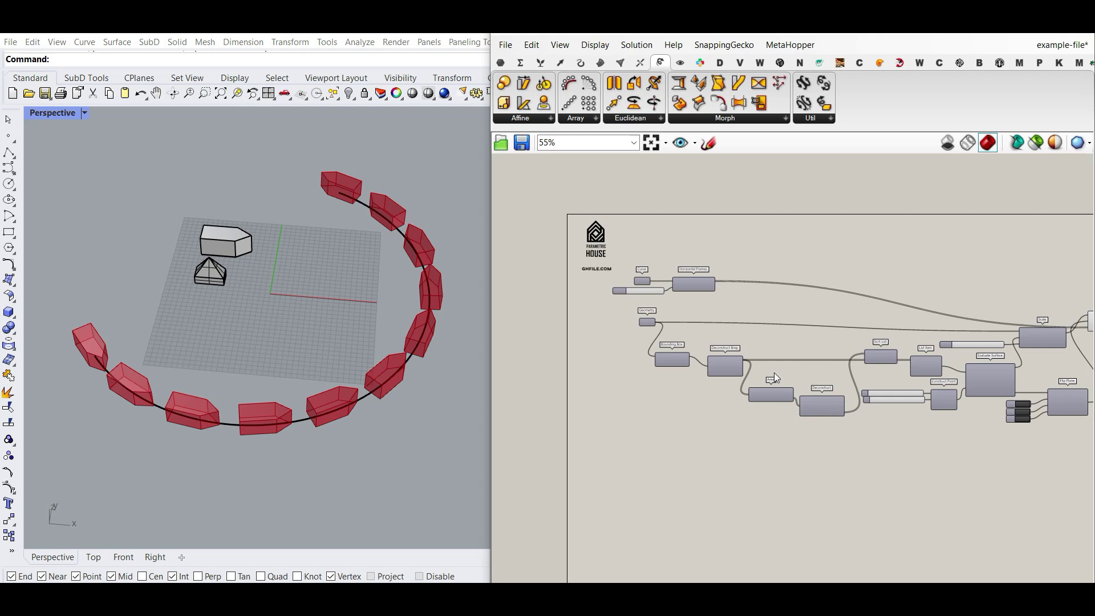
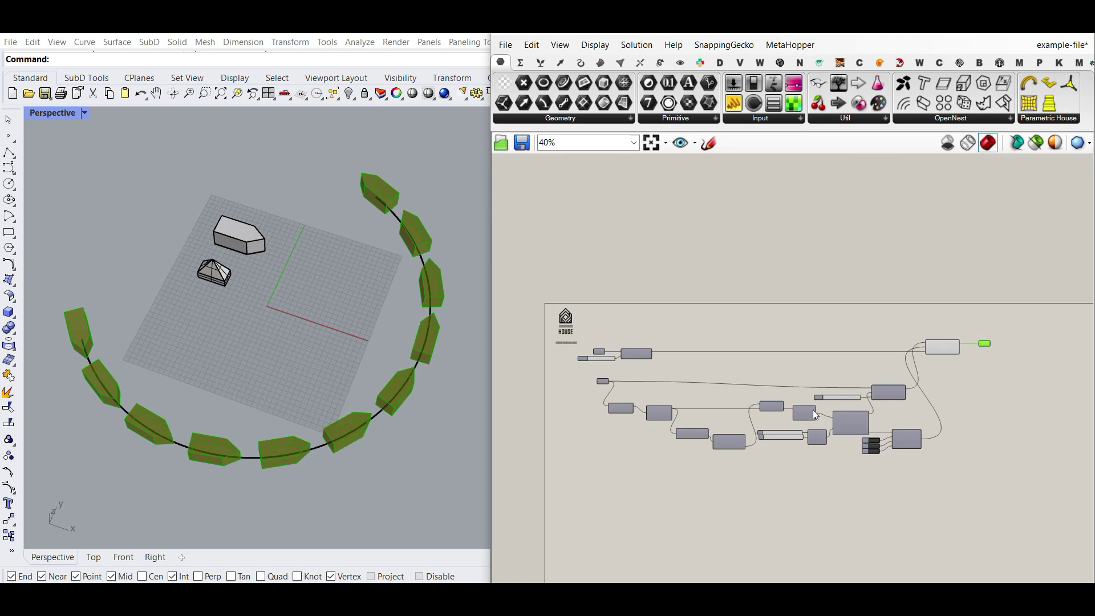
Move the Count slider and the Curve parameter away from Horizontal Frames to the start of the definition
{"action": "scroll", "coordinate": [918, 359], "scroll_direction": "up", "scroll_amount": 3}
{"action": "right_click_drag", "start_coordinate": [702, 396], "coordinate": [952, 396]}
{"action": "scroll", "coordinate": [951, 397], "scroll_direction": "down", "scroll_amount": 2}
{"action": "scroll", "coordinate": [674, 383], "scroll_direction": "up", "scroll_amount": 4}
{"action": "left_click", "coordinate": [672, 385]}
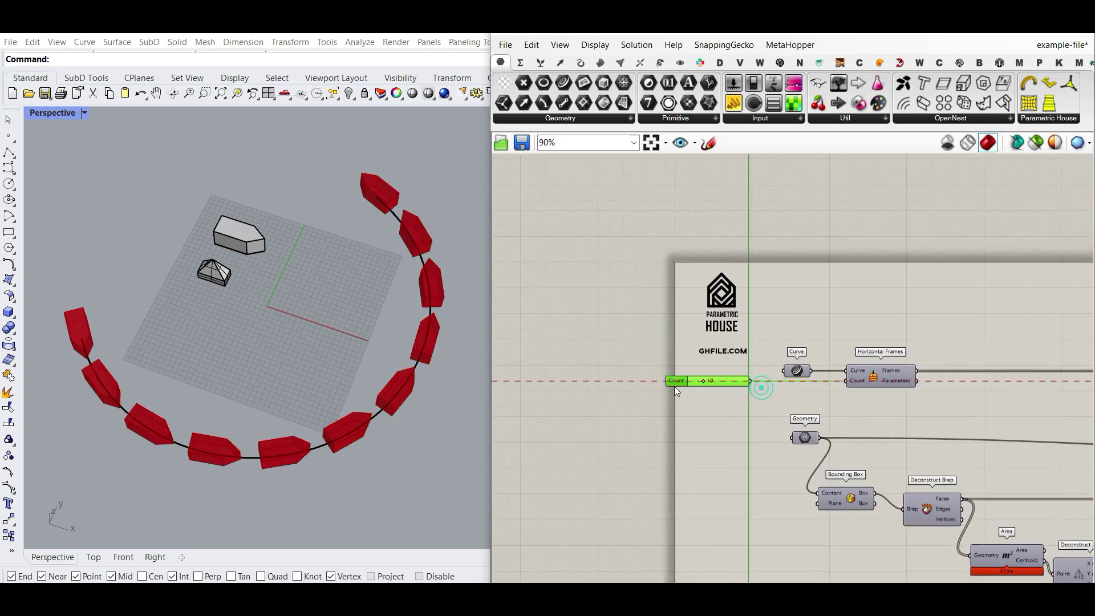
{"action": "left_click_drag", "start_coordinate": [797, 370], "coordinate": [709, 371]}
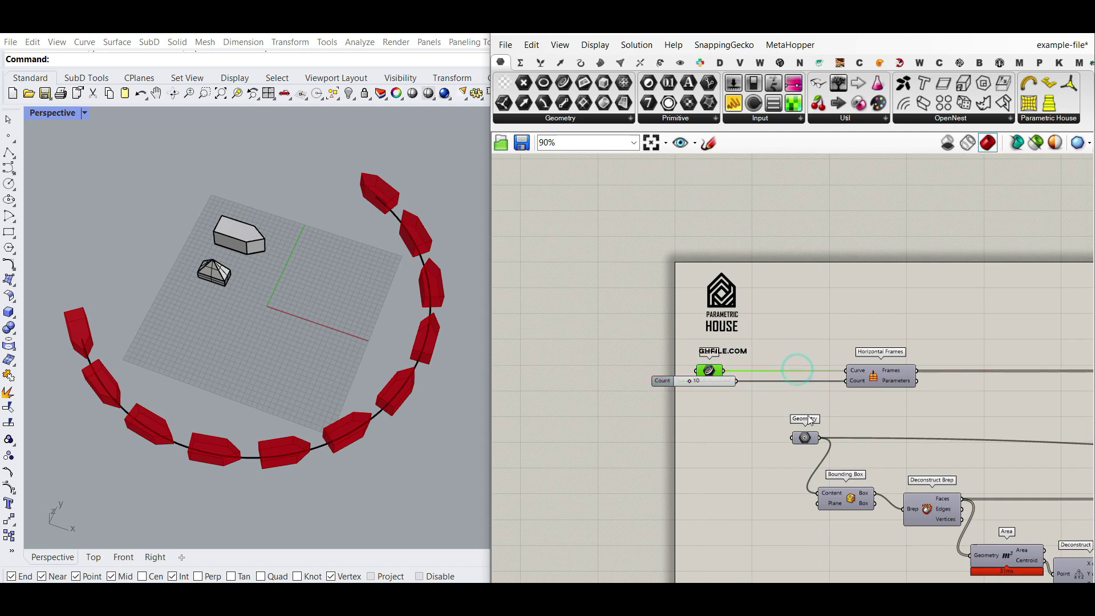
Extract an input parameter from the Geometry parameter and place it in the column with the other inputs
{"action": "right_click", "coordinate": [811, 444]}
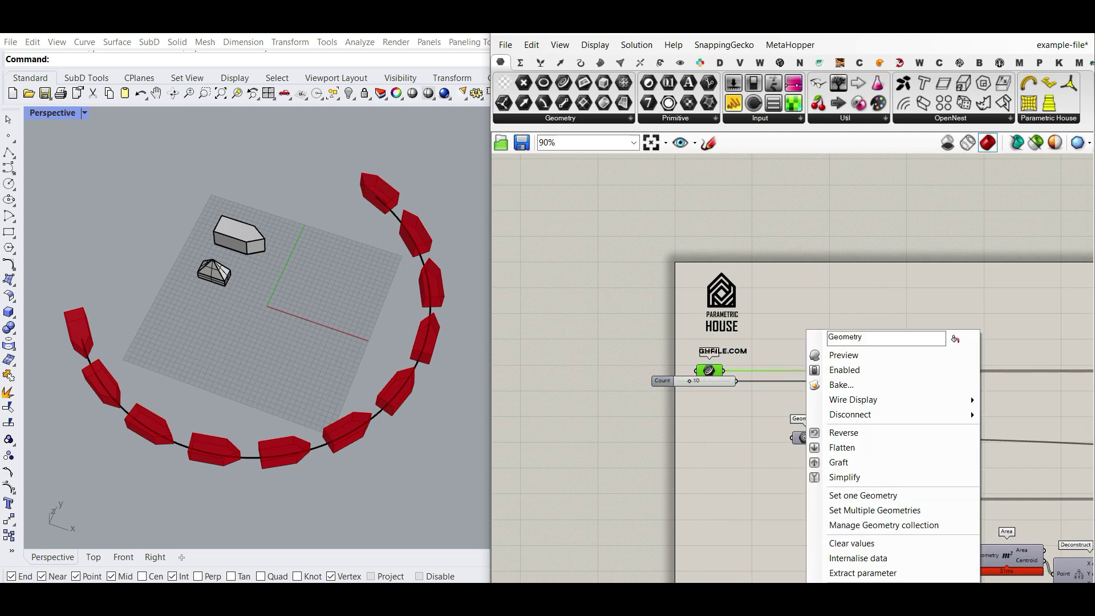
{"action": "left_click", "coordinate": [853, 573]}
{"action": "left_click_drag", "start_coordinate": [750, 440], "coordinate": [670, 440]}
Move the u and v sliders from beside Construct Point to the input column at the definition's start
{"action": "right_click_drag", "start_coordinate": [943, 442], "coordinate": [667, 386]}
{"action": "scroll", "coordinate": [667, 386], "scroll_direction": "down", "scroll_amount": 2}
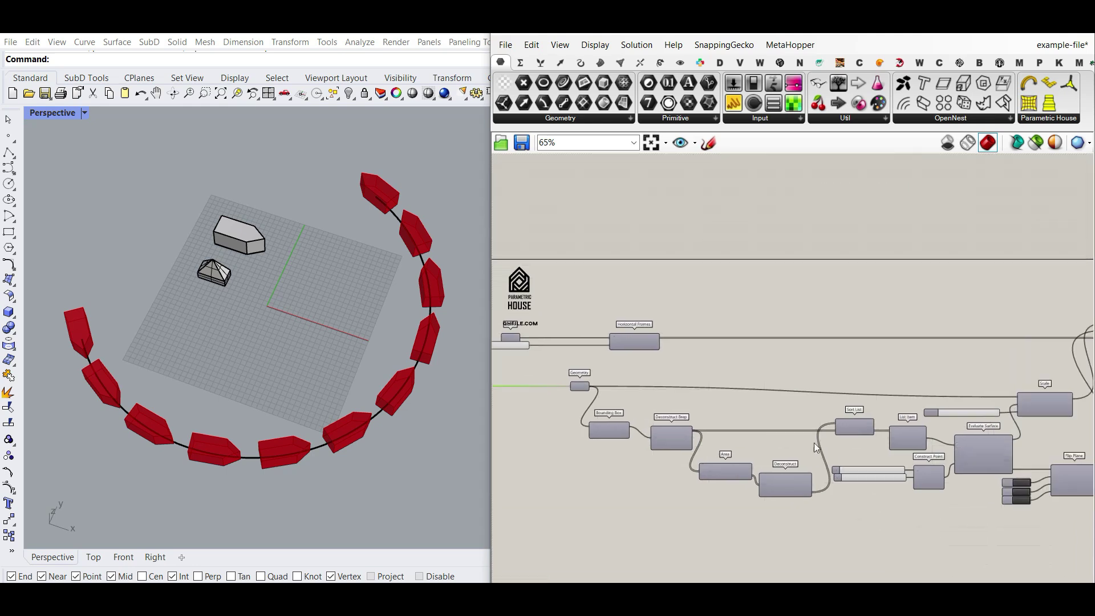
{"action": "scroll", "coordinate": [858, 498], "scroll_direction": "up", "scroll_amount": 3}
{"action": "left_click_drag", "start_coordinate": [816, 477], "coordinate": [674, 456]}
{"action": "scroll", "coordinate": [867, 465], "scroll_direction": "down", "scroll_amount": 8}
{"action": "scroll", "coordinate": [739, 442], "scroll_direction": "up", "scroll_amount": 6}
{"action": "scroll", "coordinate": [798, 433], "scroll_direction": "down", "scroll_amount": 3}
{"action": "right_click_drag", "start_coordinate": [925, 445], "coordinate": [776, 438]}
{"action": "scroll", "coordinate": [920, 493], "scroll_direction": "up", "scroll_amount": 5}
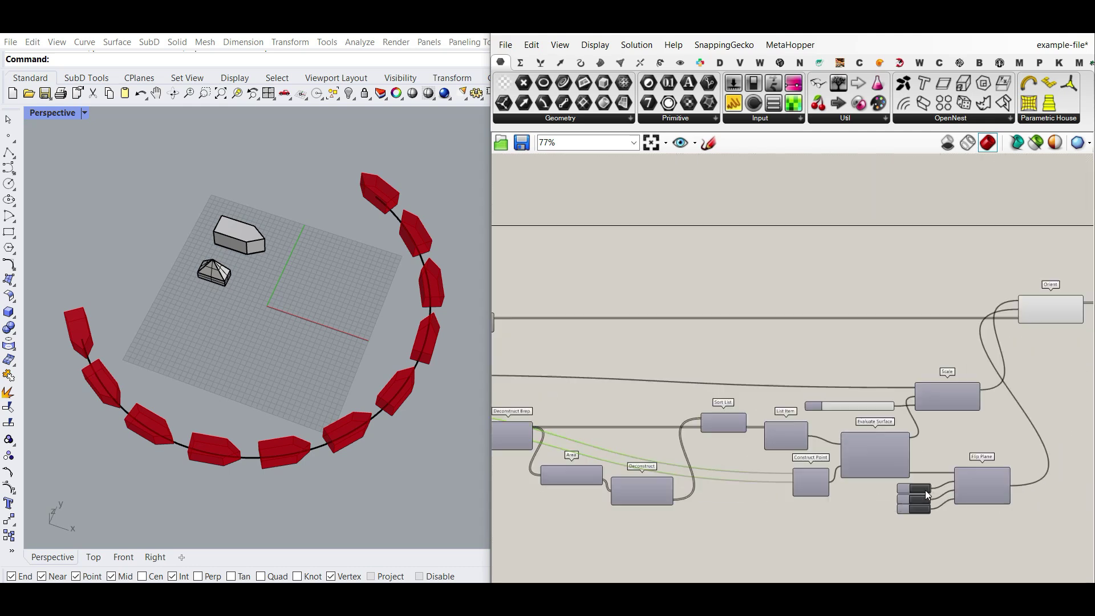
Move the X, Y and Z toggles and the Scale slider to the input column at the definition's start
{"action": "left_click_drag", "start_coordinate": [888, 527], "coordinate": [895, 530]}
{"action": "left_click_drag", "start_coordinate": [894, 490], "coordinate": [708, 455]}
{"action": "left_click", "coordinate": [899, 563]}
{"action": "scroll", "coordinate": [947, 482], "scroll_direction": "down", "scroll_amount": 7}
{"action": "scroll", "coordinate": [742, 471], "scroll_direction": "up", "scroll_amount": 4}
{"action": "right_click_drag", "start_coordinate": [908, 495], "coordinate": [790, 490]}
{"action": "right_click_drag", "start_coordinate": [907, 457], "coordinate": [783, 455]}
{"action": "left_click_drag", "start_coordinate": [864, 423], "coordinate": [697, 454]}
{"action": "scroll", "coordinate": [904, 423], "scroll_direction": "down", "scroll_amount": 4}
{"action": "scroll", "coordinate": [1005, 366], "scroll_direction": "up", "scroll_amount": 4}
Move the output Geometry parameter farther away from the Orient component
{"action": "right_click_drag", "start_coordinate": [1005, 367], "coordinate": [860, 375]}
{"action": "scroll", "coordinate": [858, 428], "scroll_direction": "up", "scroll_amount": 3}
{"action": "left_click_drag", "start_coordinate": [818, 437], "coordinate": [915, 436]}
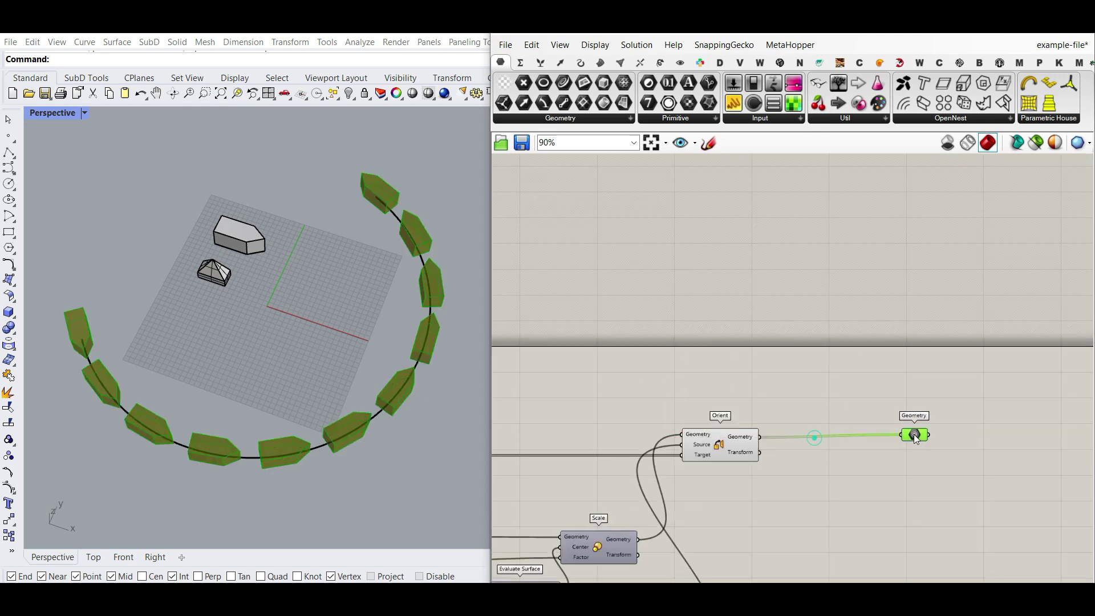
Select all components between the inputs and the output Geometry parameter and combine them into a cluster
{"action": "right_click_drag", "start_coordinate": [907, 442], "coordinate": [1030, 401]}
{"action": "scroll", "coordinate": [1022, 399], "scroll_direction": "down", "scroll_amount": 4}
{"action": "left_click_drag", "start_coordinate": [970, 512], "coordinate": [604, 377]}
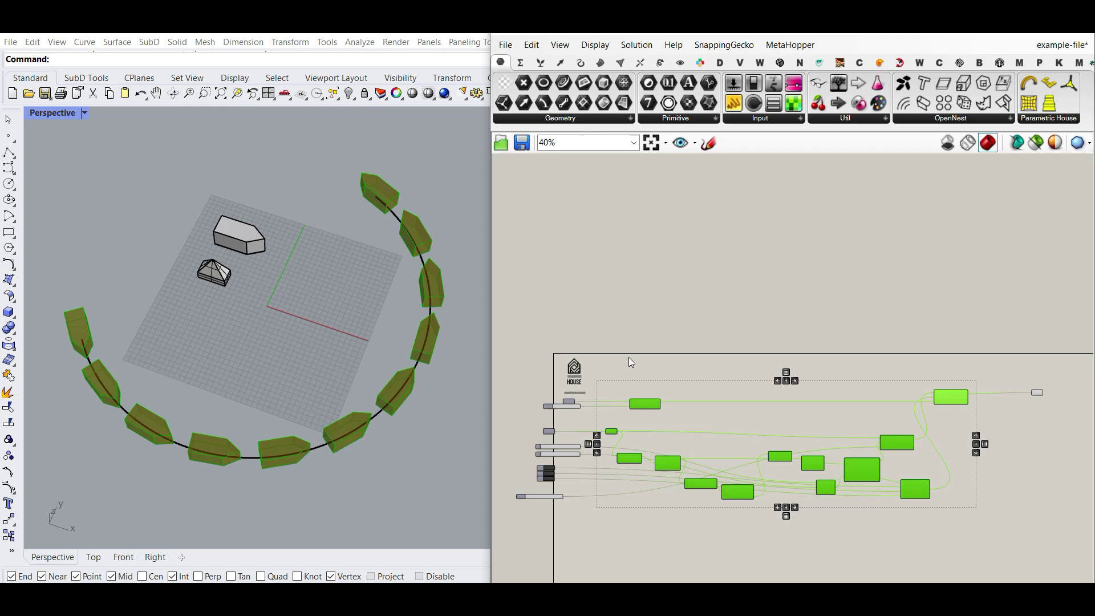
{"action": "middle_click", "coordinate": [664, 331]}
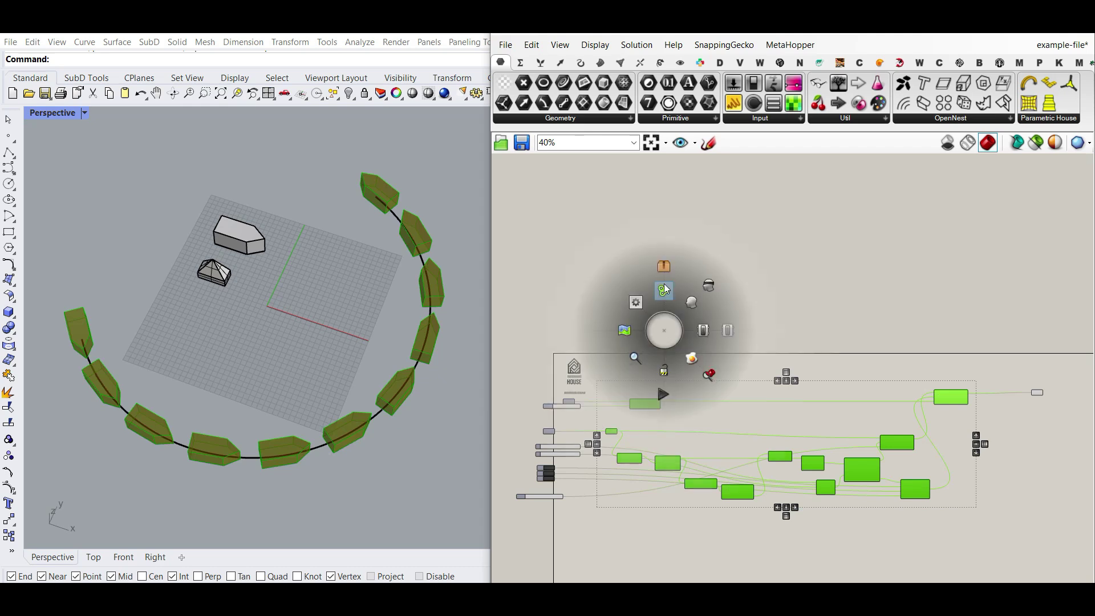
{"action": "right_click", "coordinate": [808, 309]}
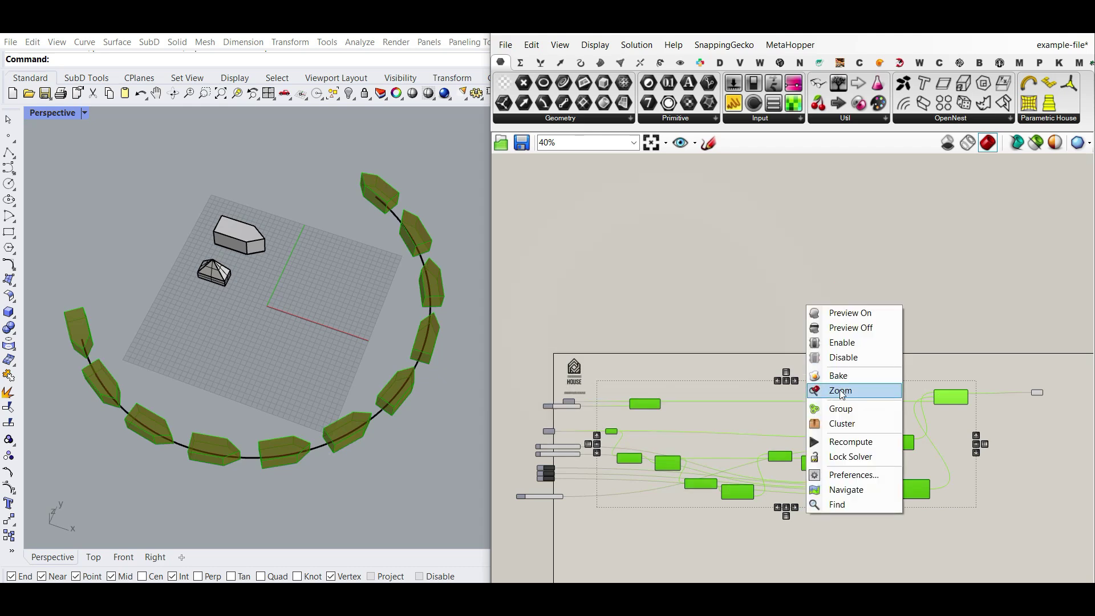
{"action": "left_click", "coordinate": [833, 422]}
{"action": "scroll", "coordinate": [846, 439], "scroll_direction": "up", "scroll_amount": 3}
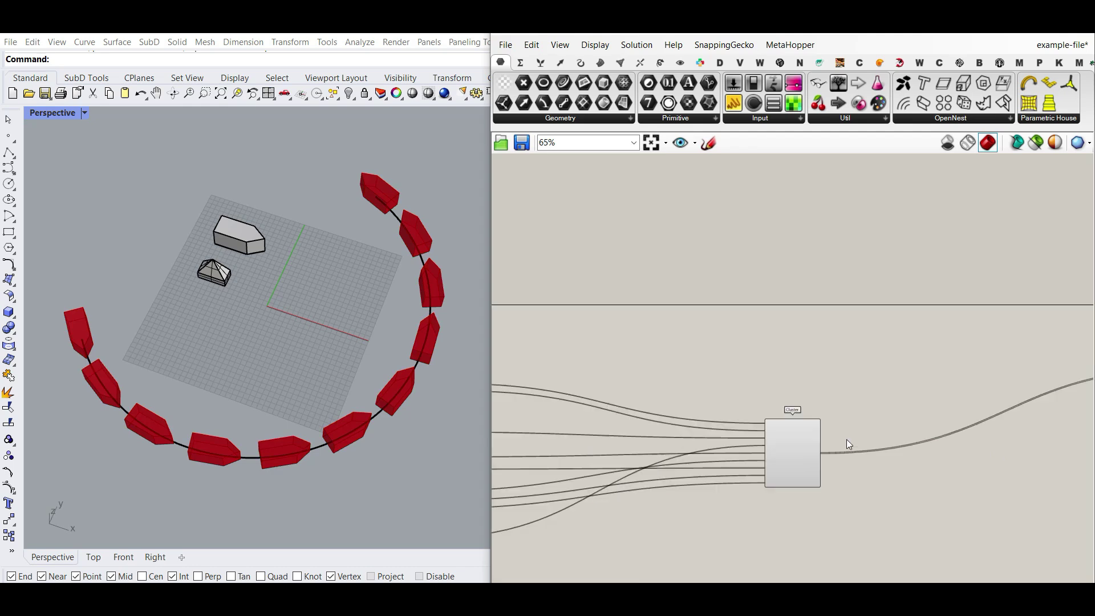
Move the cluster next to the input column and bring the Scale slider closer to the other inputs
{"action": "left_click_drag", "start_coordinate": [864, 414], "coordinate": [580, 390]}
{"action": "right_click_drag", "start_coordinate": [570, 393], "coordinate": [835, 396]}
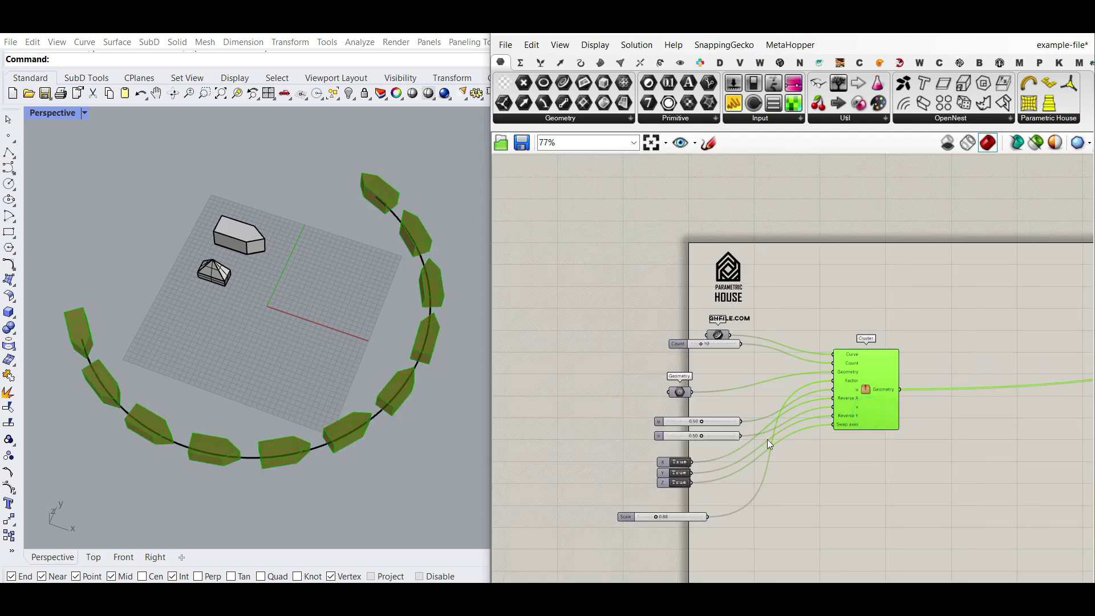
{"action": "scroll", "coordinate": [748, 428], "scroll_direction": "up", "scroll_amount": 2}
{"action": "left_click_drag", "start_coordinate": [636, 572], "coordinate": [696, 543]}
{"action": "right_click_drag", "start_coordinate": [948, 417], "coordinate": [861, 410]}
Open the cluster for editing and move its Geometry input above the Curve and Count inputs
{"action": "left_click", "coordinate": [855, 357]}
{"action": "double_click", "coordinate": [854, 356]}
{"action": "scroll", "coordinate": [737, 292], "scroll_direction": "up", "scroll_amount": 3}
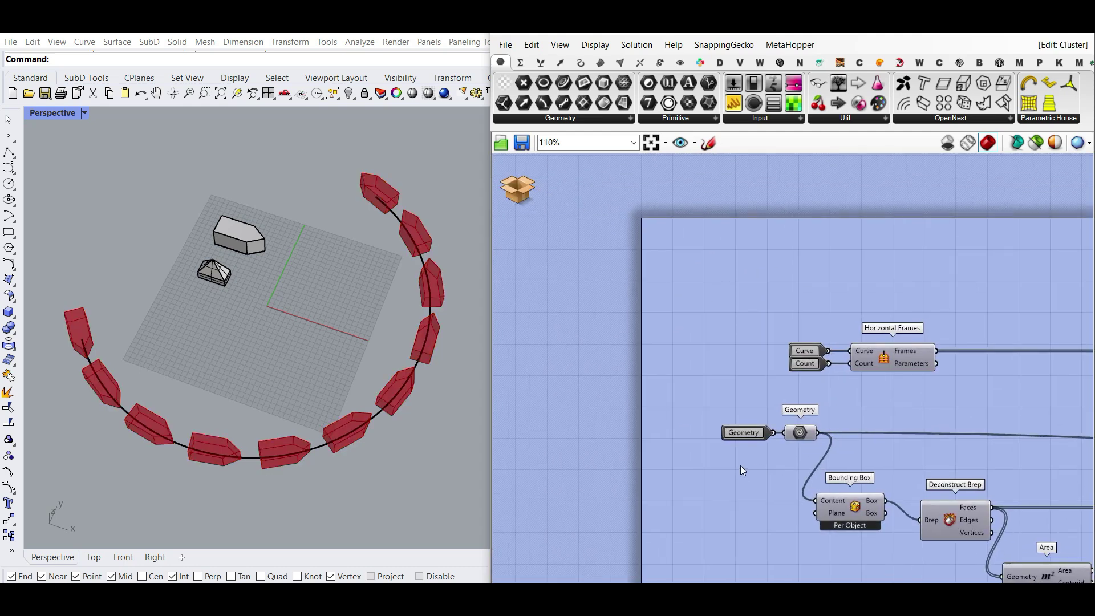
{"action": "scroll", "coordinate": [738, 468], "scroll_direction": "down", "scroll_amount": 3}
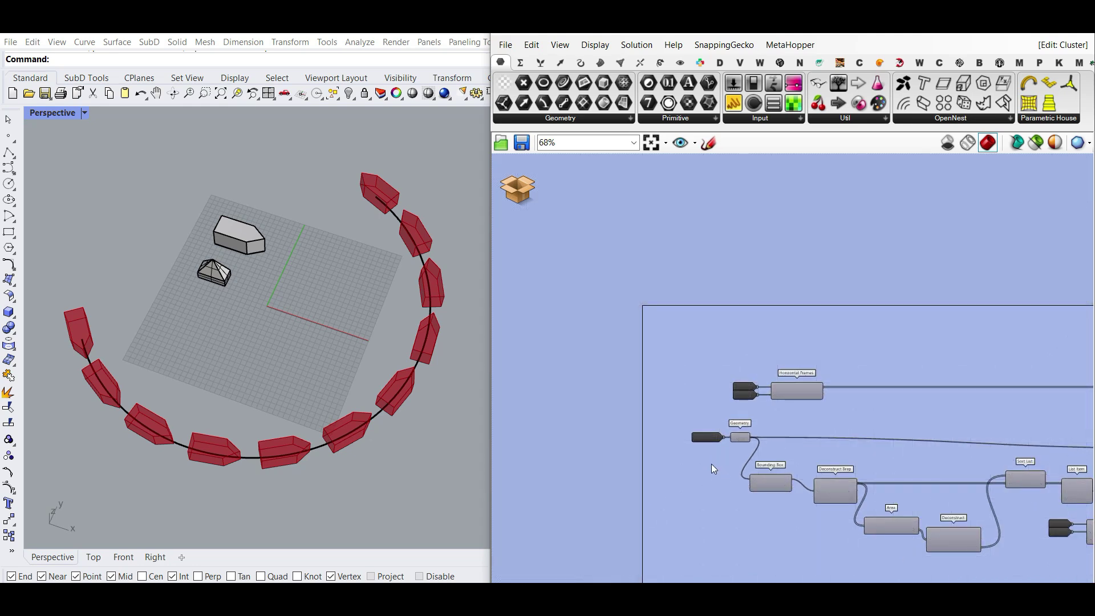
{"action": "right_click_drag", "start_coordinate": [711, 464], "coordinate": [754, 467]}
{"action": "left_click_drag", "start_coordinate": [756, 442], "coordinate": [665, 345]}
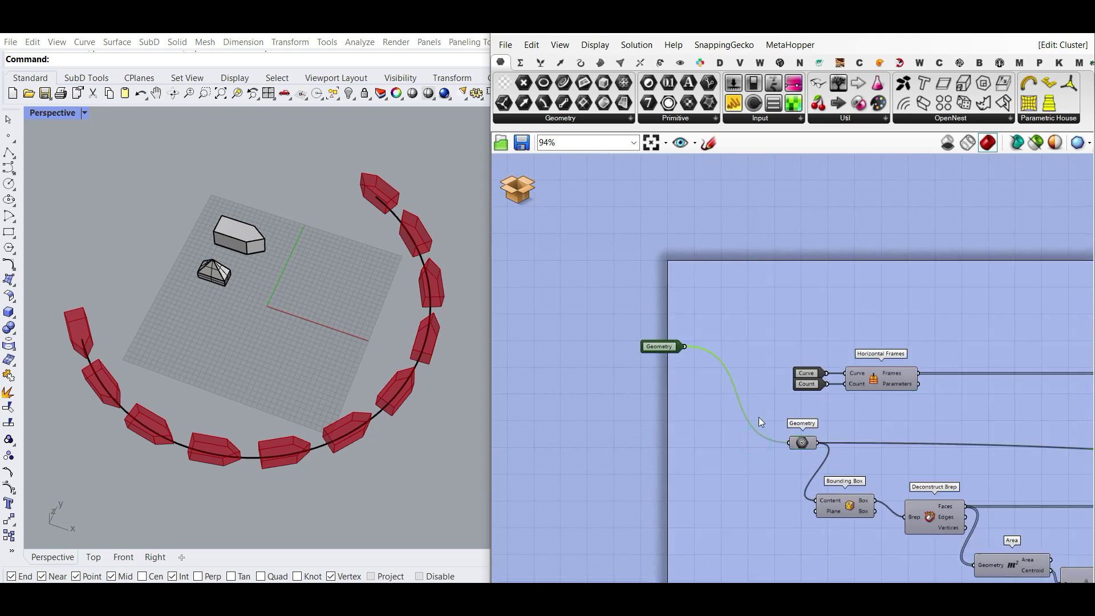
Place the cluster's Curve and Count inputs directly below the Geometry input at the outer edge
{"action": "scroll", "coordinate": [758, 417], "scroll_direction": "up", "scroll_amount": 2}
{"action": "scroll", "coordinate": [792, 423], "scroll_direction": "down", "scroll_amount": 3}
{"action": "right_click_drag", "start_coordinate": [1004, 410], "coordinate": [917, 412]}
{"action": "scroll", "coordinate": [910, 410], "scroll_direction": "up", "scroll_amount": 2}
{"action": "right_click_drag", "start_coordinate": [664, 368], "coordinate": [871, 393]}
{"action": "left_click_drag", "start_coordinate": [877, 404], "coordinate": [753, 396]}
Move the cluster's Factor input from the Scale component toward the column below Count
{"action": "right_click_drag", "start_coordinate": [1031, 506], "coordinate": [774, 428]}
{"action": "scroll", "coordinate": [774, 428], "scroll_direction": "down", "scroll_amount": 2}
{"action": "scroll", "coordinate": [1015, 420], "scroll_direction": "up", "scroll_amount": 3}
{"action": "right_click_drag", "start_coordinate": [1016, 420], "coordinate": [929, 399]}
{"action": "scroll", "coordinate": [973, 402], "scroll_direction": "down", "scroll_amount": 7}
{"action": "left_click_drag", "start_coordinate": [974, 399], "coordinate": [769, 372]}
Move the cluster's u and v inputs from Construct Point to the column below Factor
{"action": "scroll", "coordinate": [764, 374], "scroll_direction": "up", "scroll_amount": 4}
{"action": "right_click_drag", "start_coordinate": [1026, 450], "coordinate": [695, 464]}
{"action": "scroll", "coordinate": [787, 476], "scroll_direction": "up", "scroll_amount": 3}
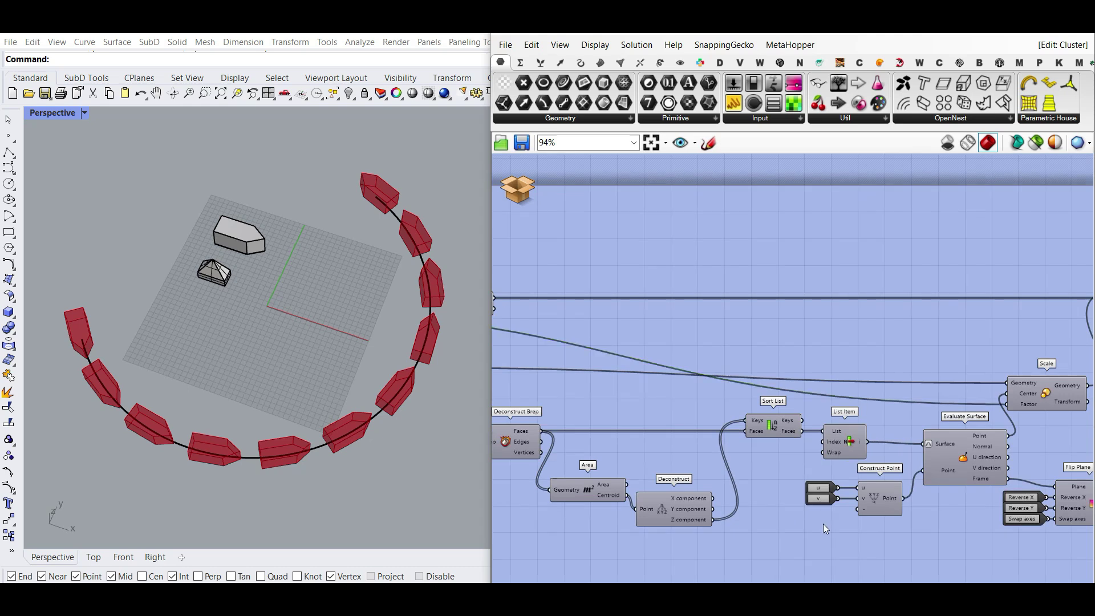
{"action": "scroll", "coordinate": [858, 504], "scroll_direction": "down", "scroll_amount": 7}
{"action": "left_click_drag", "start_coordinate": [818, 488], "coordinate": [662, 445]}
{"action": "scroll", "coordinate": [668, 451], "scroll_direction": "up", "scroll_amount": 10}
{"action": "scroll", "coordinate": [662, 445], "scroll_direction": "down", "scroll_amount": 5}
{"action": "scroll", "coordinate": [758, 515], "scroll_direction": "up", "scroll_amount": 5}
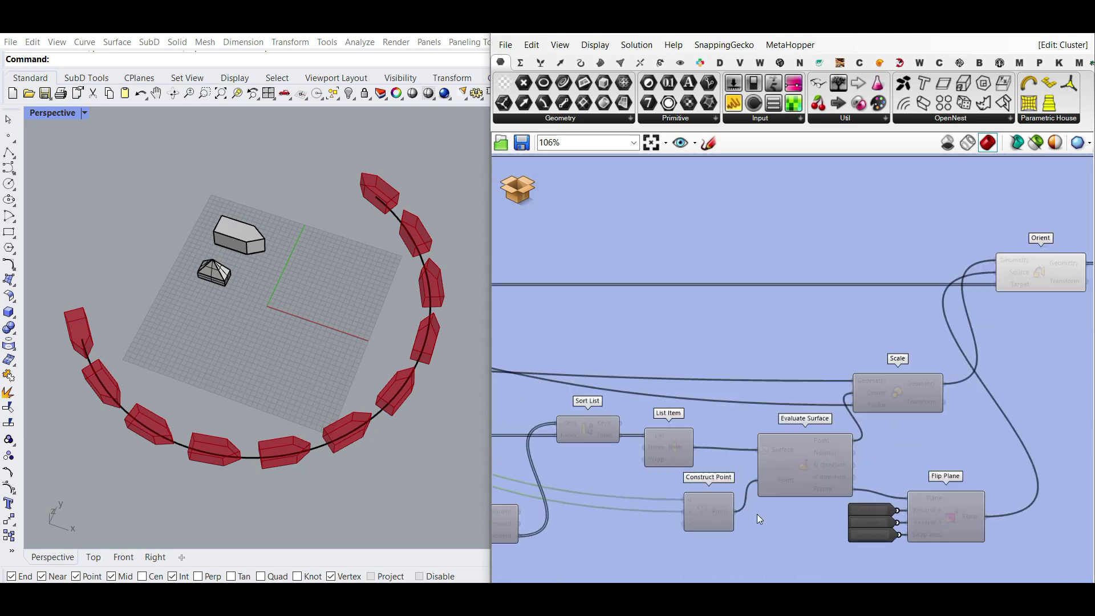
Move the Reverse X, Reverse Y and Swap axes inputs to the end of the cluster's input column
{"action": "left_click_drag", "start_coordinate": [880, 513], "coordinate": [599, 447]}
{"action": "scroll", "coordinate": [882, 510], "scroll_direction": "down", "scroll_amount": 8}
{"action": "scroll", "coordinate": [670, 468], "scroll_direction": "up", "scroll_amount": 6}
{"action": "scroll", "coordinate": [712, 432], "scroll_direction": "down", "scroll_amount": 3}
Move the cluster's Geometry output farther from Orient, and save the changes and exit the cluster
{"action": "right_click_drag", "start_coordinate": [879, 431], "coordinate": [533, 434]}
{"action": "scroll", "coordinate": [822, 420], "scroll_direction": "up", "scroll_amount": 3}
{"action": "left_click_drag", "start_coordinate": [803, 406], "coordinate": [895, 406]}
{"action": "right_click_drag", "start_coordinate": [809, 409], "coordinate": [981, 410]}
{"action": "scroll", "coordinate": [981, 417], "scroll_direction": "down", "scroll_amount": 4}
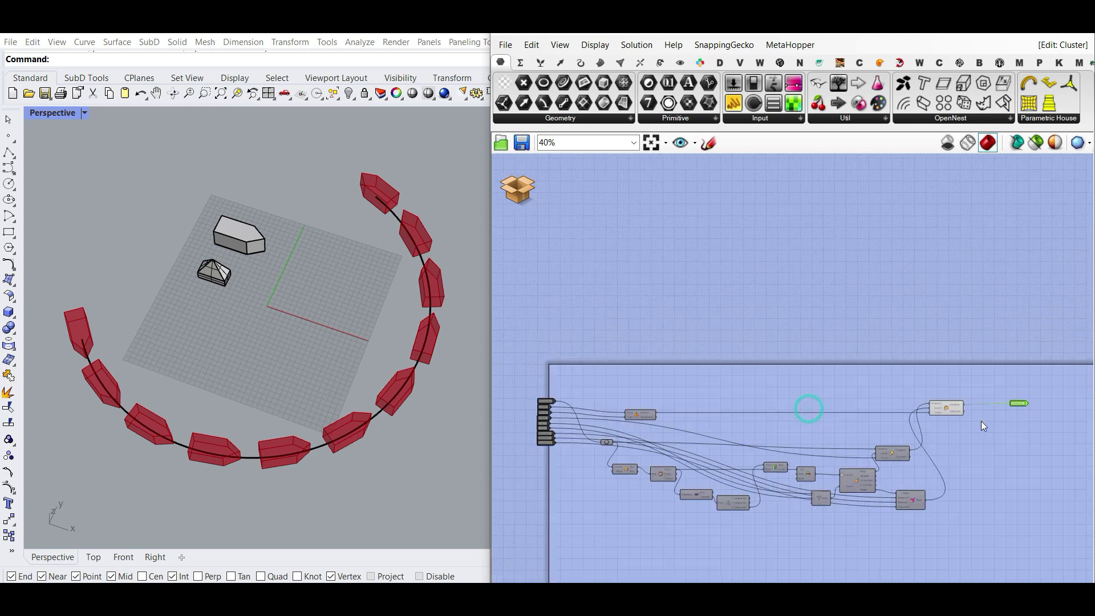
{"action": "left_click", "coordinate": [517, 188]}
{"action": "left_click", "coordinate": [557, 196]}
Stack the Geometry and Curve parameters and the Count and Scale sliders beside their matching cluster inputs
{"action": "right_click_drag", "start_coordinate": [777, 389], "coordinate": [862, 410]}
{"action": "left_click_drag", "start_coordinate": [631, 306], "coordinate": [785, 321]}
{"action": "left_click_drag", "start_coordinate": [697, 291], "coordinate": [787, 337]}
{"action": "scroll", "coordinate": [941, 291], "scroll_direction": "up", "scroll_amount": 2}
{"action": "left_click_drag", "start_coordinate": [565, 419], "coordinate": [600, 372]}
{"action": "left_click_drag", "start_coordinate": [617, 484], "coordinate": [702, 417]}
{"action": "scroll", "coordinate": [704, 432], "scroll_direction": "down", "scroll_amount": 1}
{"action": "left_click_drag", "start_coordinate": [656, 572], "coordinate": [732, 344]}
{"action": "scroll", "coordinate": [763, 344], "scroll_direction": "up", "scroll_amount": 1}
Line up the u and v sliders and the X, Y and Z toggles beside their matching cluster inputs
{"action": "right_click_drag", "start_coordinate": [762, 344], "coordinate": [787, 366]}
{"action": "left_click_drag", "start_coordinate": [812, 346], "coordinate": [762, 348]}
{"action": "right_click_drag", "start_coordinate": [700, 432], "coordinate": [731, 422]}
{"action": "left_click_drag", "start_coordinate": [713, 479], "coordinate": [798, 393]}
{"action": "right_click_drag", "start_coordinate": [656, 508], "coordinate": [635, 469]}
{"action": "left_click_drag", "start_coordinate": [613, 483], "coordinate": [784, 405]}
Bring the output Geometry parameter close to the cluster's Geometry output
{"action": "scroll", "coordinate": [827, 485], "scroll_direction": "down", "scroll_amount": 2}
{"action": "scroll", "coordinate": [980, 392], "scroll_direction": "down", "scroll_amount": 3}
{"action": "left_click_drag", "start_coordinate": [980, 376], "coordinate": [690, 418]}
{"action": "scroll", "coordinate": [690, 418], "scroll_direction": "up", "scroll_amount": 5}
{"action": "left_click", "coordinate": [947, 481]}
{"action": "scroll", "coordinate": [947, 480], "scroll_direction": "down", "scroll_amount": 3}
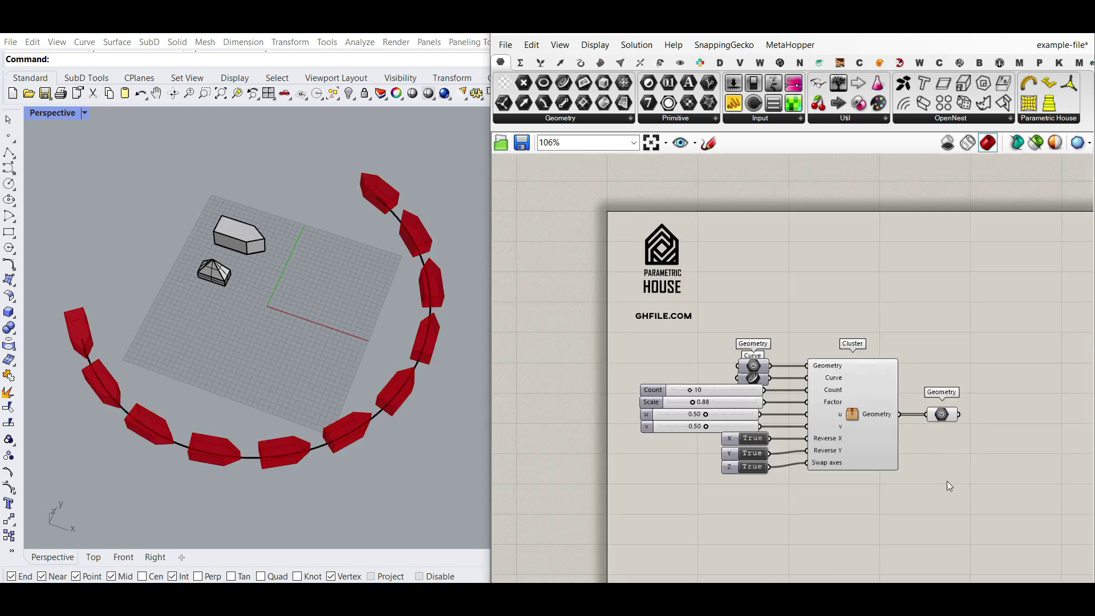
Set the Count slider to 9 and internalise the data of the input Geometry and Curve parameters
{"action": "scroll", "coordinate": [858, 421], "scroll_direction": "up", "scroll_amount": 2}
{"action": "scroll", "coordinate": [799, 276], "scroll_direction": "down", "scroll_amount": 3}
{"action": "scroll", "coordinate": [738, 395], "scroll_direction": "up", "scroll_amount": 4}
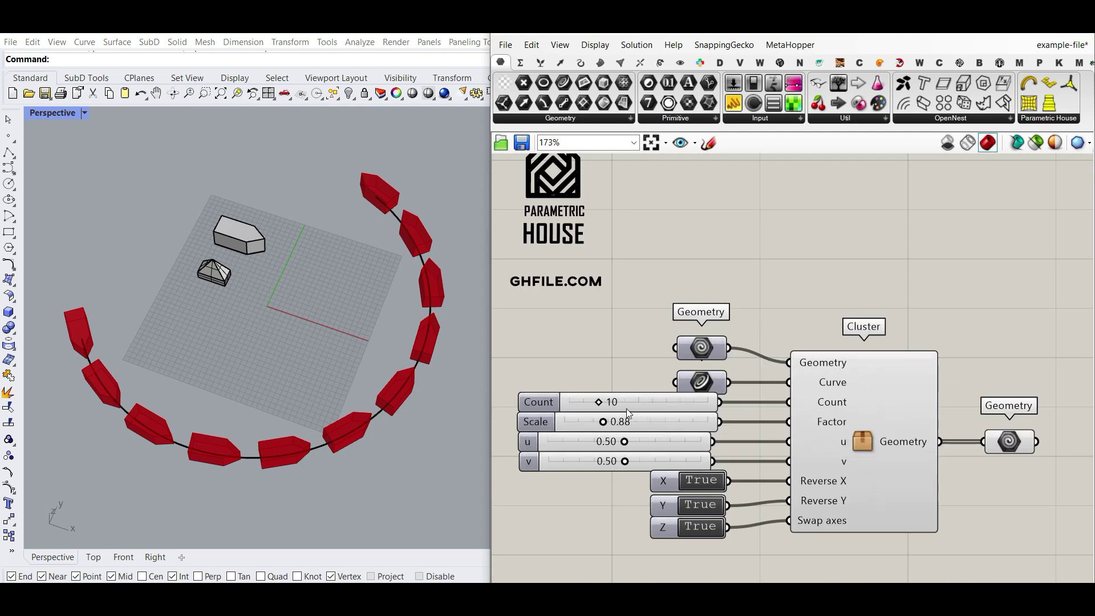
{"action": "left_click_drag", "start_coordinate": [603, 404], "coordinate": [597, 402]}
{"action": "right_click", "coordinate": [698, 347]}
{"action": "left_click", "coordinate": [750, 555]}
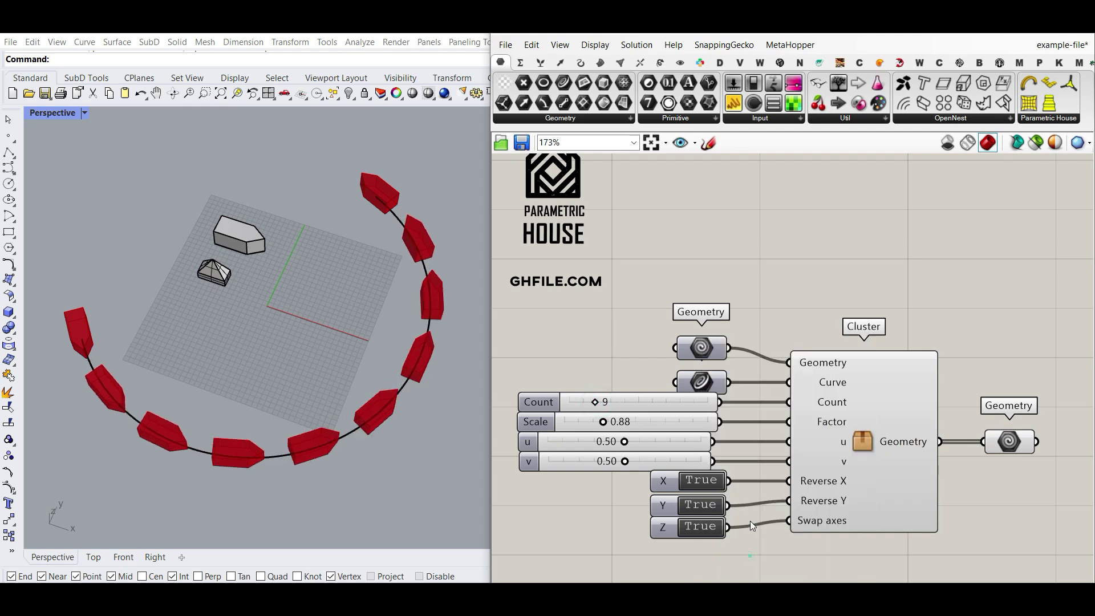
{"action": "right_click", "coordinate": [711, 381]}
{"action": "left_click", "coordinate": [764, 561]}
Explode the cluster into its individual components, and undo the explosion
{"action": "scroll", "coordinate": [802, 395], "scroll_direction": "down", "scroll_amount": 3}
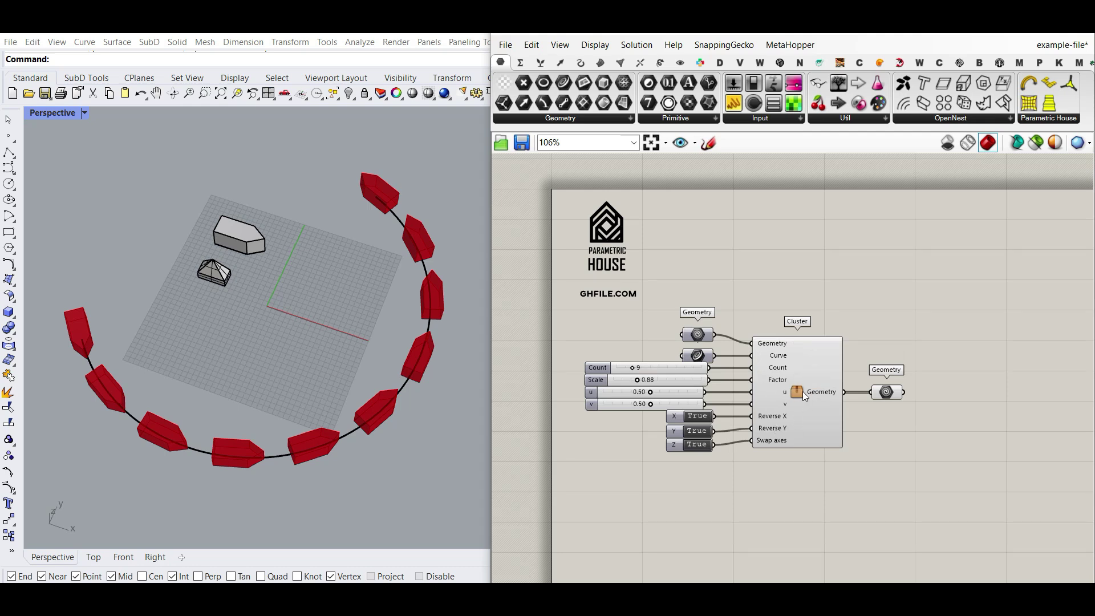
{"action": "right_click", "coordinate": [801, 391]}
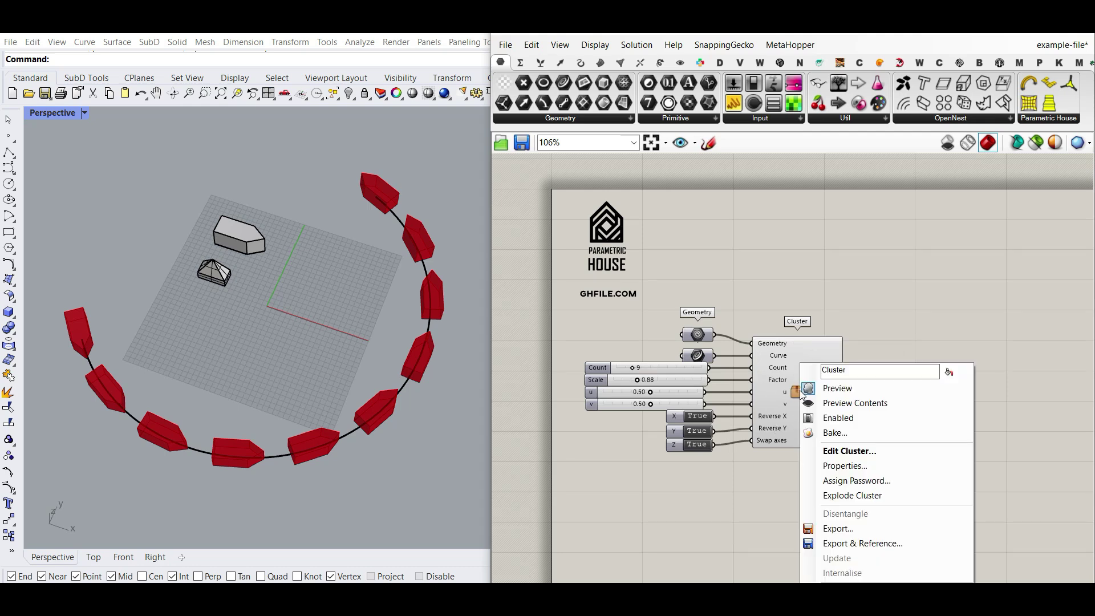
{"action": "left_click", "coordinate": [841, 496]}
{"action": "scroll", "coordinate": [841, 494], "scroll_direction": "down", "scroll_amount": 6}
{"action": "right_click_drag", "start_coordinate": [890, 462], "coordinate": [680, 399]}
{"action": "scroll", "coordinate": [609, 410], "scroll_direction": "up", "scroll_amount": 3}
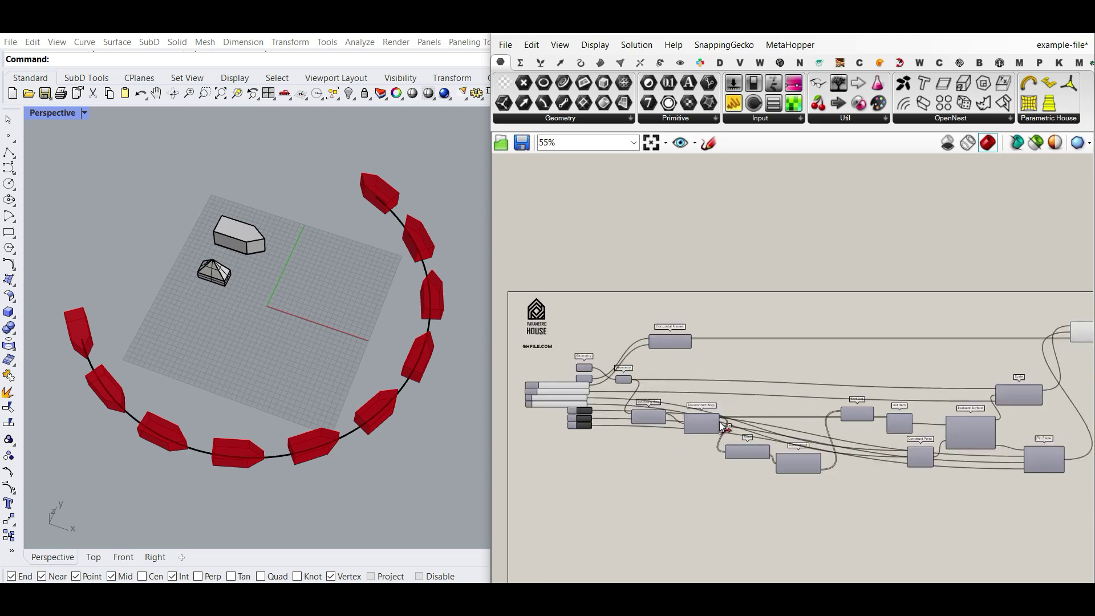
{"action": "key", "text": "ctrl+z"}
{"action": "left_click", "coordinate": [801, 435]}
{"action": "scroll", "coordinate": [701, 349], "scroll_direction": "down", "scroll_amount": 2}
{"action": "scroll", "coordinate": [713, 360], "scroll_direction": "up", "scroll_amount": 2}
{"action": "right_click_drag", "start_coordinate": [265, 405], "coordinate": [311, 392]}
{"action": "scroll", "coordinate": [213, 388], "scroll_direction": "up", "scroll_amount": 7}
{"action": "scroll", "coordinate": [214, 388], "scroll_direction": "down", "scroll_amount": 7}
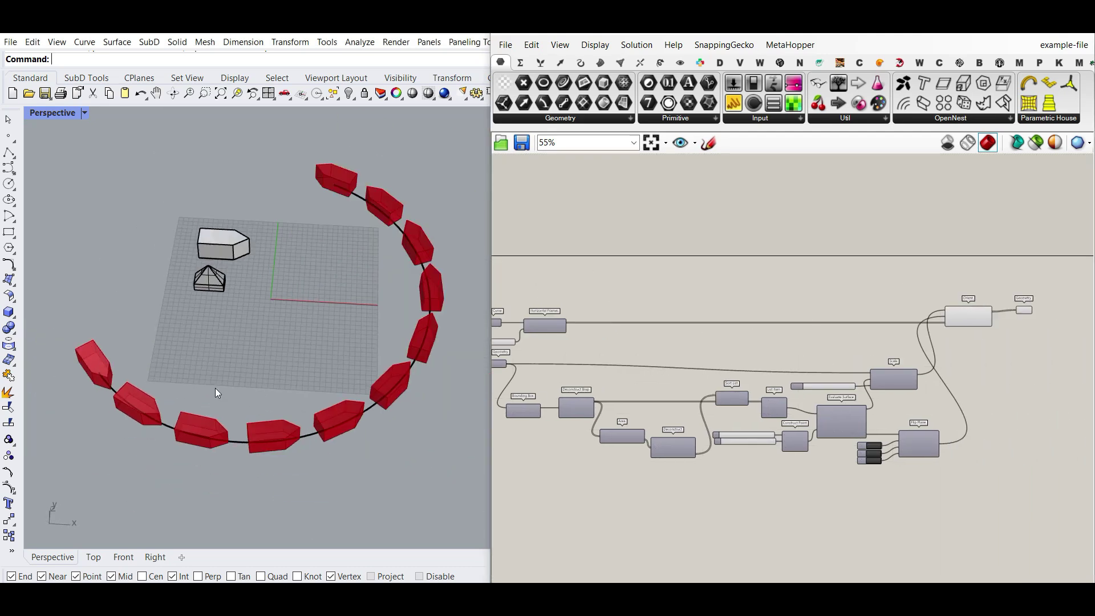
{"action": "right_click_drag", "start_coordinate": [673, 404], "coordinate": [761, 404]}
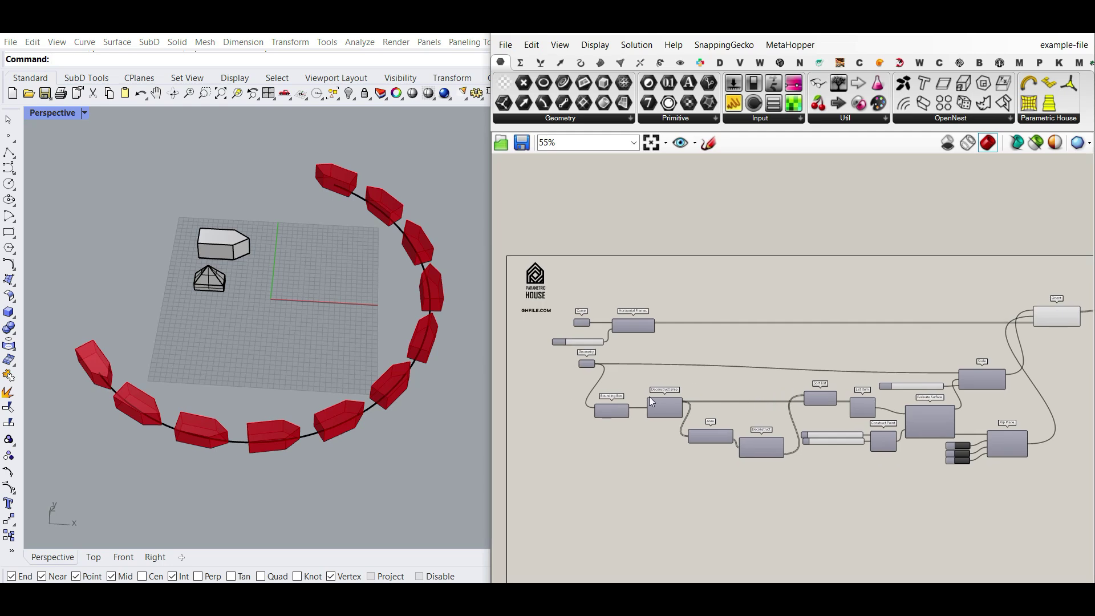
{"action": "scroll", "coordinate": [551, 366], "scroll_direction": "up", "scroll_amount": 3}
{"action": "right_click_drag", "start_coordinate": [354, 406], "coordinate": [310, 411]}
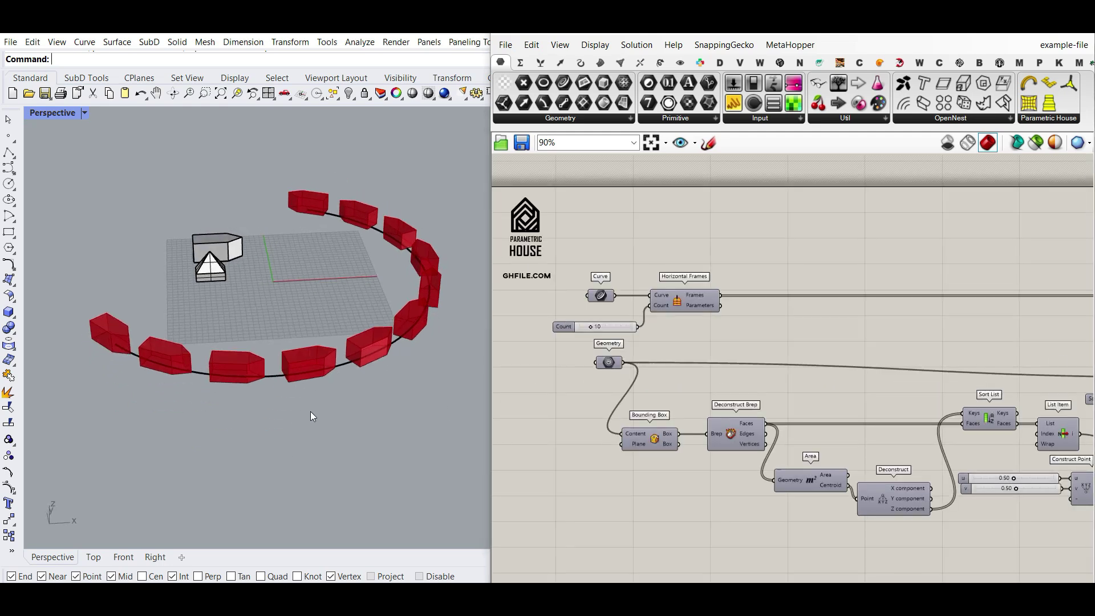